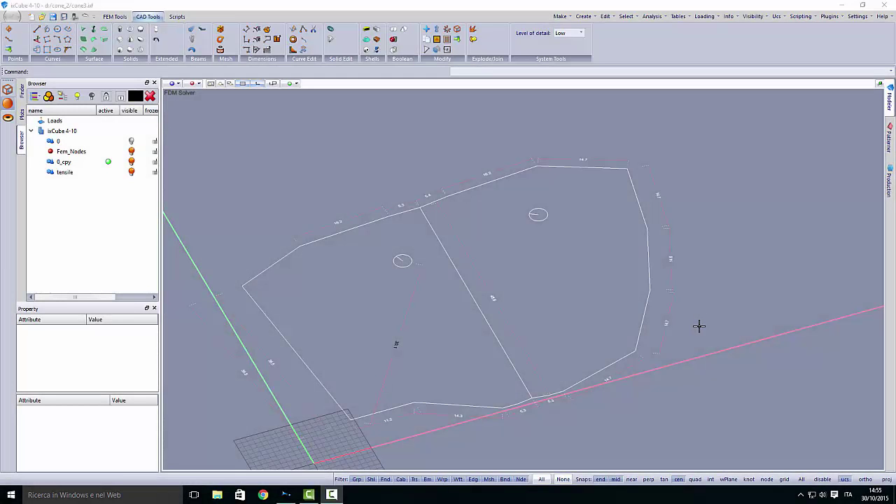
# Delete the outer duplicate of the length dimension beside the outline's long straight edge near the green axis
pyautogui.moveTo(537, 306); pyautogui.dragTo(512, 321, button='middle')
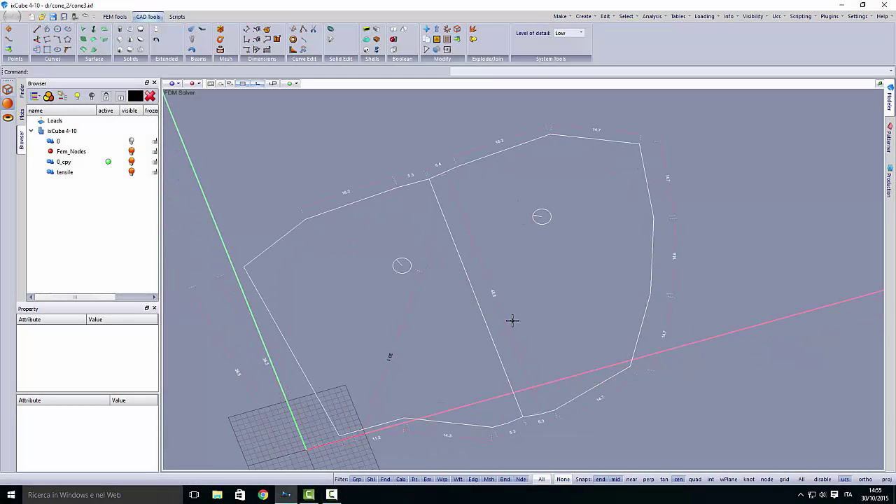
pyautogui.scroll(2, 211, 375)
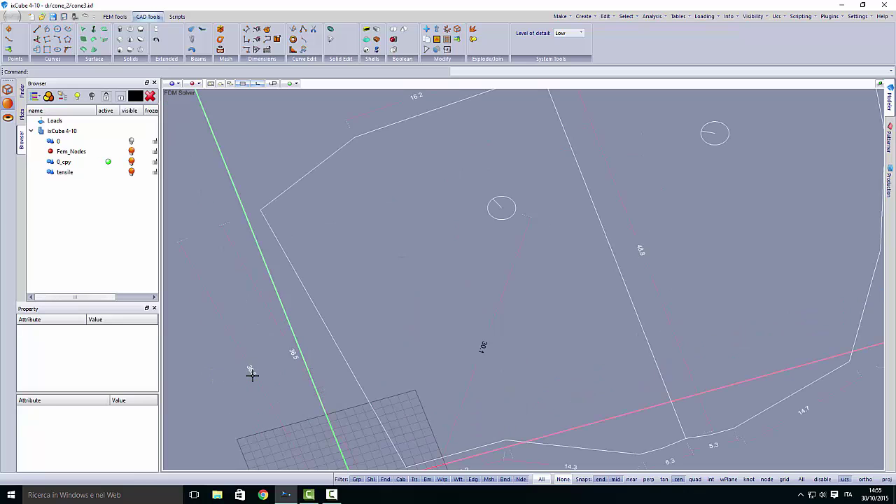
pyautogui.click(252, 371)
pyautogui.press('Delete')
pyautogui.scroll(-2, 319, 299)
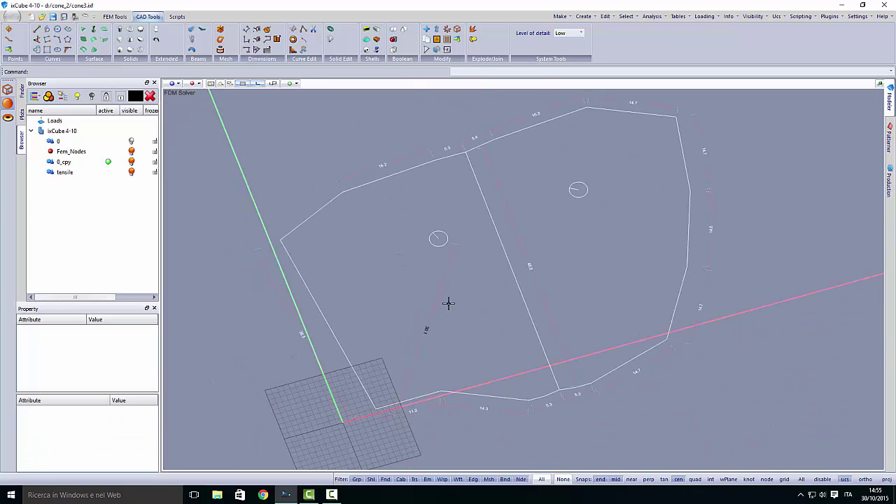
# Add an aligned dimension outside the undimensioned edge between the 36.5 m and 16.2 m edges of the outline
pyautogui.moveTo(449, 303); pyautogui.dragTo(389, 254, button='middle')
pyautogui.scroll(4, 360, 262)
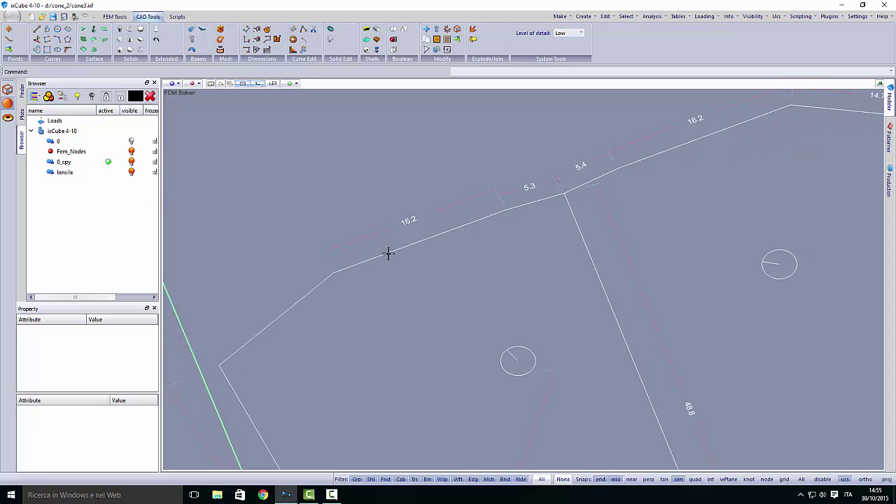
pyautogui.scroll(-2, 419, 224)
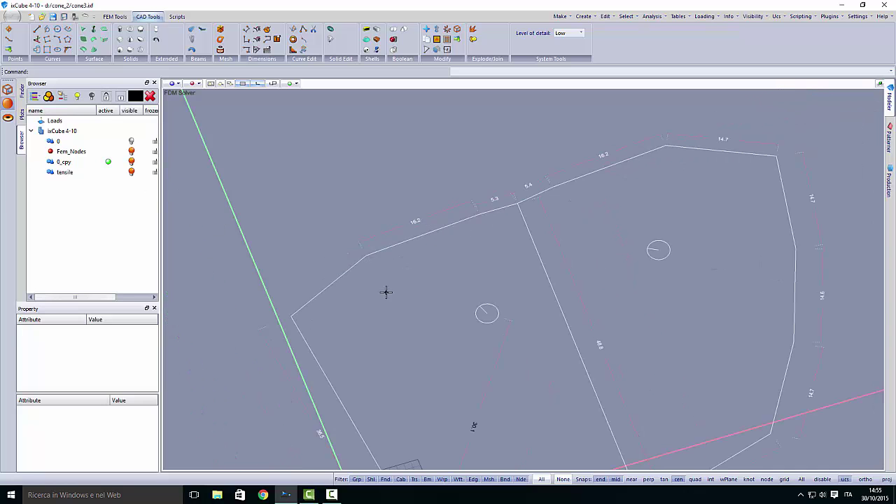
pyautogui.moveTo(386, 292); pyautogui.dragTo(442, 223, button='middle')
pyautogui.scroll(1, 274, 304)
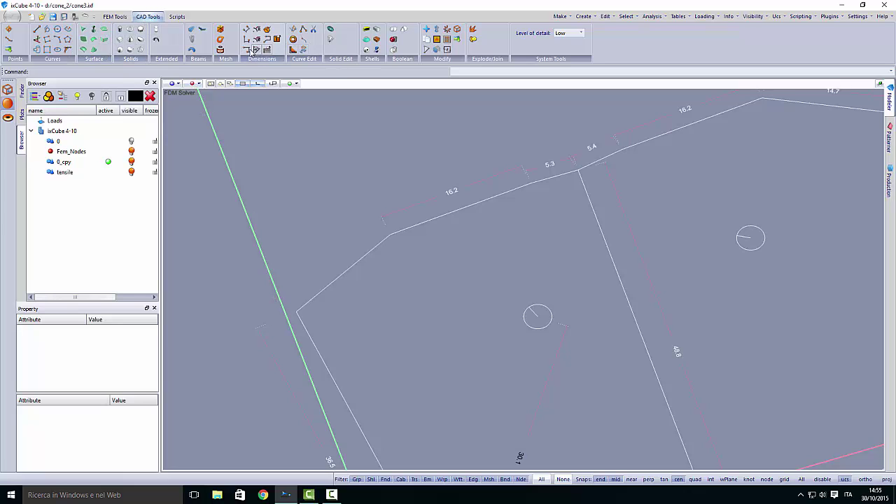
pyautogui.click(246, 29)
pyautogui.scroll(1, 322, 304)
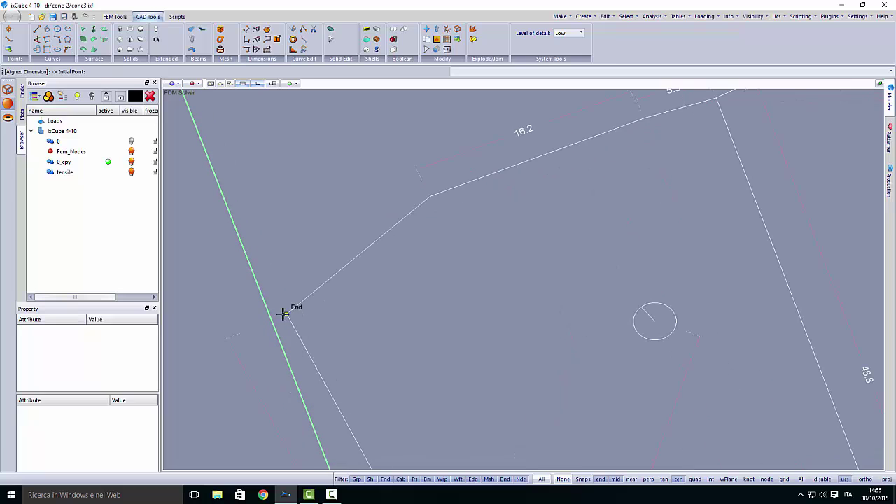
pyautogui.click(320, 279)
pyautogui.click(429, 199)
pyautogui.click(305, 220)
pyautogui.scroll(1, 305, 220)
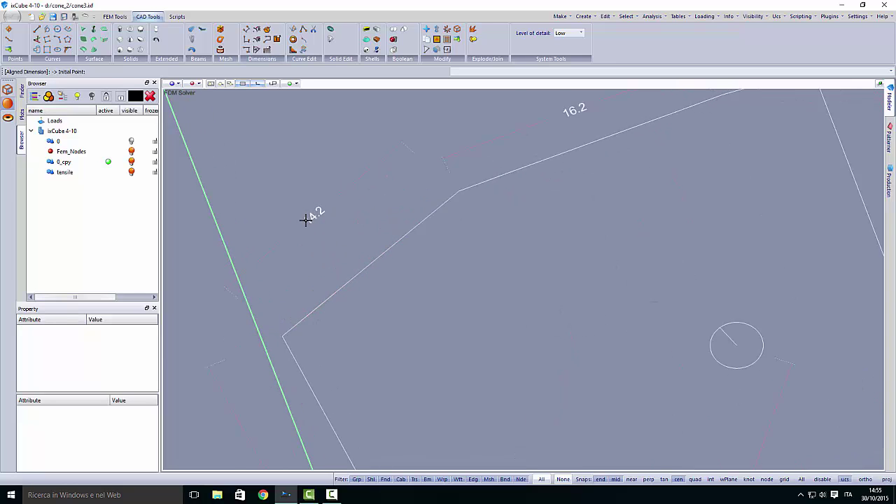
pyautogui.scroll(-3, 310, 216)
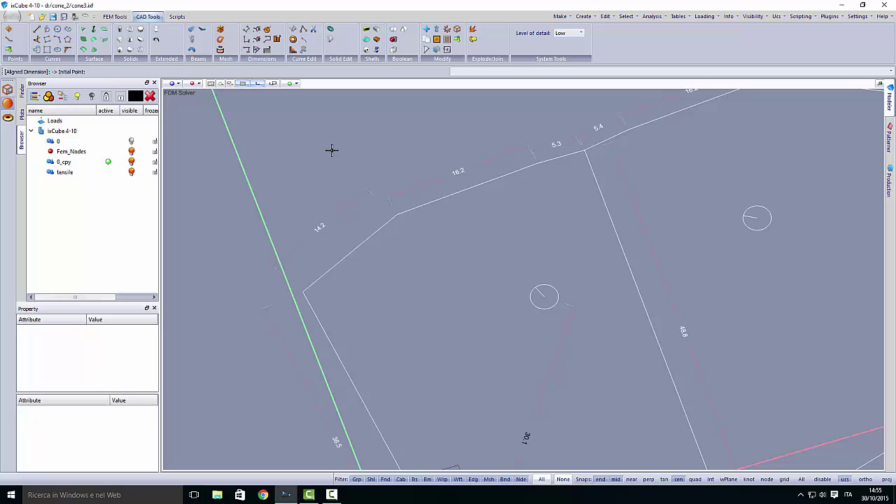
pyautogui.scroll(1, 320, 227)
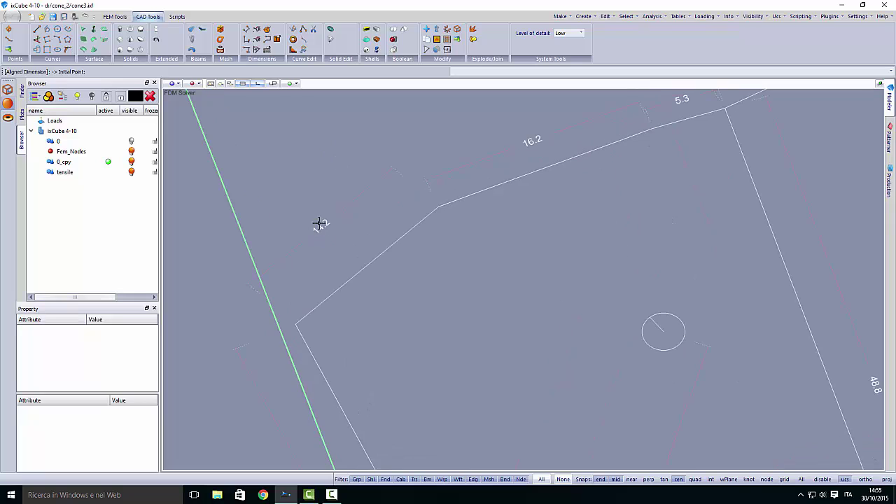
# Set the Default dimension style's text height to 0.9 m and keep its units in metres
pyautogui.click(267, 50)
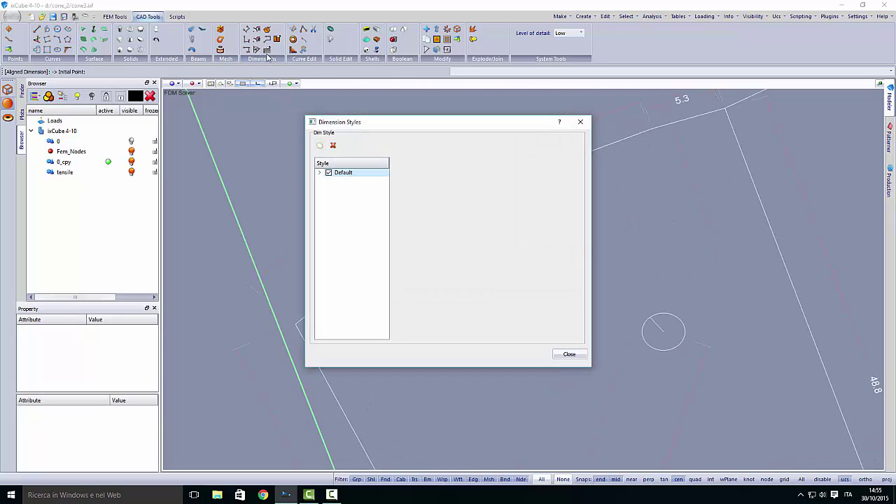
pyautogui.click(319, 172)
pyautogui.click(347, 181)
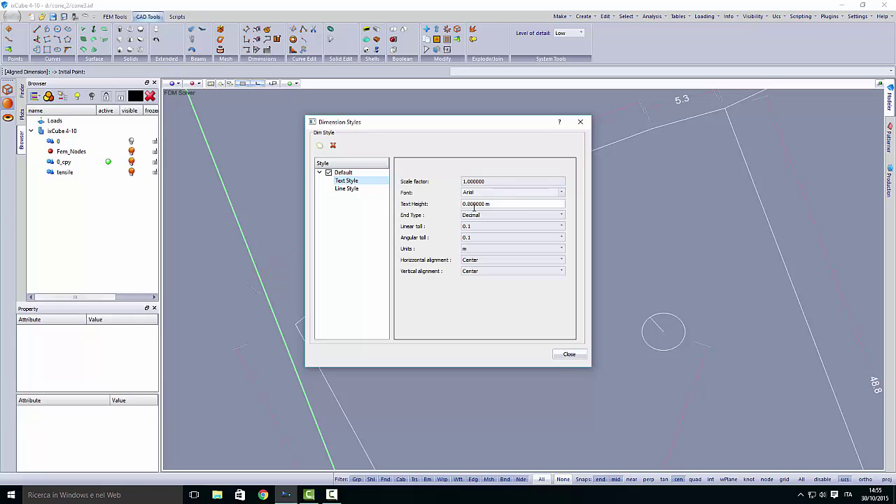
pyautogui.moveTo(495, 204); pyautogui.dragTo(440, 208)
pyautogui.write('0.9')
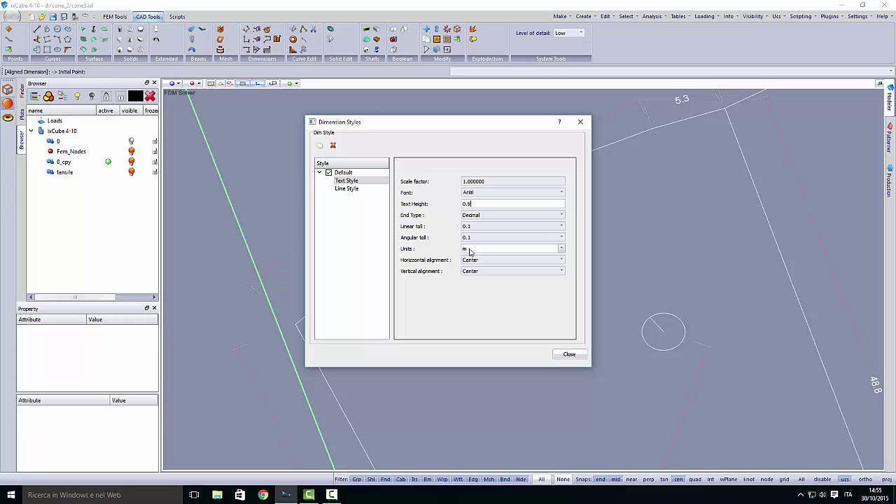
pyautogui.click(474, 249)
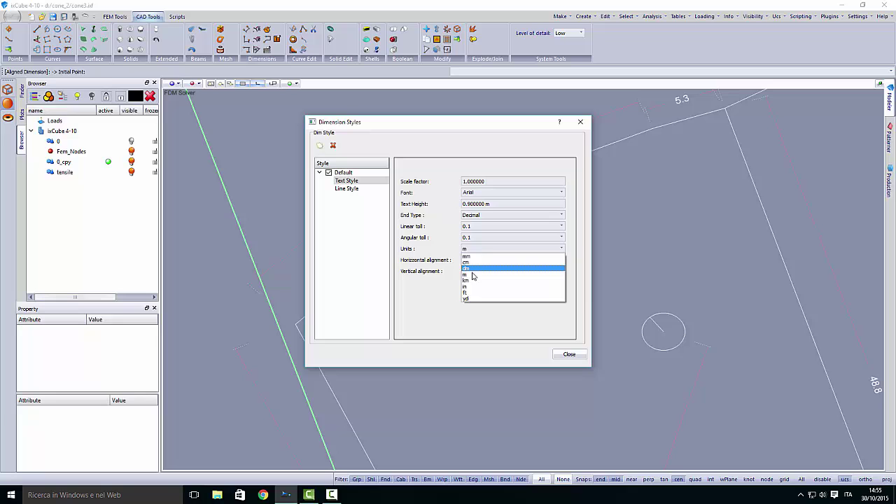
pyautogui.click(469, 274)
pyautogui.click(570, 355)
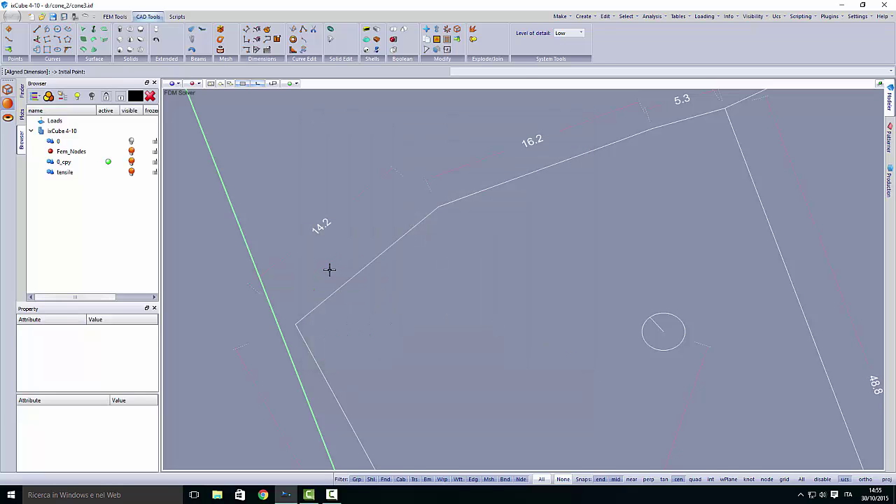
# Make the tensile layer active
pyautogui.scroll(-3, 328, 271)
pyautogui.moveTo(393, 307); pyautogui.dragTo(402, 306, button='middle')
pyautogui.scroll(-1, 402, 306)
pyautogui.scroll(1, 434, 339)
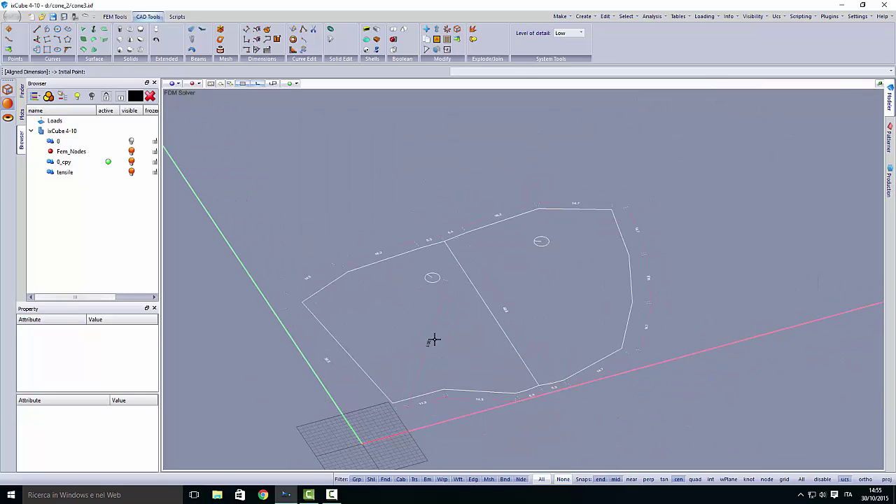
pyautogui.moveTo(472, 332); pyautogui.dragTo(467, 351, button='middle')
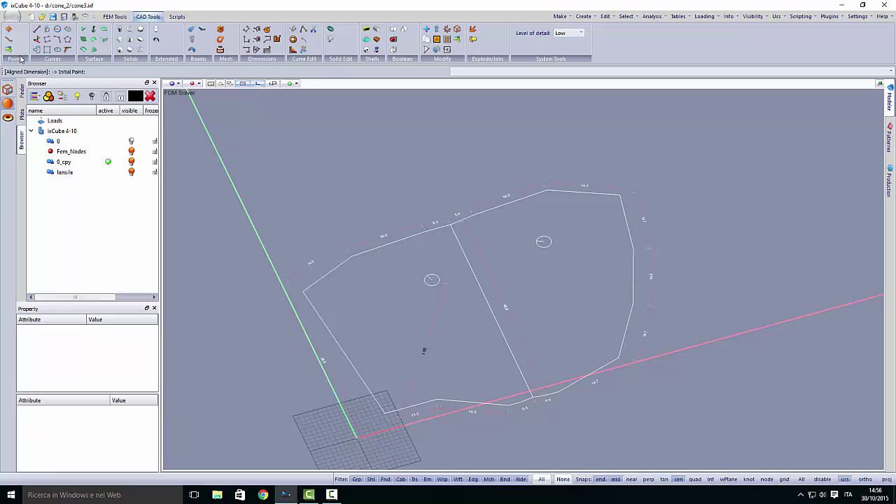
pyautogui.click(115, 18)
pyautogui.doubleClick(101, 173)
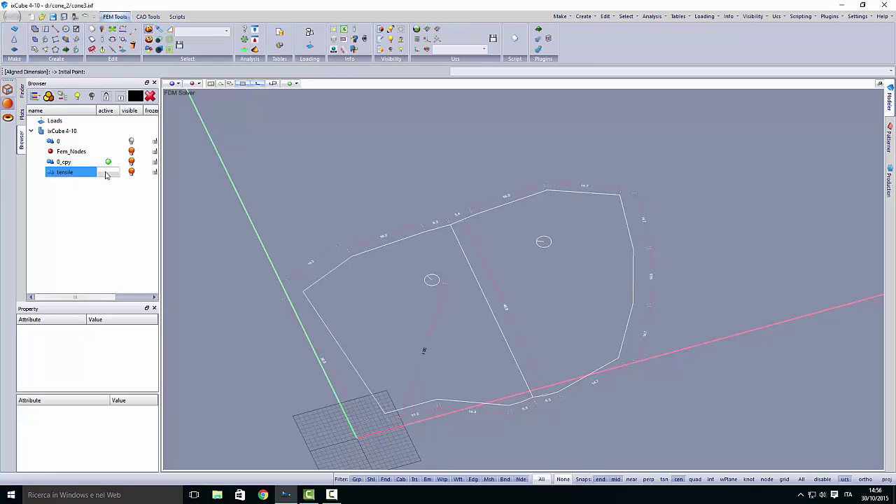
# Start a conical surface with cable edges and trace its first edge along the 36.5 m side, using 37 U points
pyautogui.click(14, 43)
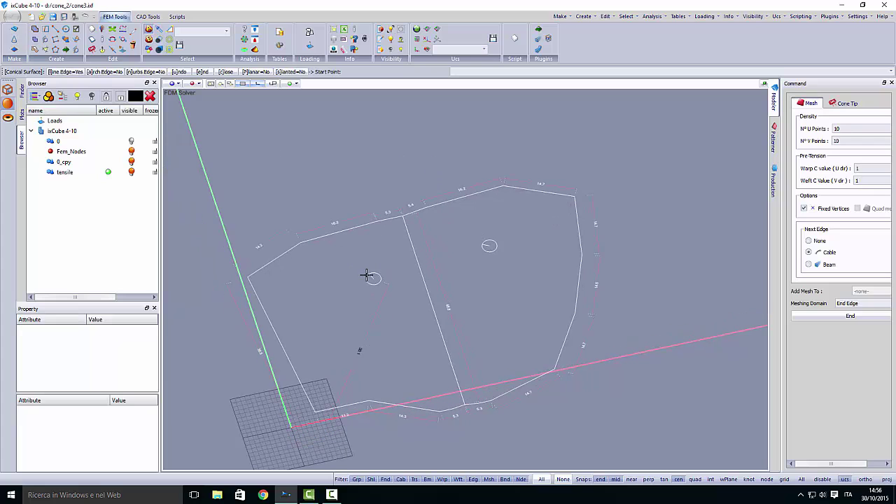
pyautogui.scroll(-2, 335, 314)
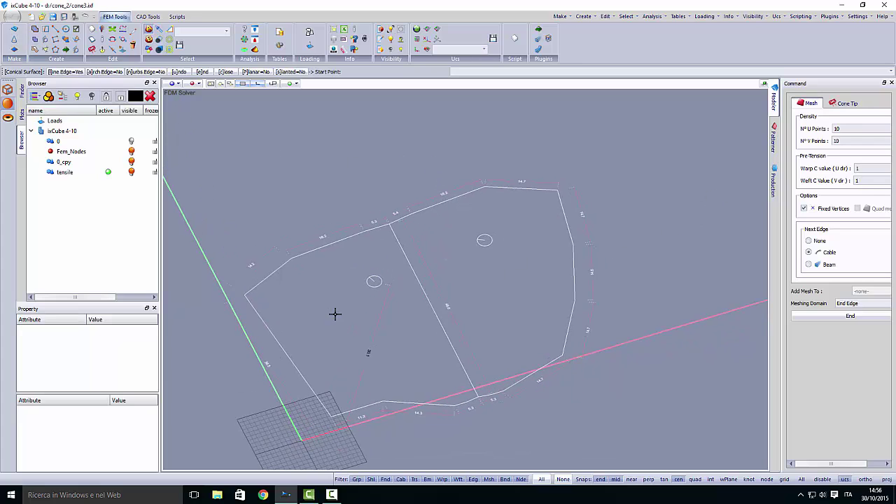
pyautogui.scroll(-2, 296, 350)
pyautogui.scroll(5, 308, 321)
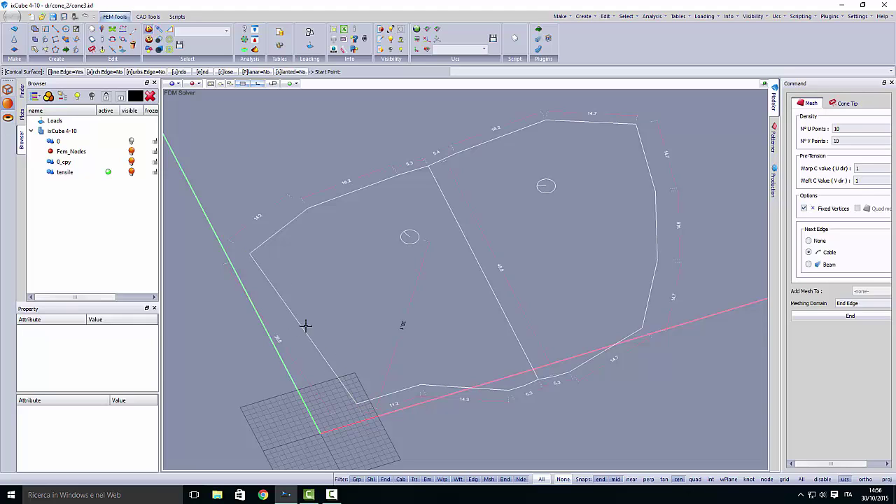
pyautogui.click(835, 129)
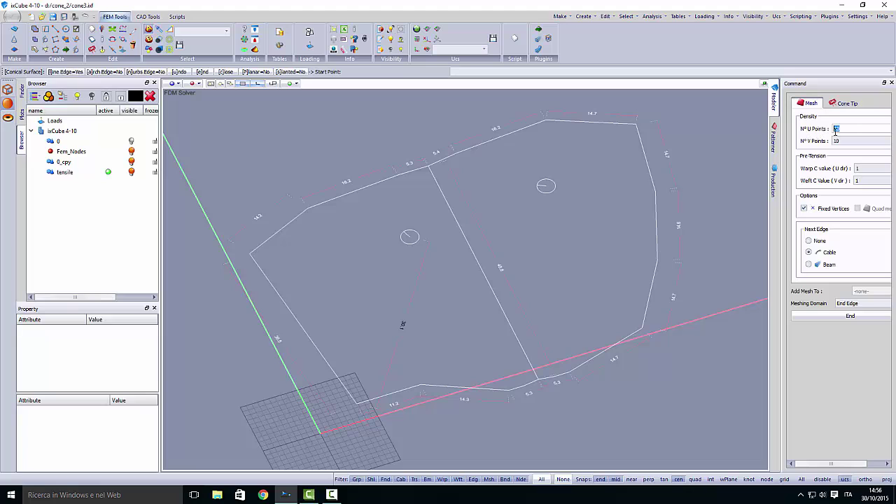
pyautogui.moveTo(413, 307); pyautogui.dragTo(396, 315, button='middle')
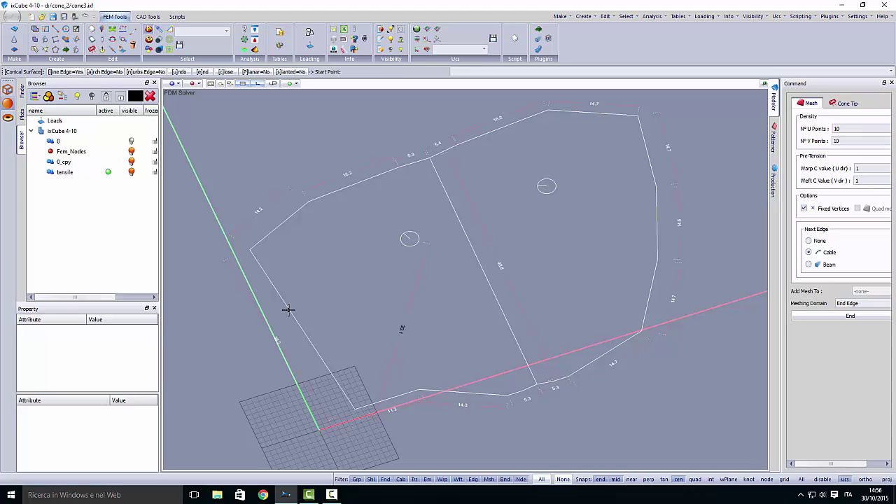
pyautogui.scroll(3, 284, 343)
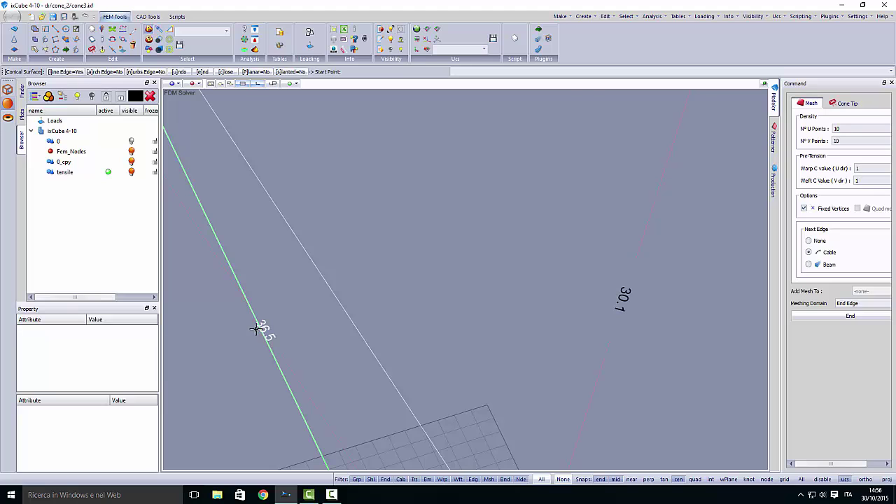
pyautogui.scroll(-2, 257, 329)
pyautogui.scroll(-2, 257, 329)
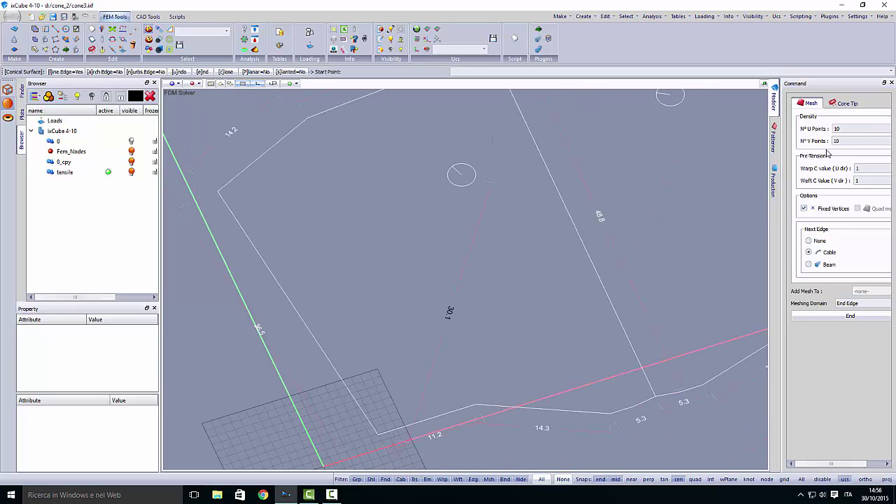
pyautogui.click(843, 128)
pyautogui.write('37')
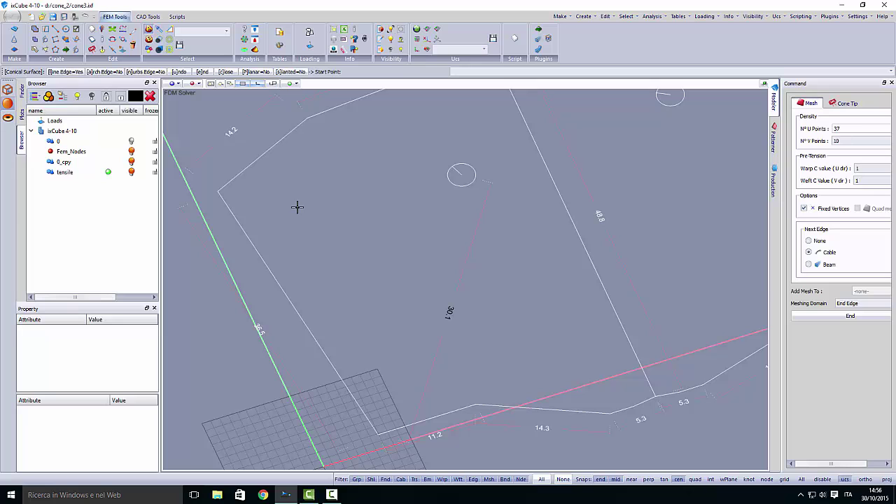
pyautogui.click(218, 190)
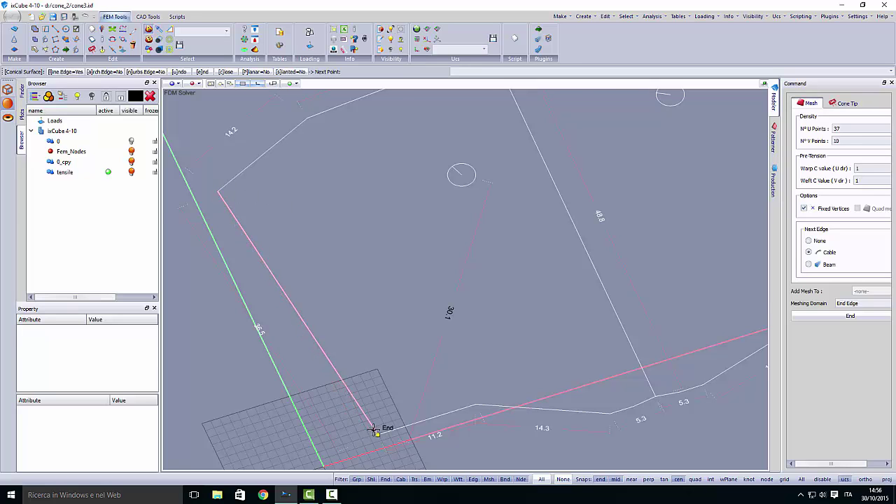
pyautogui.scroll(2, 375, 428)
pyautogui.scroll(-2, 344, 414)
pyautogui.scroll(3, 408, 400)
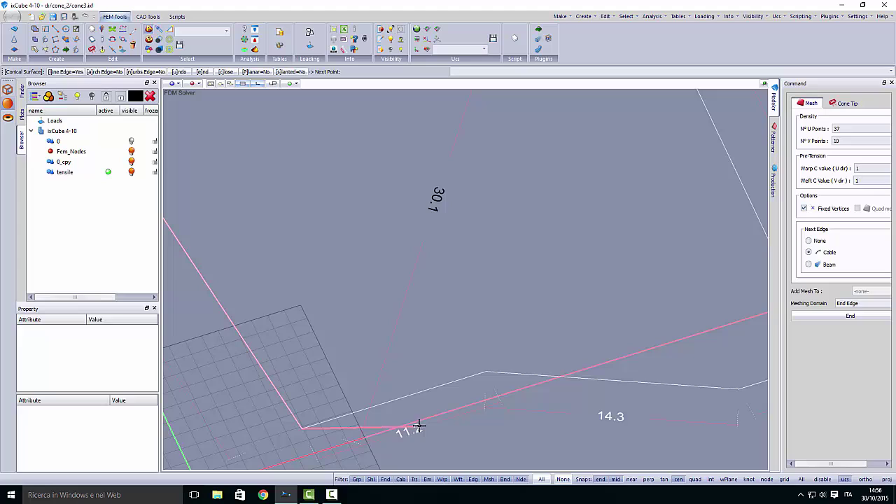
# Trace the conical surface's next edge along the 11.2 m side of the outline, using 12 U points
pyautogui.click(826, 129)
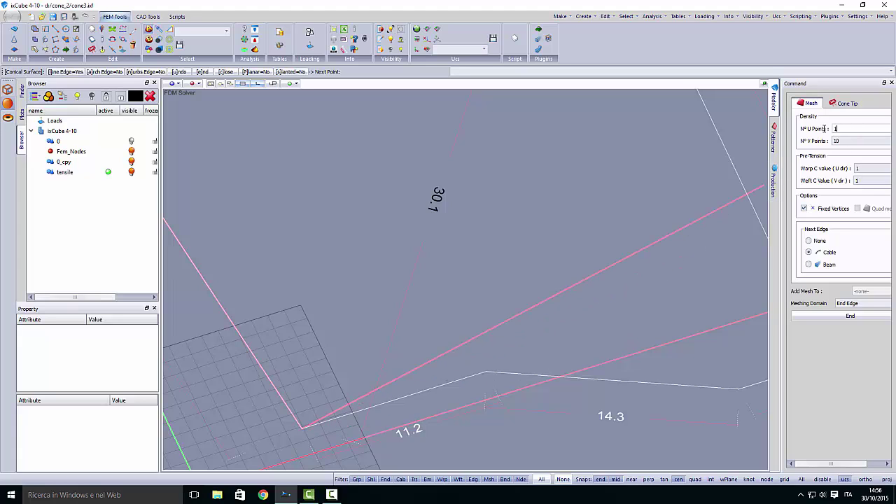
pyautogui.write('12')
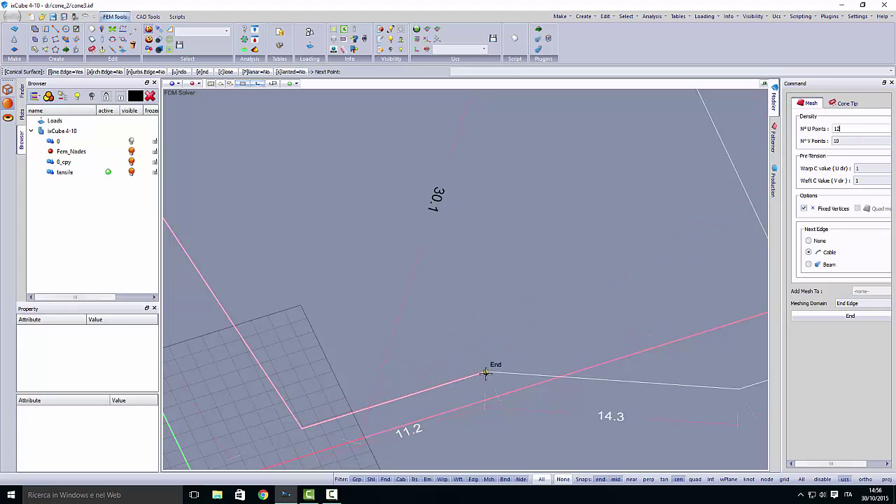
pyautogui.scroll(-2, 490, 367)
pyautogui.scroll(2, 525, 363)
pyautogui.scroll(-2, 544, 366)
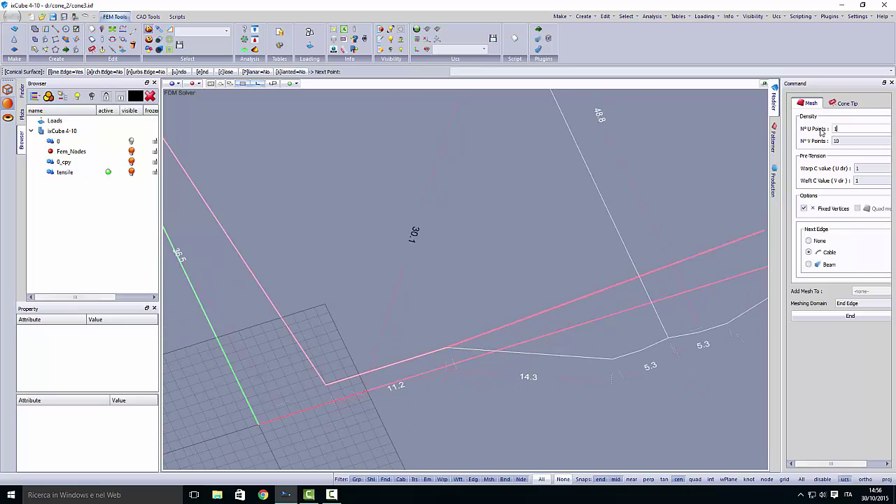
# Trace the conical surface's following edge along the 14.3 m side of the outline, using 15 U points
pyautogui.scroll(2, 630, 346)
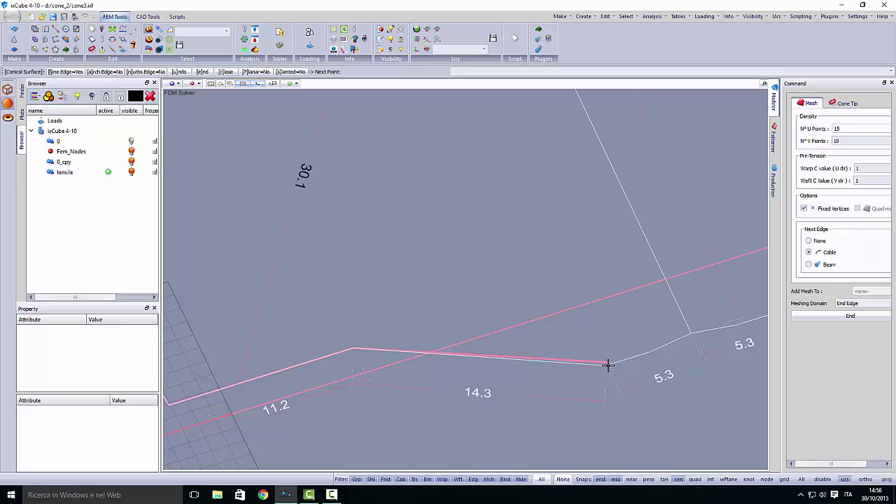
pyautogui.scroll(-2, 623, 358)
pyautogui.scroll(2, 630, 329)
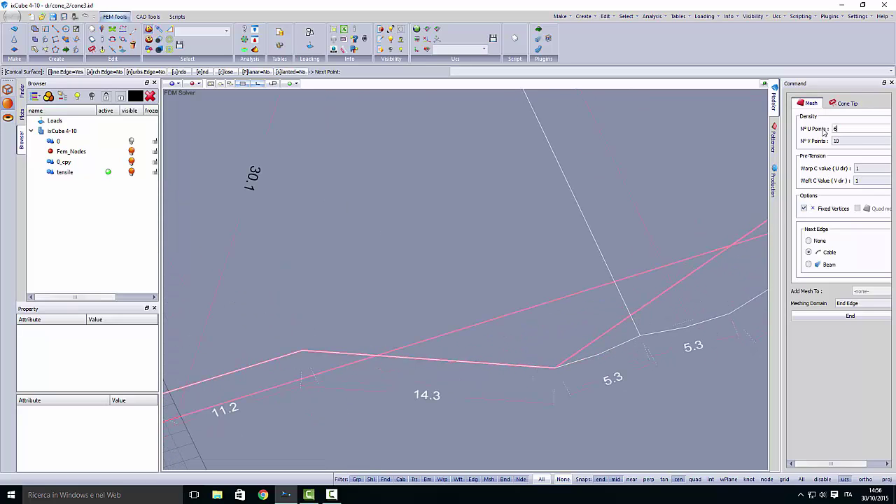
# Trace the short edge from the end of the 14.3 m side to the dividing line's near end, using 6 U points
pyautogui.click(647, 334)
pyautogui.scroll(-3, 557, 320)
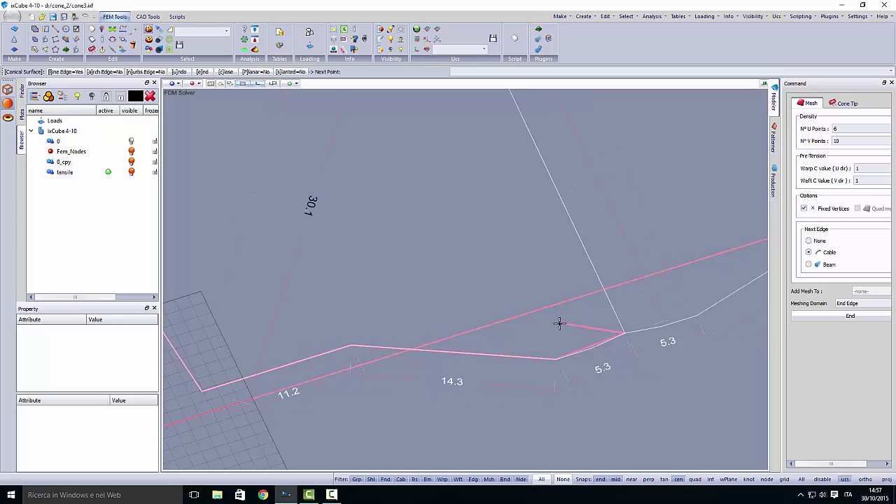
pyautogui.scroll(3, 642, 324)
pyautogui.scroll(-2, 589, 350)
pyautogui.scroll(-2, 534, 208)
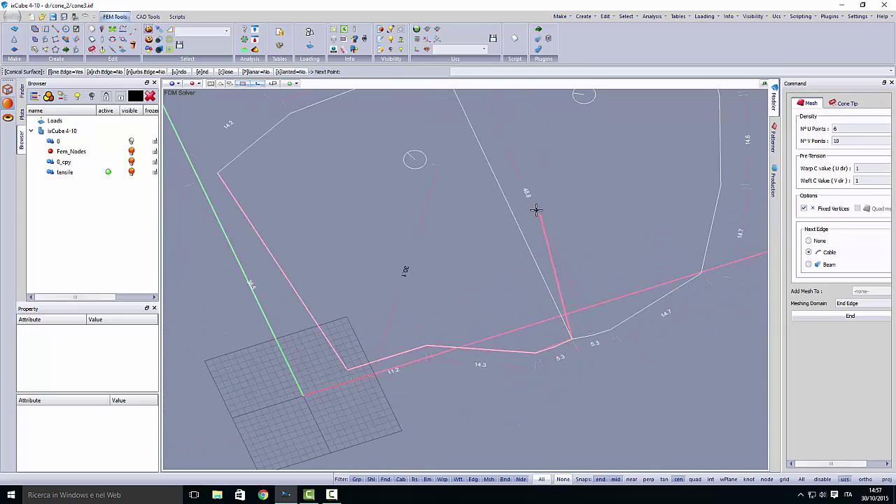
# Trace the conical surface's next edge along the 48.8 m dividing line to its far end, using 50 U points
pyautogui.scroll(5, 525, 203)
pyautogui.scroll(-3, 490, 259)
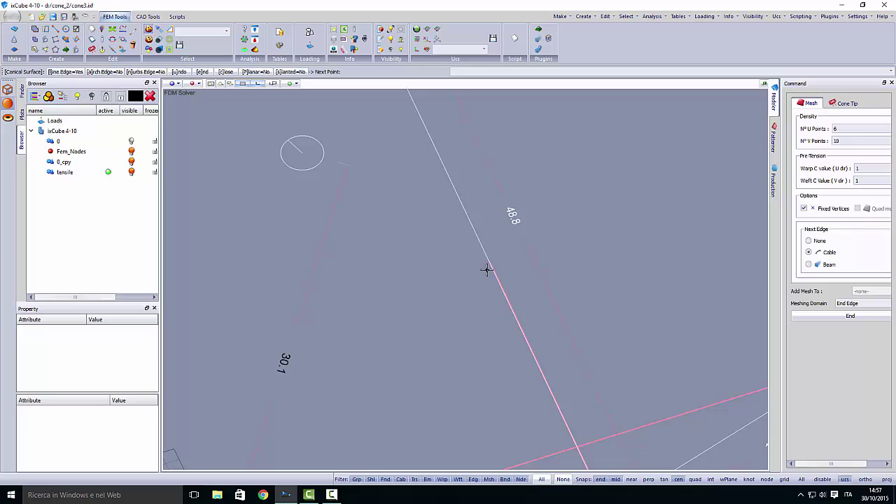
pyautogui.scroll(2, 518, 240)
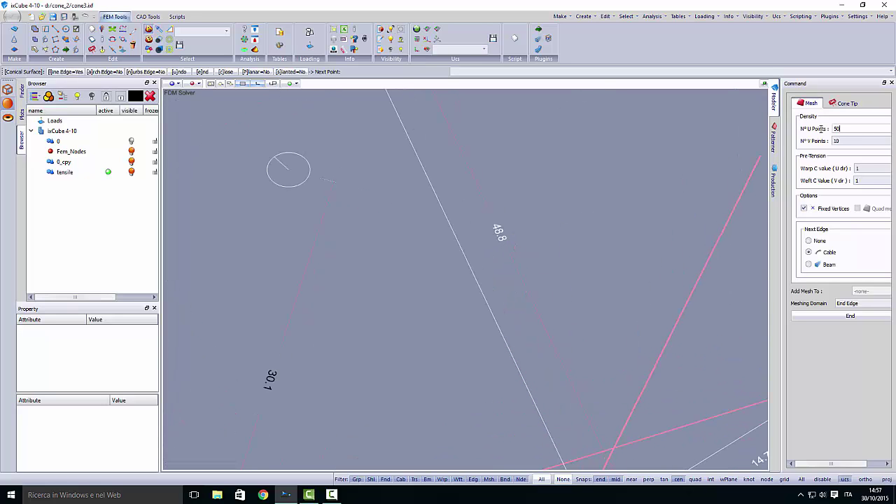
pyautogui.scroll(-3, 474, 216)
pyautogui.scroll(2, 440, 144)
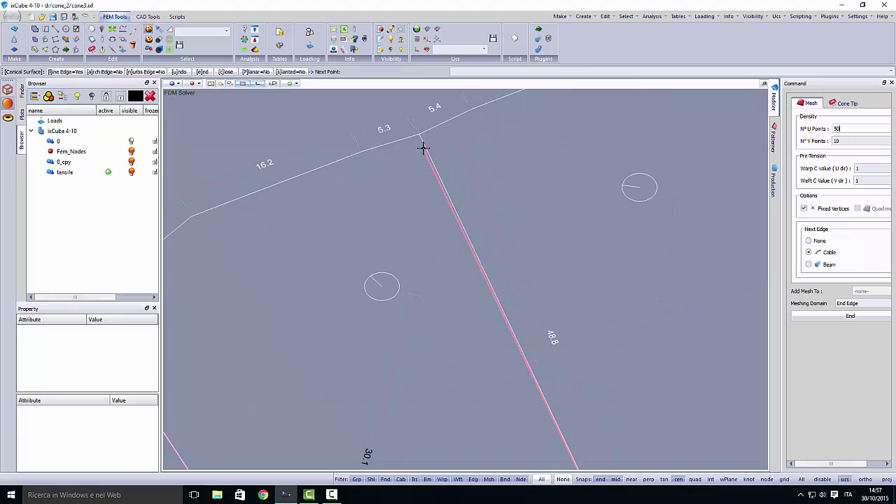
pyautogui.click(422, 135)
# Trace the conical surface's short edge along the 5.3 m side beyond the dividing line's far end, using 6 U points
pyautogui.scroll(2, 362, 146)
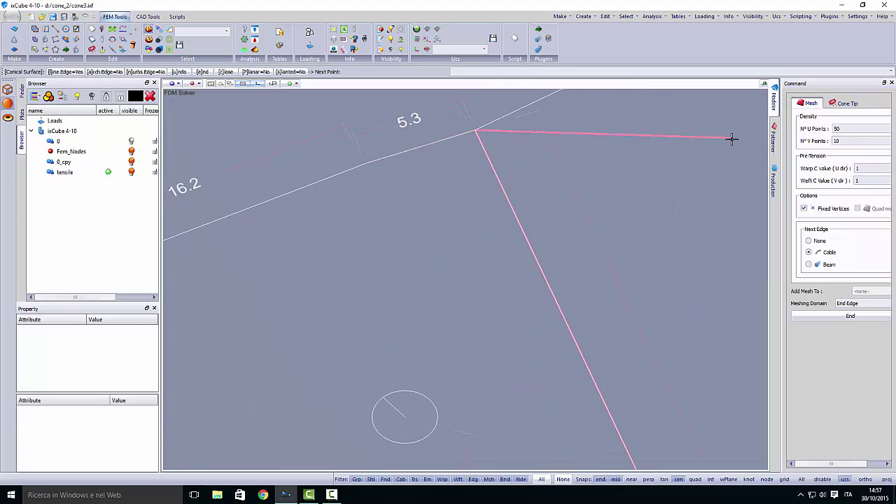
pyautogui.click(837, 129)
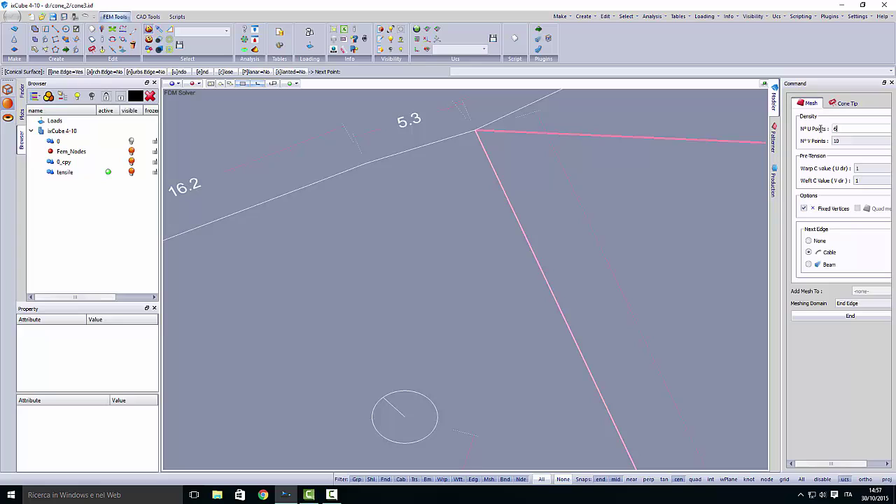
pyautogui.click(363, 162)
pyautogui.scroll(-3, 438, 200)
pyautogui.scroll(1, 413, 213)
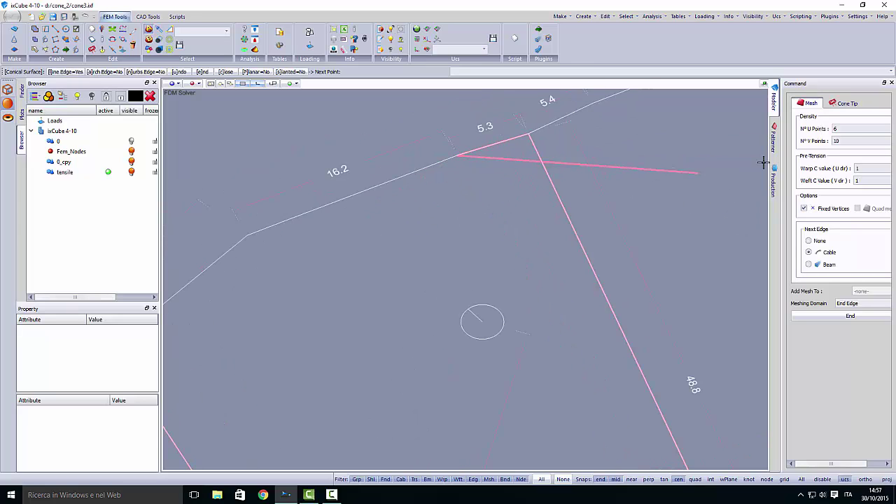
# Trace the conical surface's following edge along the adjoining 16.2 m side of the outline, using 17 U points
pyautogui.click(841, 128)
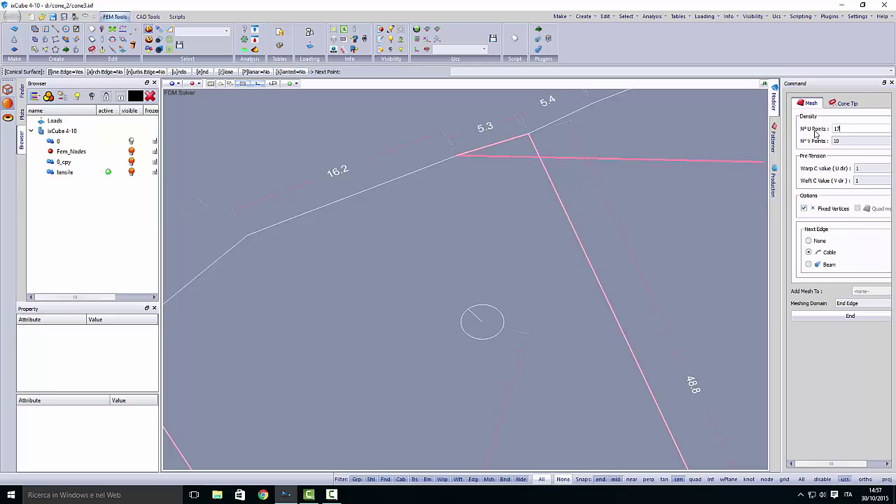
pyautogui.scroll(-1, 420, 221)
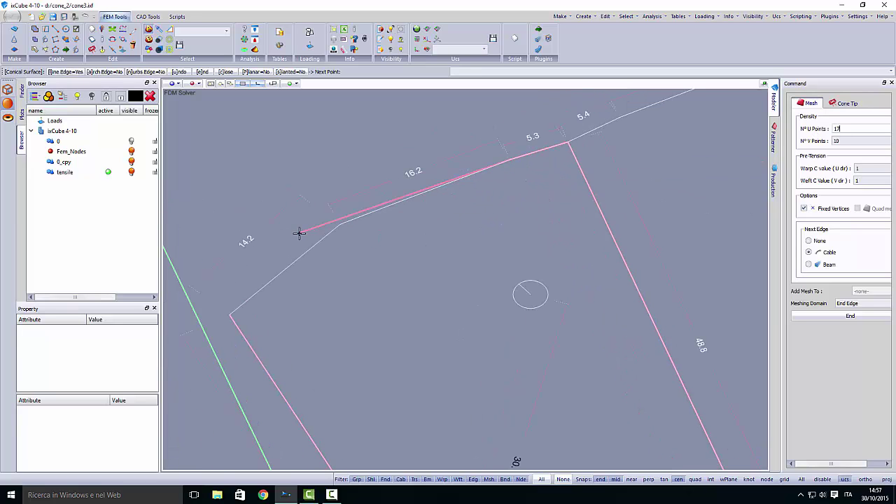
pyautogui.click(339, 225)
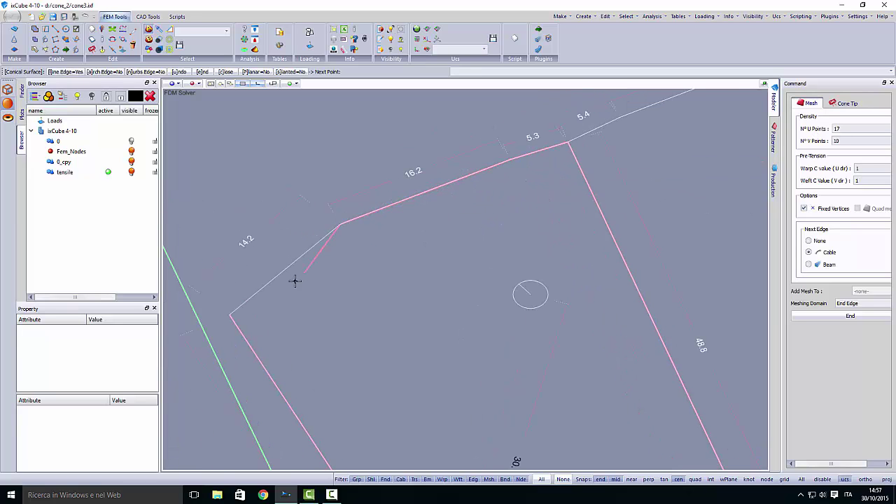
# Set 15 U points for the remaining 14.2 m side and close the conical surface's boundary along it
pyautogui.click(833, 129)
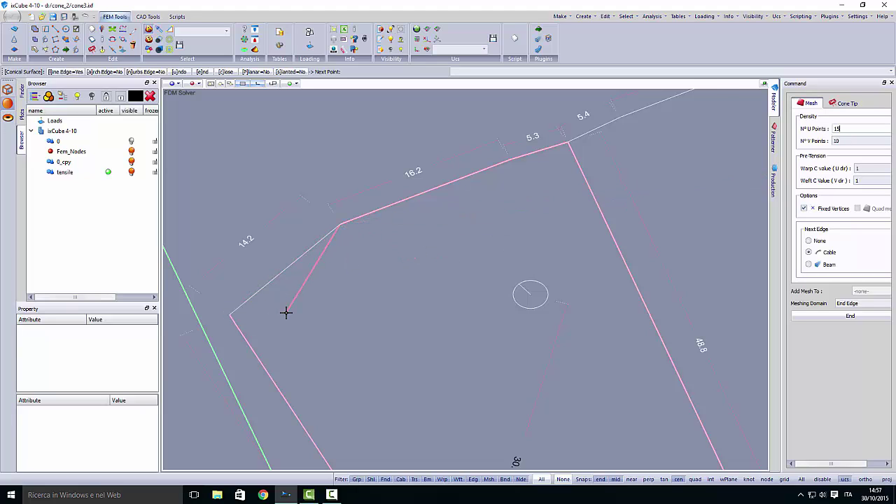
pyautogui.moveTo(285, 313); pyautogui.dragTo(286, 317, button='middle')
pyautogui.press('c')
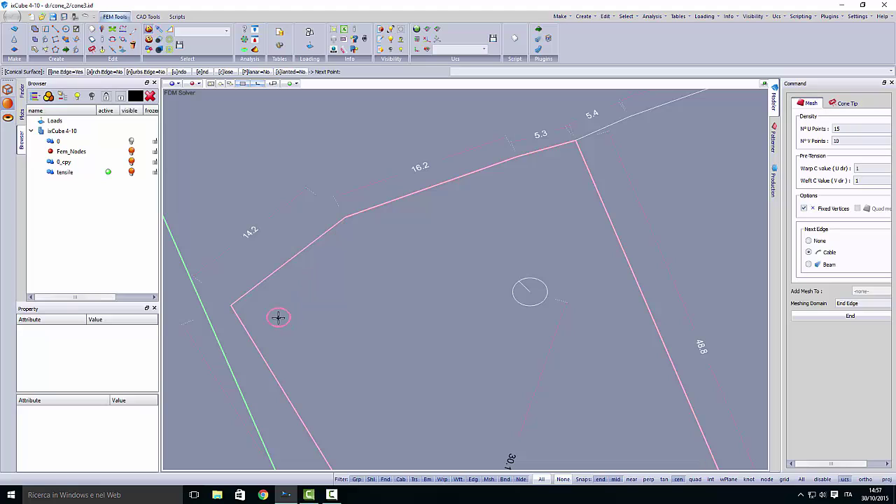
# Place the cone tip at the centre of the circle inside the traced boundary, with a top ring radius of 1.5
pyautogui.scroll(1, 527, 294)
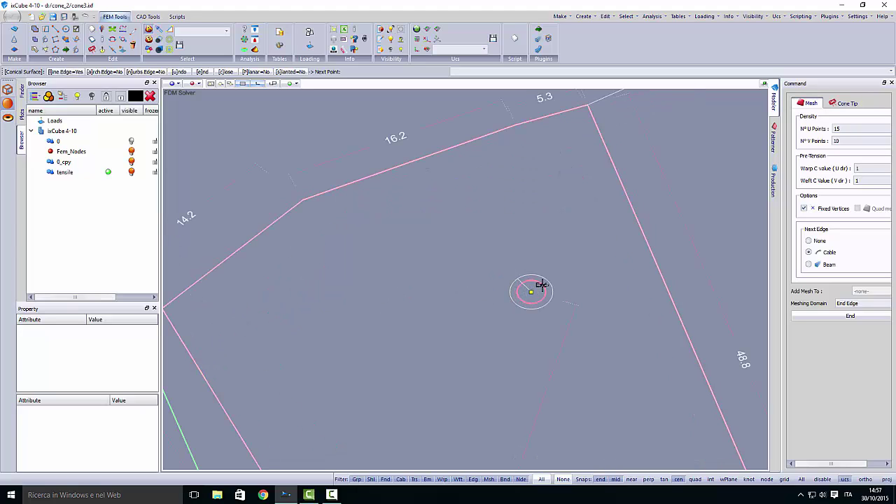
pyautogui.click(844, 103)
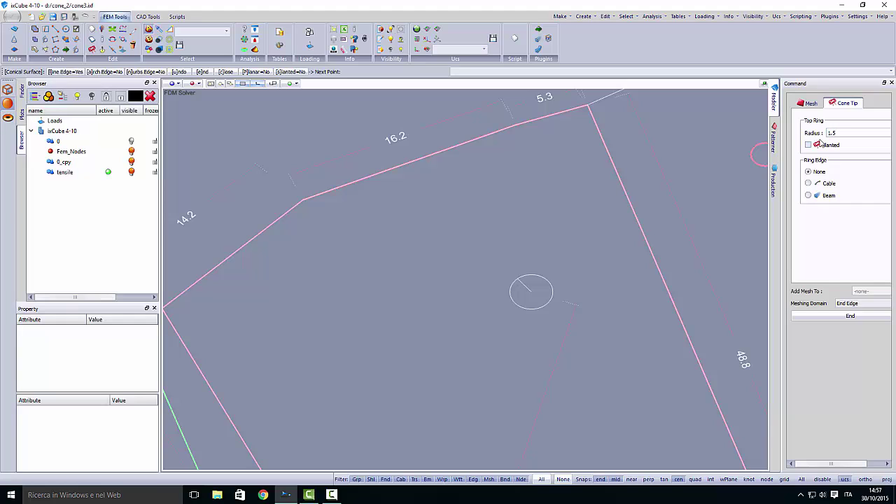
pyautogui.click(531, 288)
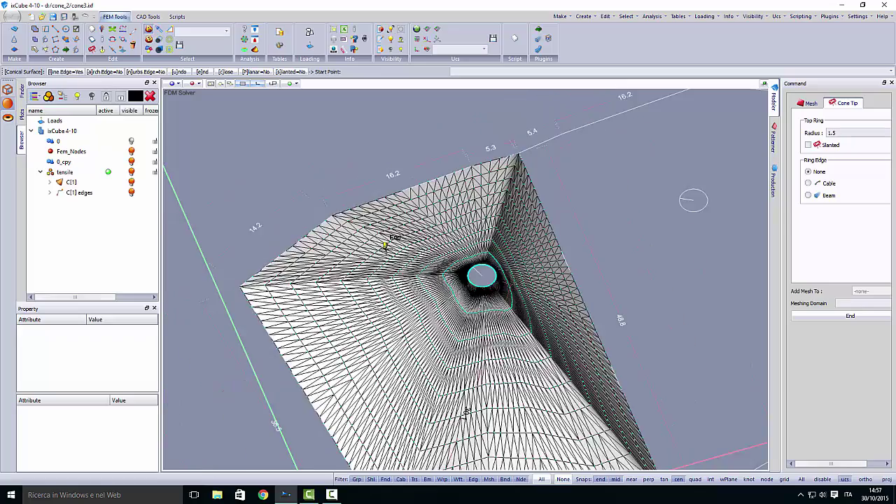
# Start a second conical surface at the dividing line's far end and trace its first edge along the 48.8 m line, using 50 U points
pyautogui.scroll(-3, 385, 248)
pyautogui.moveTo(389, 299); pyautogui.dragTo(359, 300, button='middle')
pyautogui.scroll(-3, 318, 295)
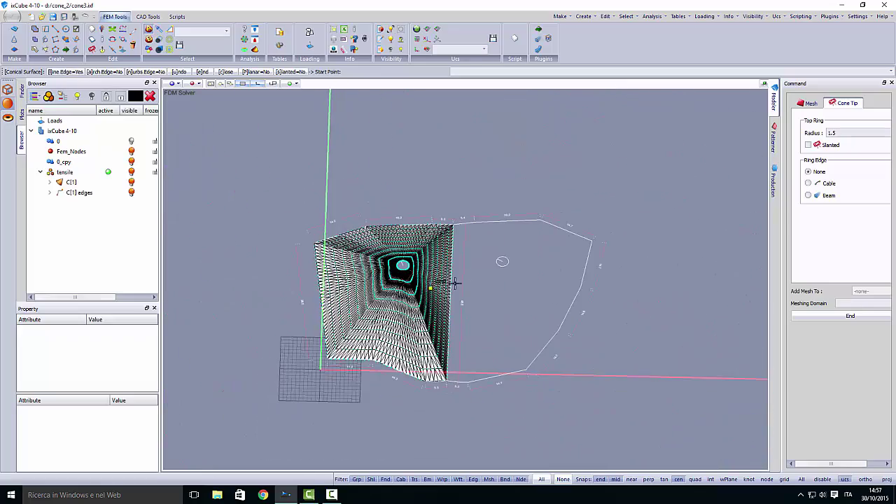
pyautogui.scroll(3, 475, 244)
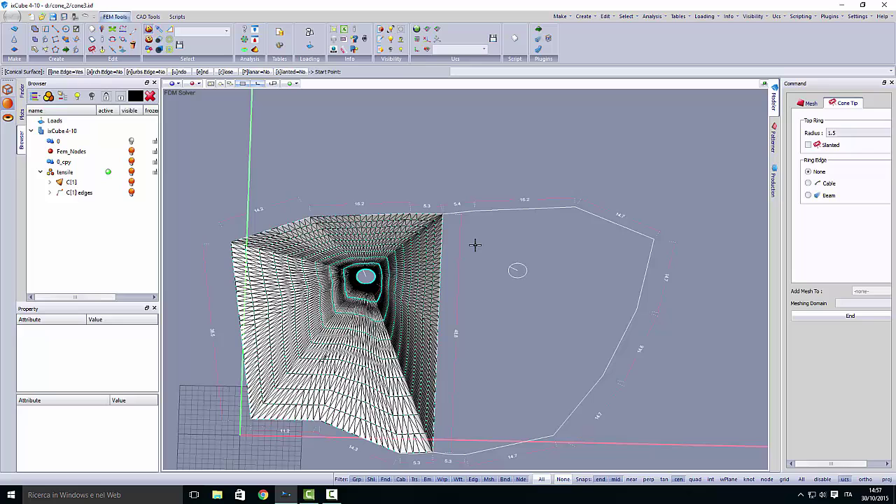
pyautogui.click(811, 104)
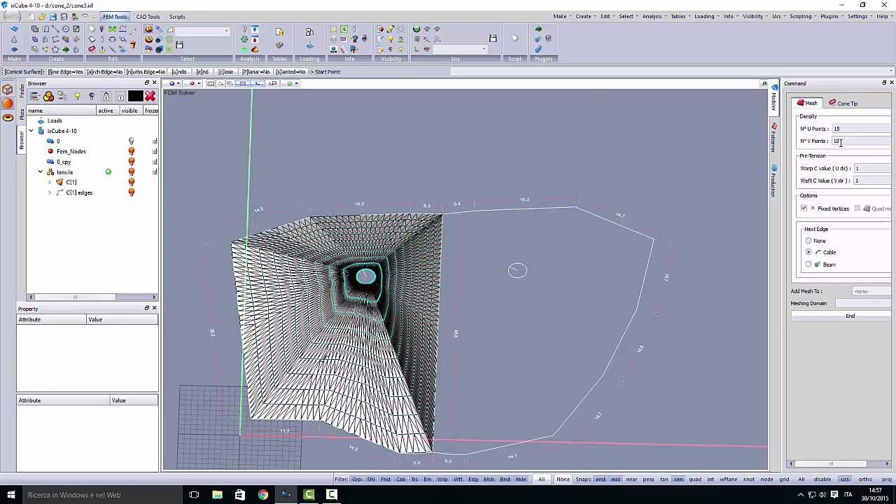
pyautogui.scroll(3, 458, 311)
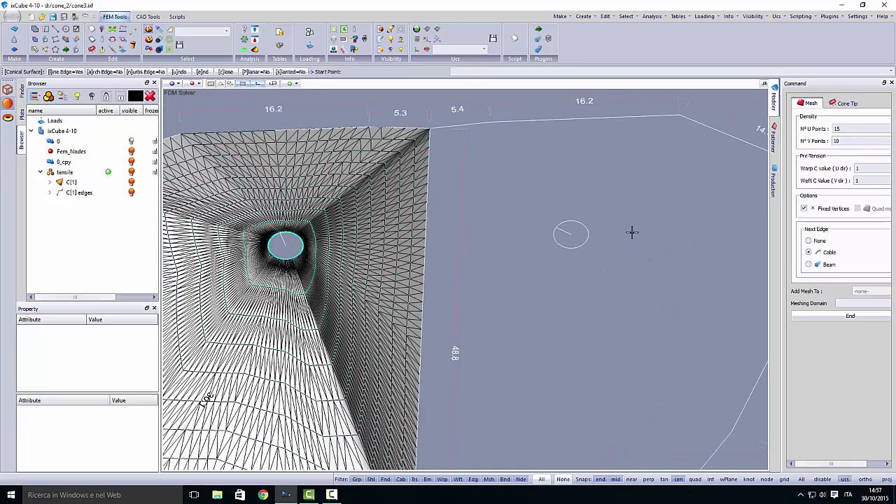
pyautogui.doubleClick(838, 130)
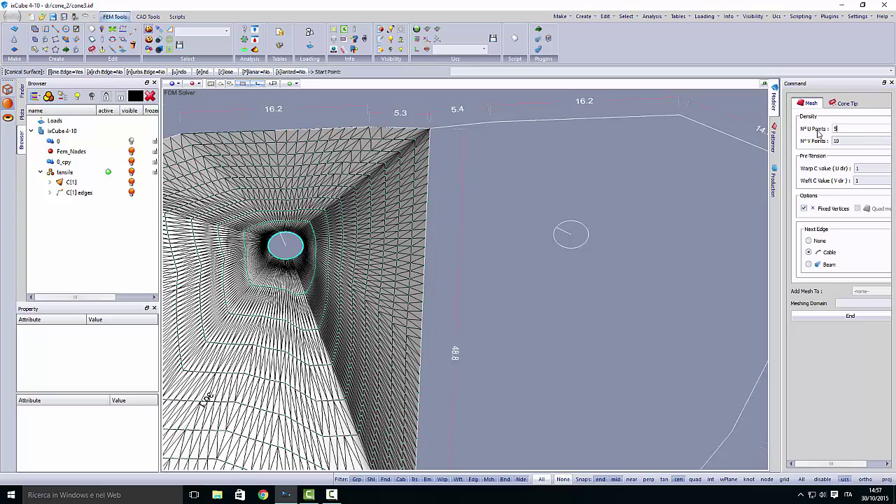
pyautogui.write('50')
pyautogui.scroll(4, 444, 128)
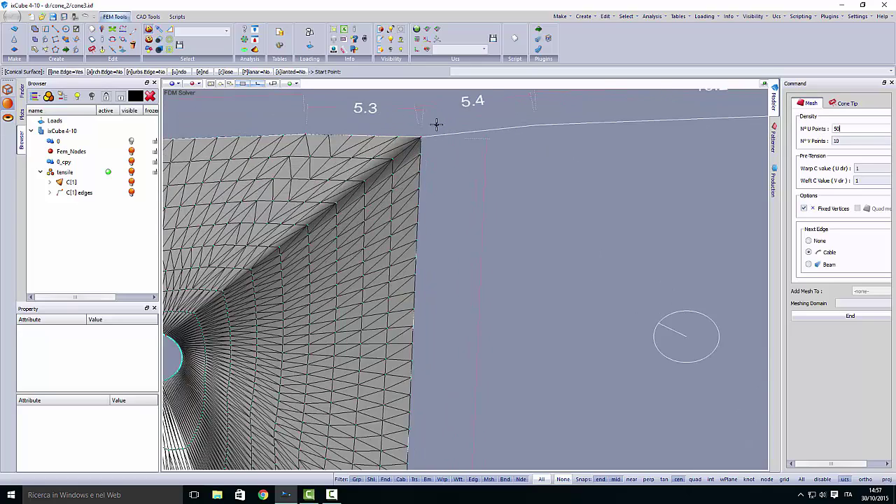
pyautogui.click(418, 140)
pyautogui.scroll(-6, 455, 175)
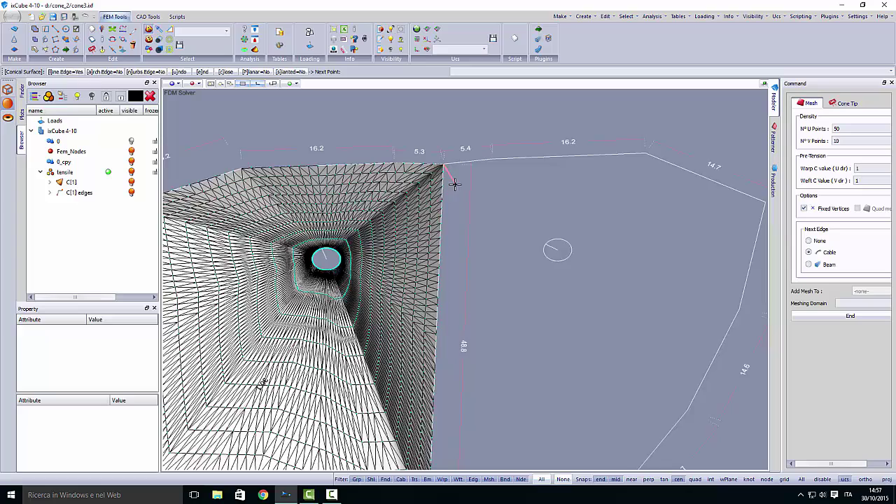
pyautogui.scroll(2, 455, 315)
pyautogui.scroll(2, 441, 357)
pyautogui.scroll(2, 408, 410)
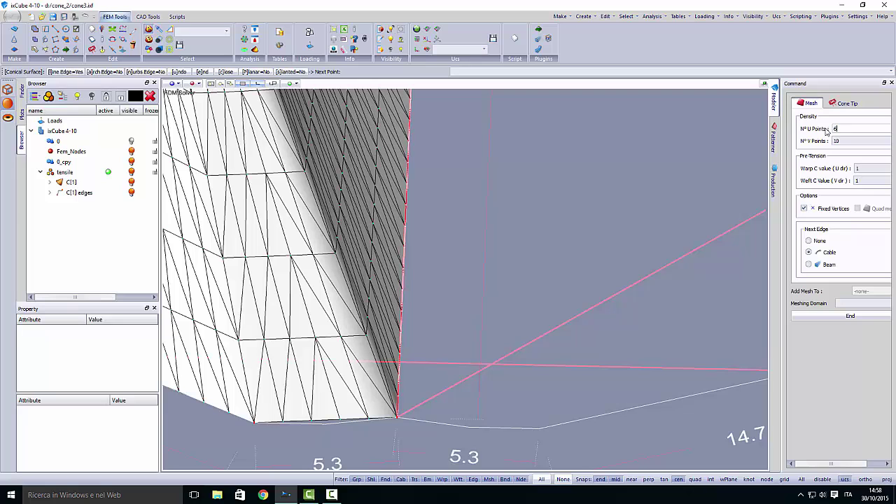
# Trace the second surface's short edge along the 5.3 m side from the dividing line's near end, using 6 U points
pyautogui.scroll(-2, 646, 224)
pyautogui.scroll(1, 610, 306)
pyautogui.scroll(1, 596, 314)
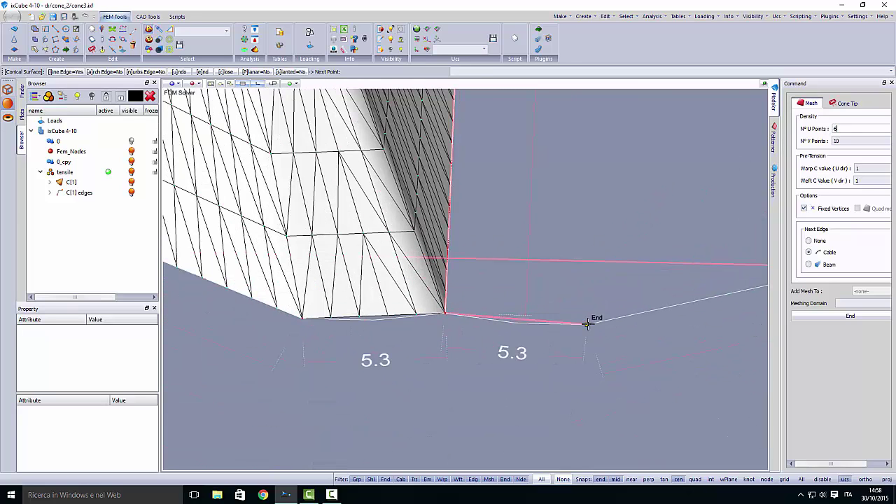
pyautogui.click(588, 324)
# Trace the second surface's edge along the 14.7 m side next to the 5.3 m edge, using 15 U points
pyautogui.scroll(-1, 361, 339)
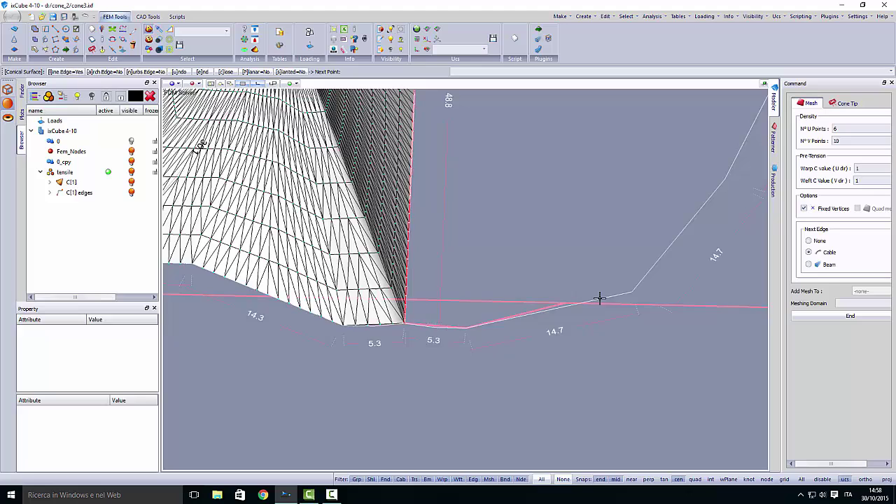
pyautogui.scroll(2, 600, 299)
pyautogui.doubleClick(838, 128)
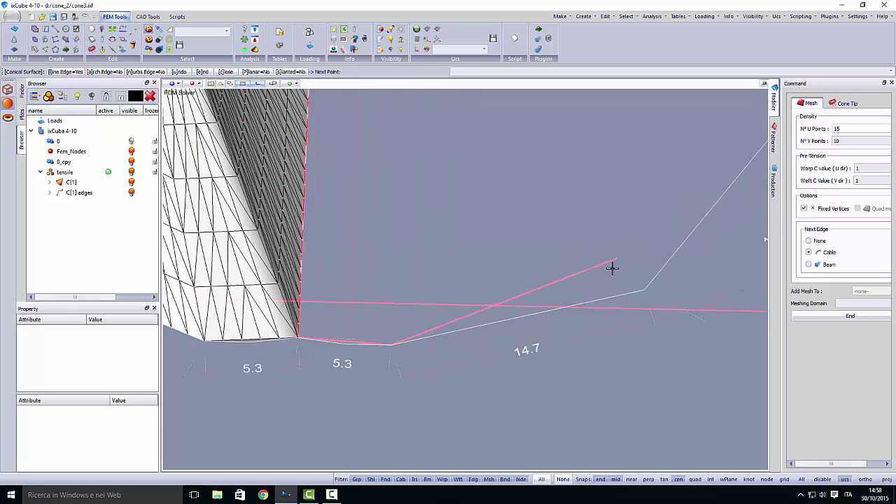
pyautogui.click(644, 289)
# Trace the next three edges of the second surface along the 14.7 m, 14.6 m and 14.7 m sides, using 15 U points each
pyautogui.scroll(-4, 573, 291)
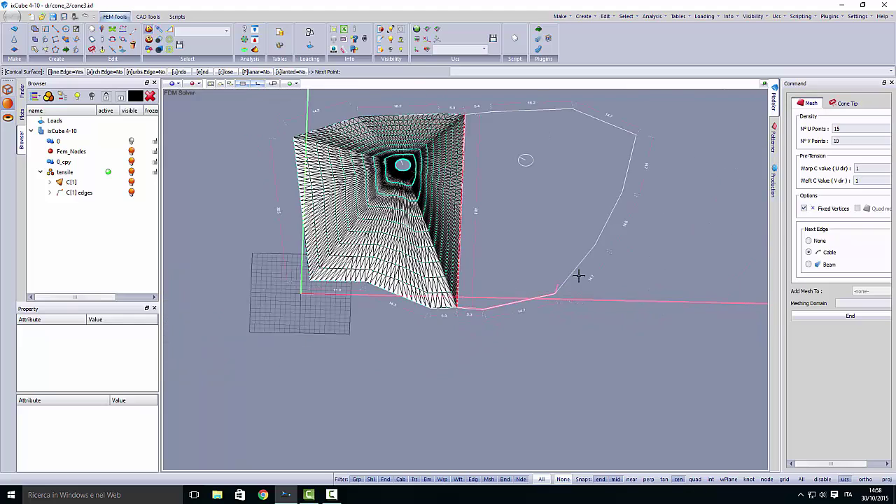
pyautogui.scroll(3, 580, 274)
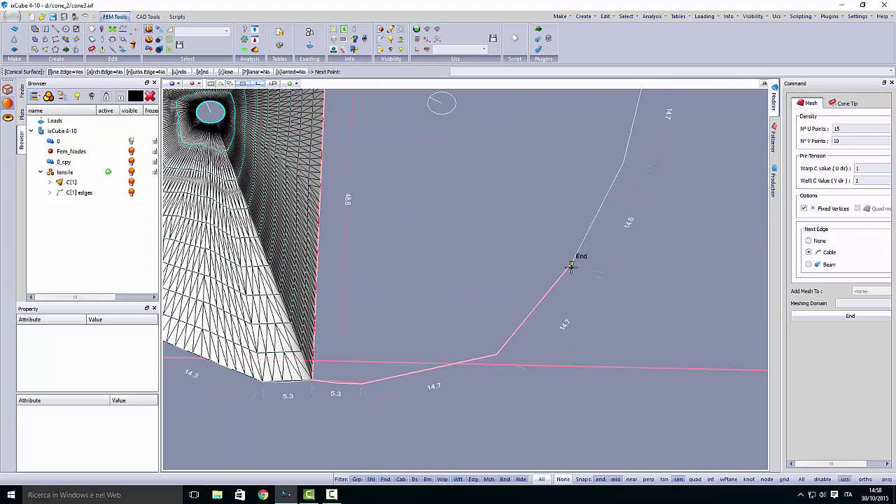
pyautogui.click(572, 266)
pyautogui.scroll(-1, 578, 259)
pyautogui.scroll(3, 646, 146)
pyautogui.click(589, 202)
pyautogui.scroll(-1, 583, 227)
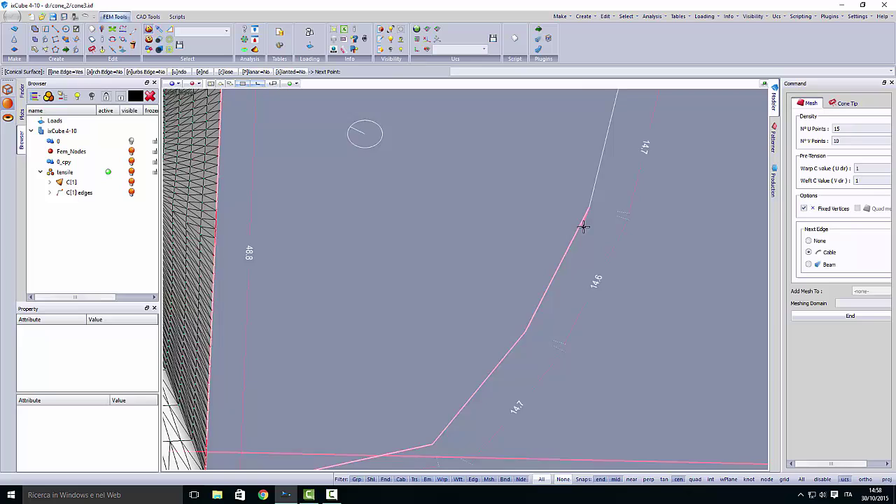
pyautogui.scroll(-3, 591, 182)
pyautogui.scroll(3, 602, 136)
pyautogui.click(607, 145)
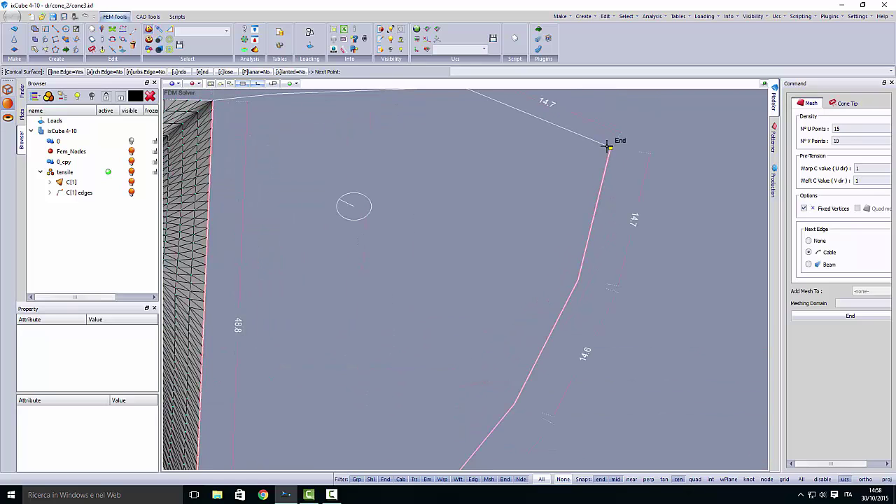
# Trace the second surface's last 14.7 m side using 15 U points and the adjoining 16.2 m side using 17
pyautogui.scroll(-3, 588, 161)
pyautogui.scroll(3, 516, 135)
pyautogui.click(514, 140)
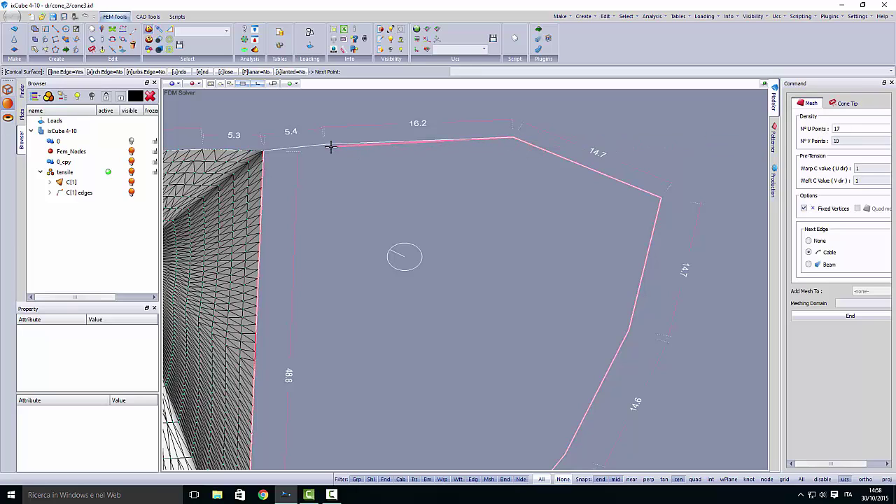
pyautogui.click(326, 144)
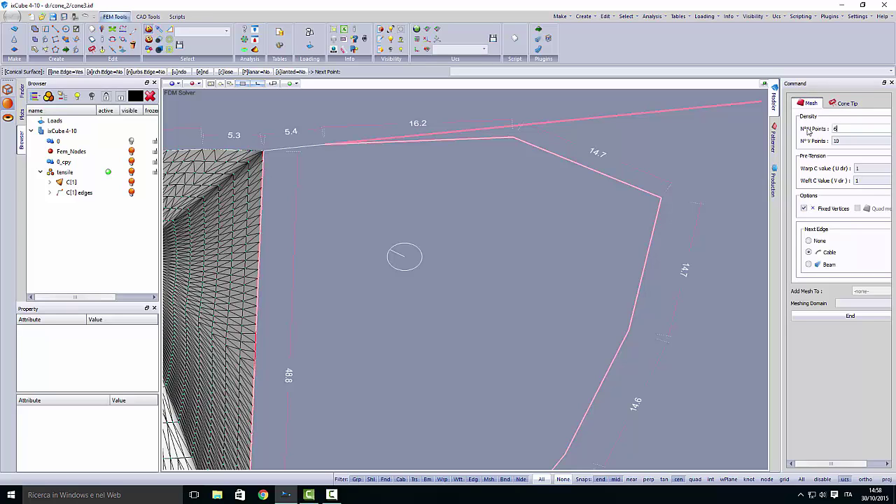
# Close the second surface's boundary along the 5.4 m side with 6 U points and place its cone tip at the second circle's centre
pyautogui.moveTo(483, 215); pyautogui.dragTo(439, 211, button='middle')
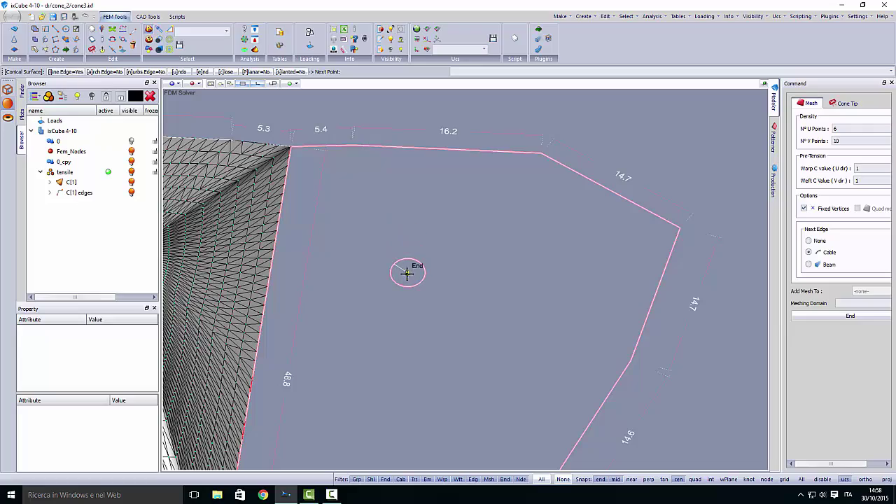
pyautogui.click(462, 224)
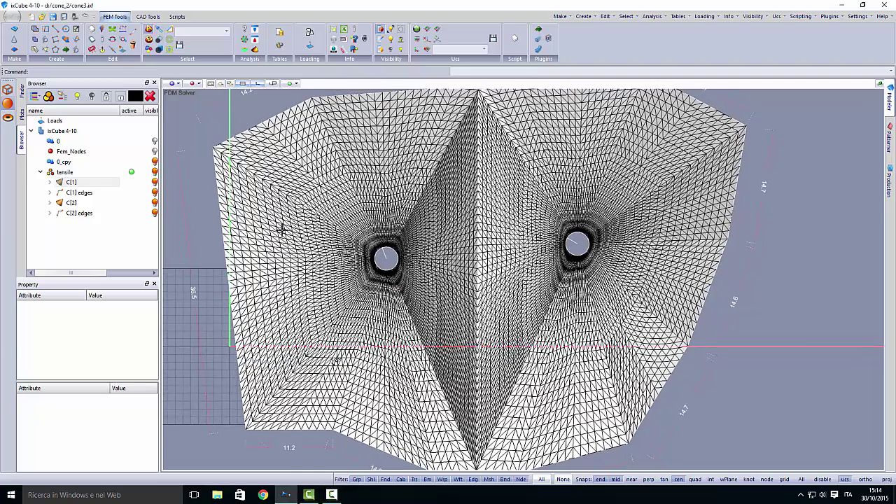
# Display the nodes of both conical surface meshes
pyautogui.click(173, 83)
pyautogui.click(190, 167)
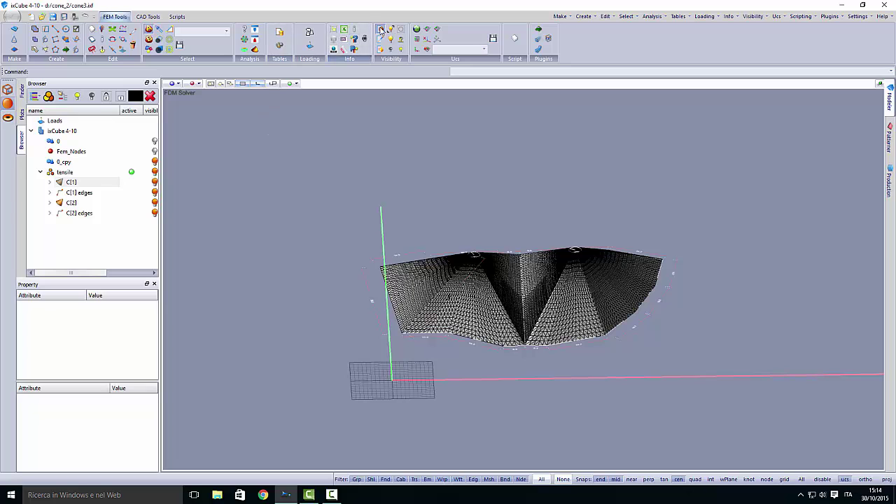
pyautogui.click(380, 30)
# In the front view, select the nodes along the top rings of both cones and set their STIFF Restraint to fixed
pyautogui.click(173, 83)
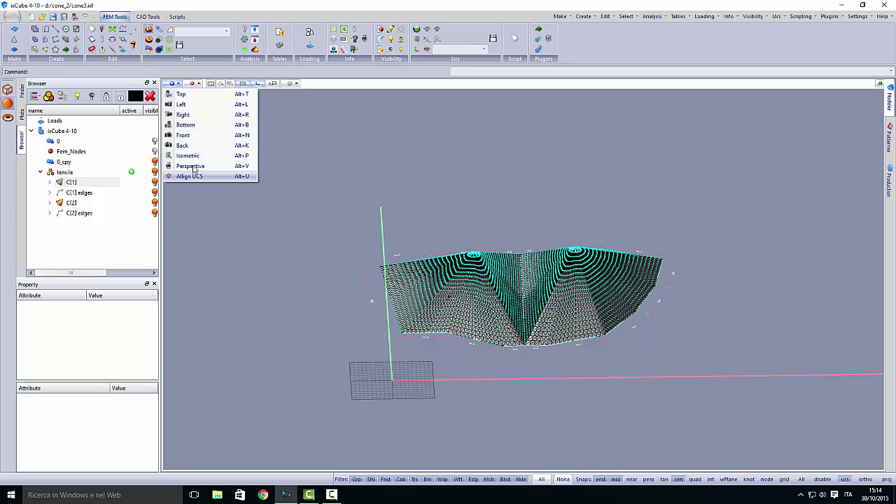
pyautogui.click(188, 135)
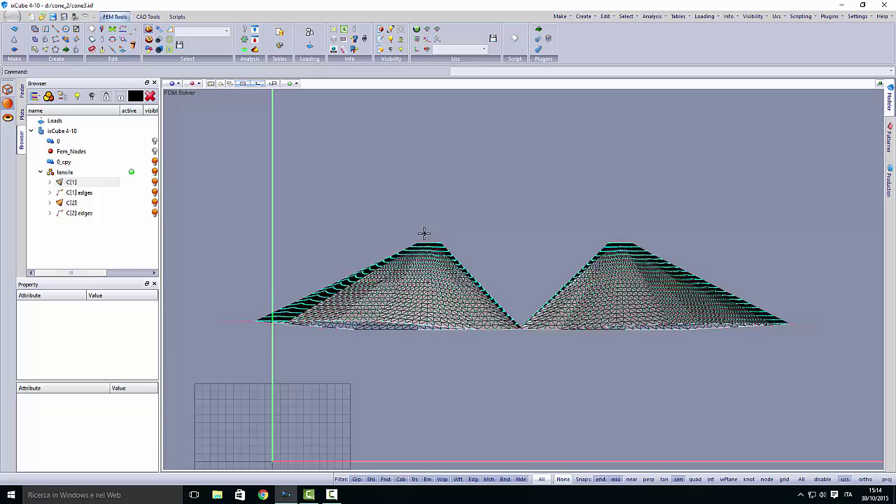
pyautogui.scroll(3, 424, 233)
pyautogui.moveTo(397, 250); pyautogui.dragTo(600, 259)
pyautogui.scroll(-2, 491, 266)
pyautogui.scroll(3, 580, 250)
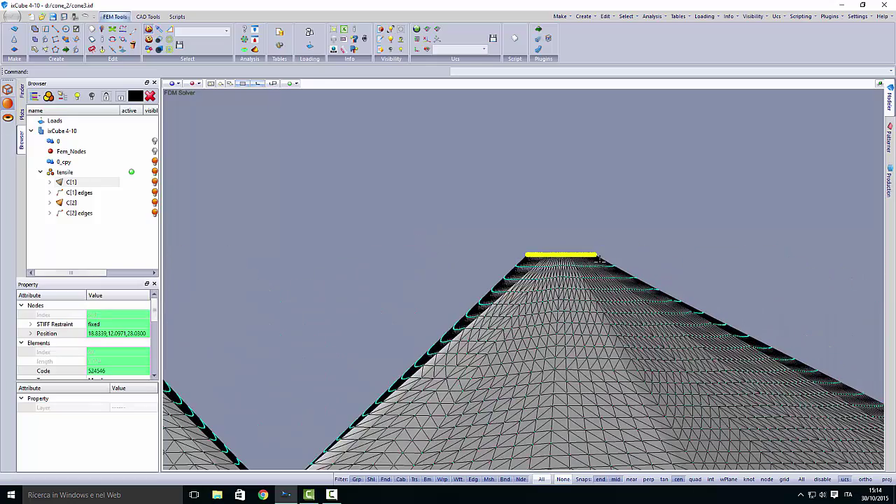
pyautogui.click(98, 325)
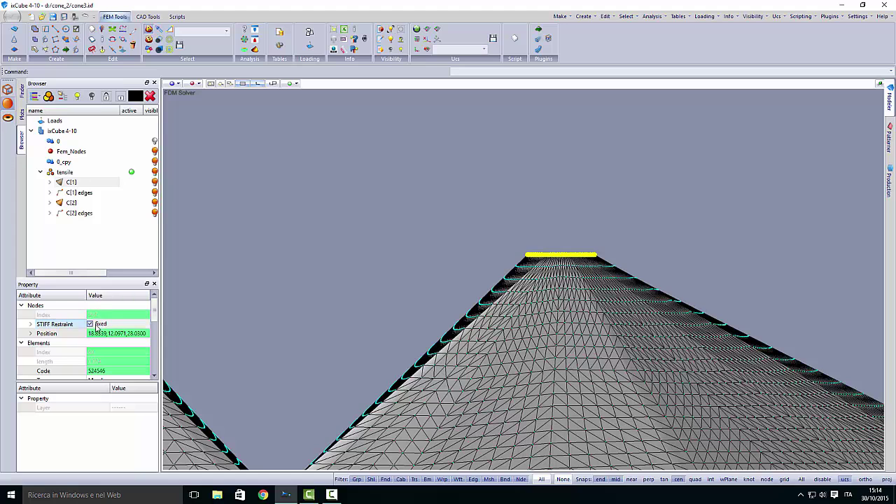
pyautogui.click(268, 244)
pyautogui.scroll(-2, 462, 248)
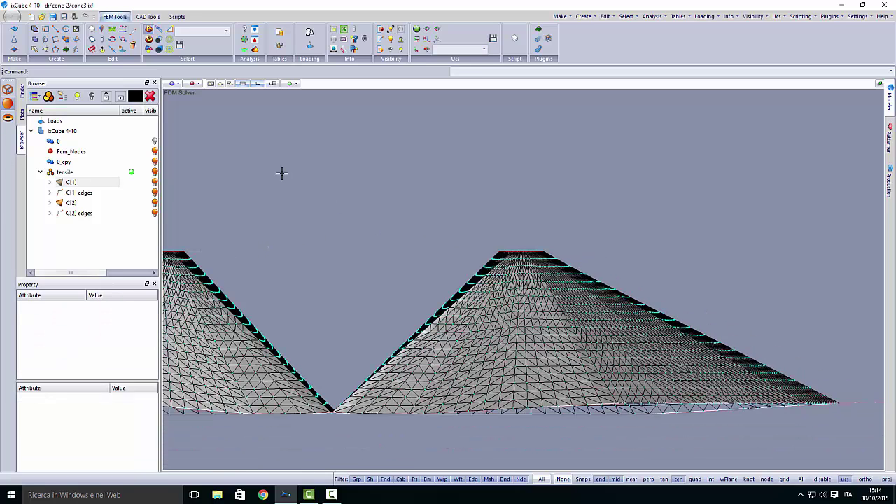
# Select the C[1] and C[2] membrane surfaces together and set their Seed to the Precontraint 702 -Ferrari fabric
pyautogui.click(173, 84)
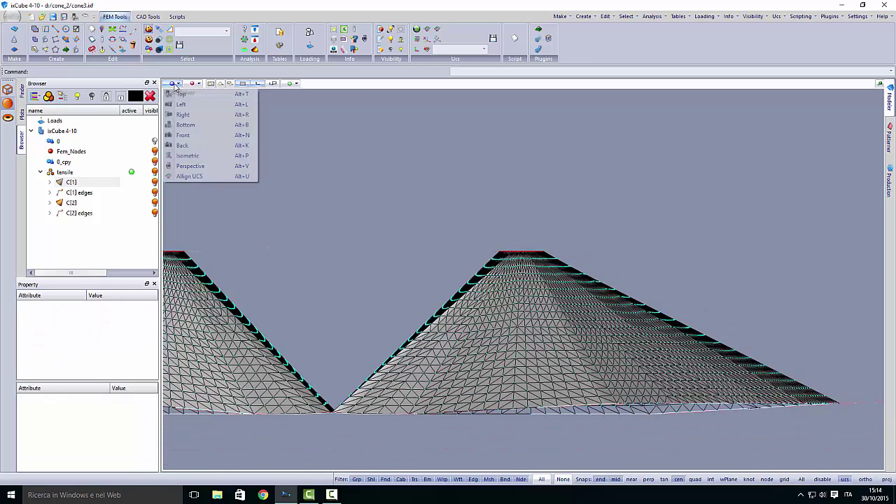
pyautogui.click(203, 163)
pyautogui.doubleClick(72, 182)
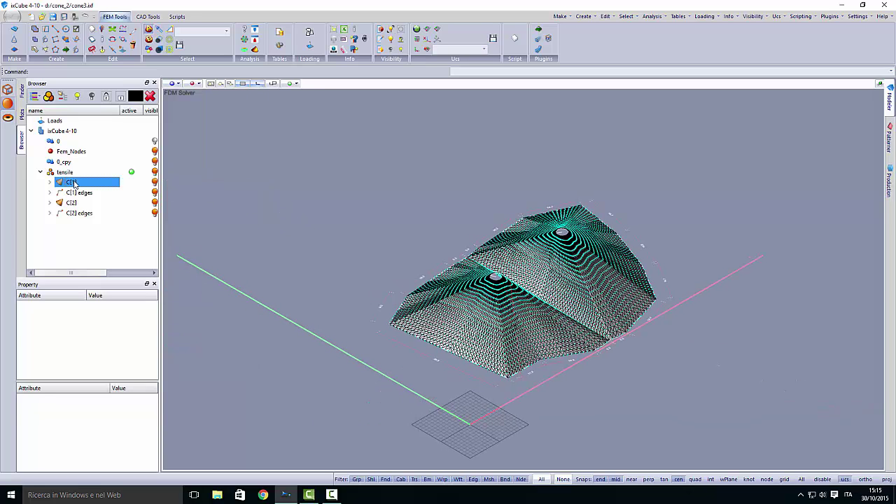
pyautogui.keyDown('ctrl'); pyautogui.click(71, 213); pyautogui.keyUp('ctrl')
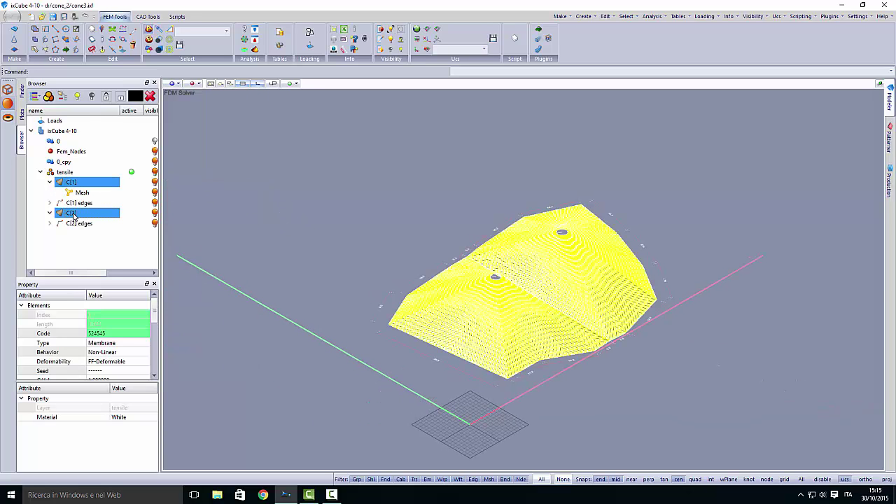
pyautogui.click(133, 371)
pyautogui.click(133, 370)
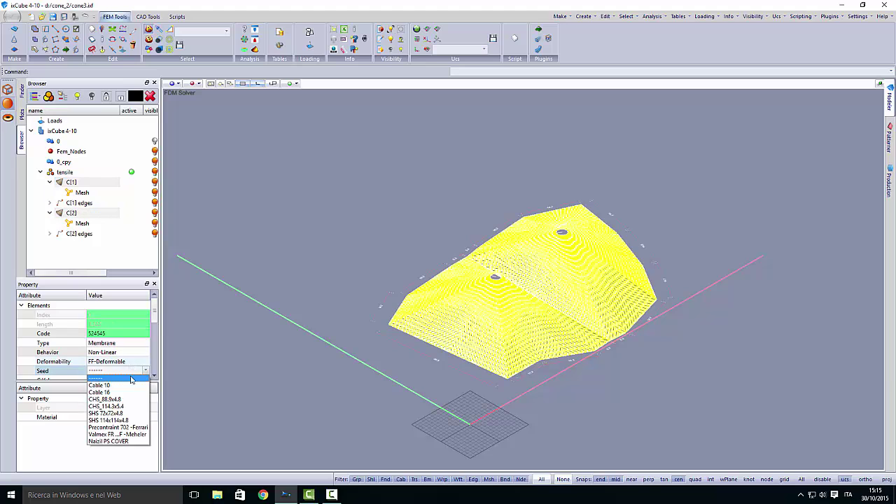
pyautogui.click(118, 427)
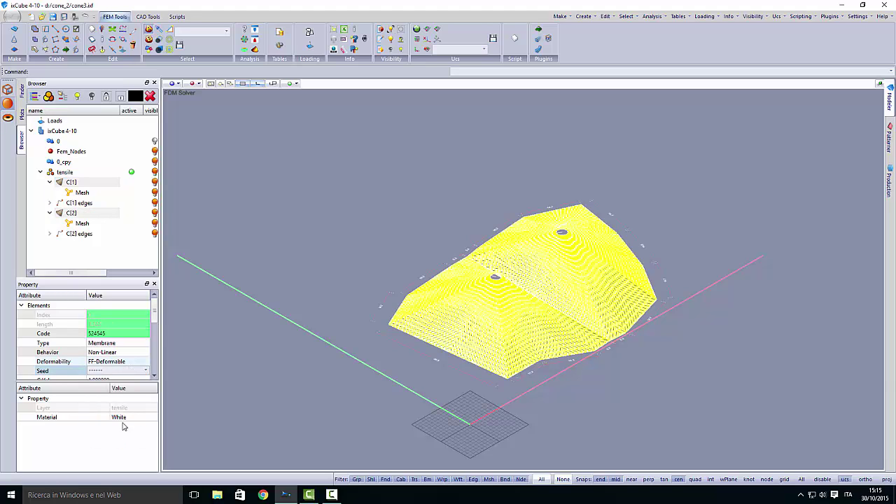
# Select the C[1] edges and C[2] edges cable groups together and set their Seed to Cable 16
pyautogui.click(79, 203)
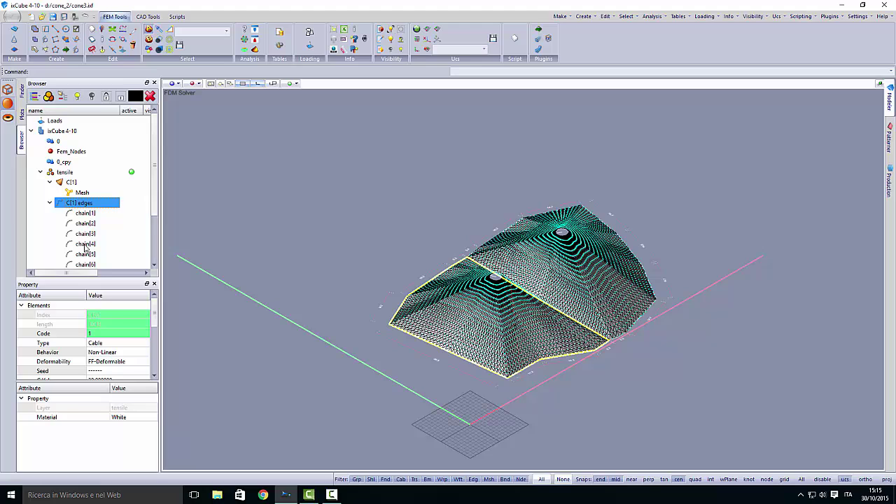
pyautogui.click(50, 203)
pyautogui.keyDown('ctrl'); pyautogui.click(77, 234); pyautogui.keyUp('ctrl')
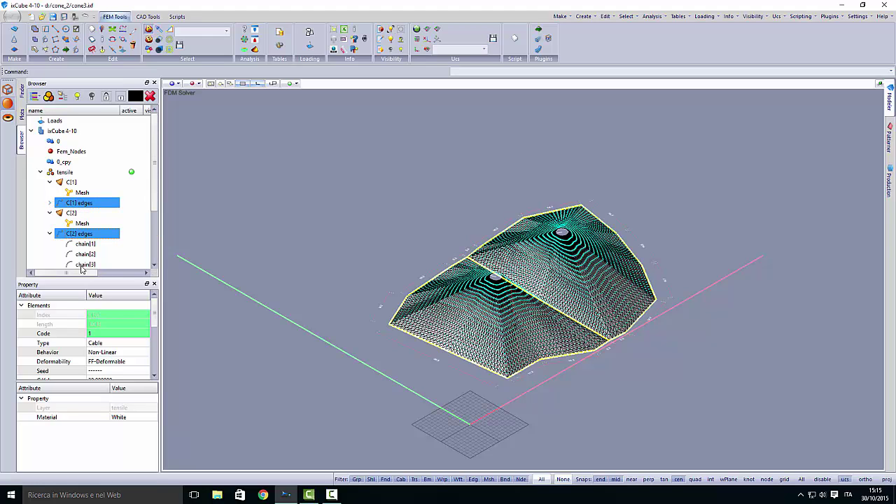
pyautogui.click(112, 371)
pyautogui.click(112, 370)
pyautogui.click(112, 394)
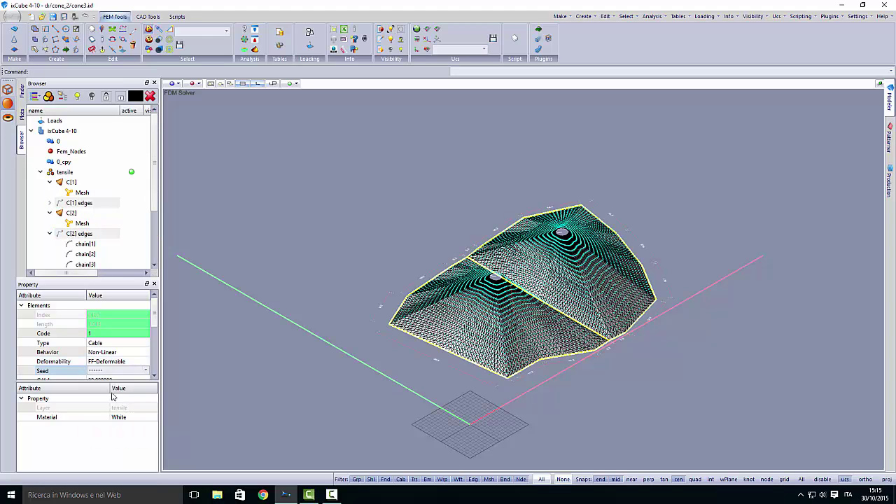
pyautogui.press('Escape')
# Save the model
pyautogui.moveTo(346, 304); pyautogui.dragTo(299, 315, button='middle')
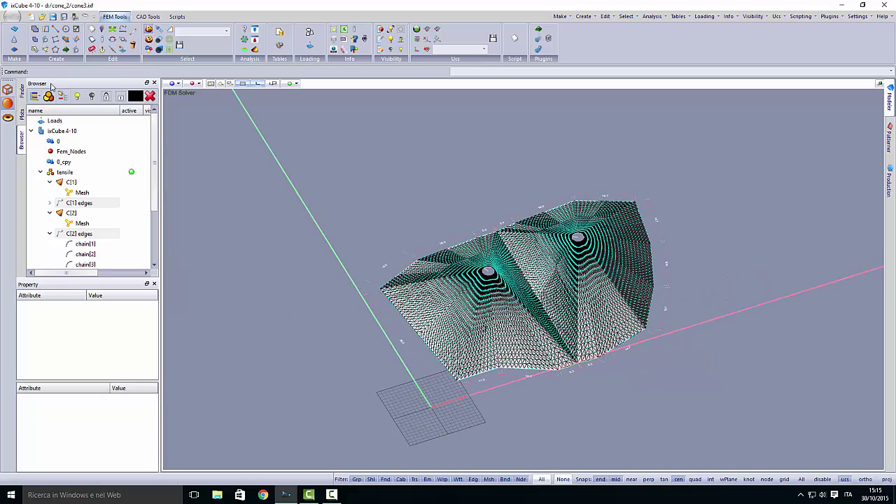
pyautogui.click(7, 16)
pyautogui.click(32, 76)
# In the top view, select the two end nodes of the seam shared by both surfaces and clear their fixed STIFF Restraint
pyautogui.moveTo(314, 244); pyautogui.dragTo(198, 148, button='middle')
pyautogui.click(173, 84)
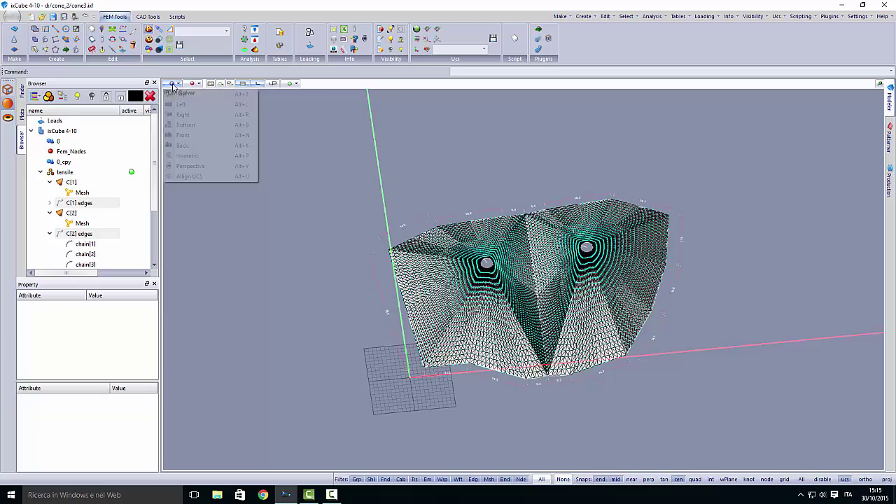
pyautogui.click(175, 93)
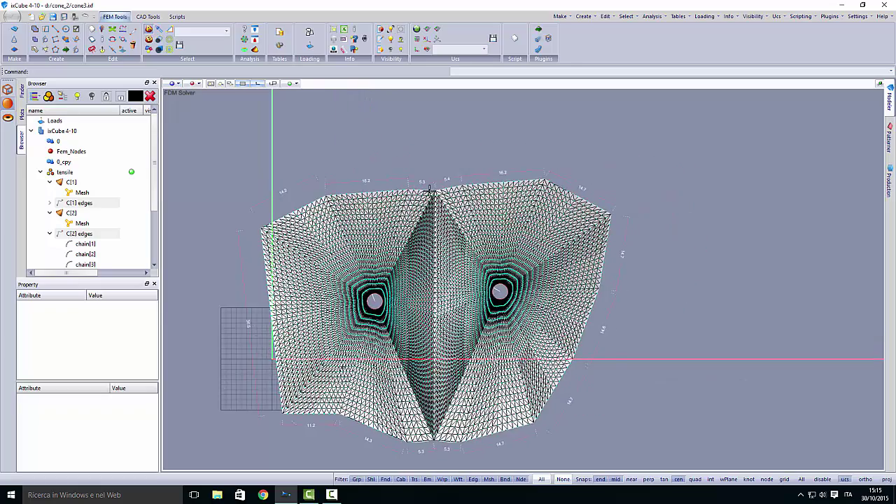
pyautogui.scroll(6, 430, 189)
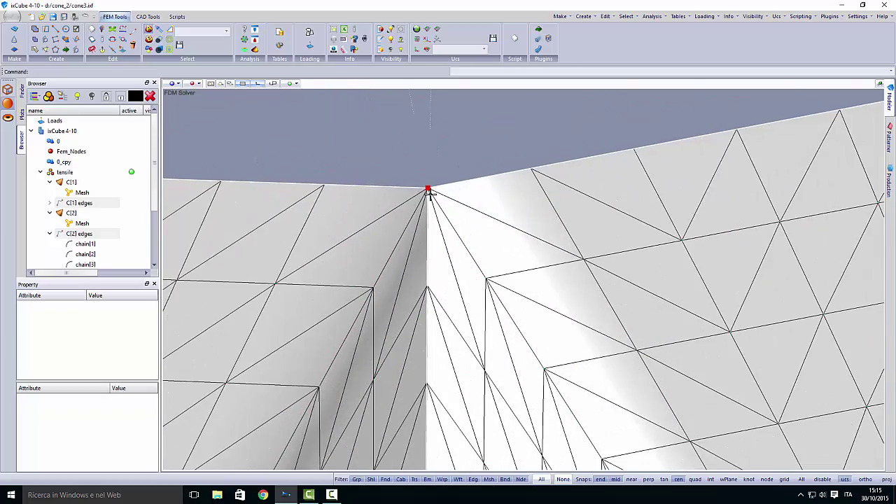
pyautogui.click(427, 188)
pyautogui.scroll(-5, 426, 186)
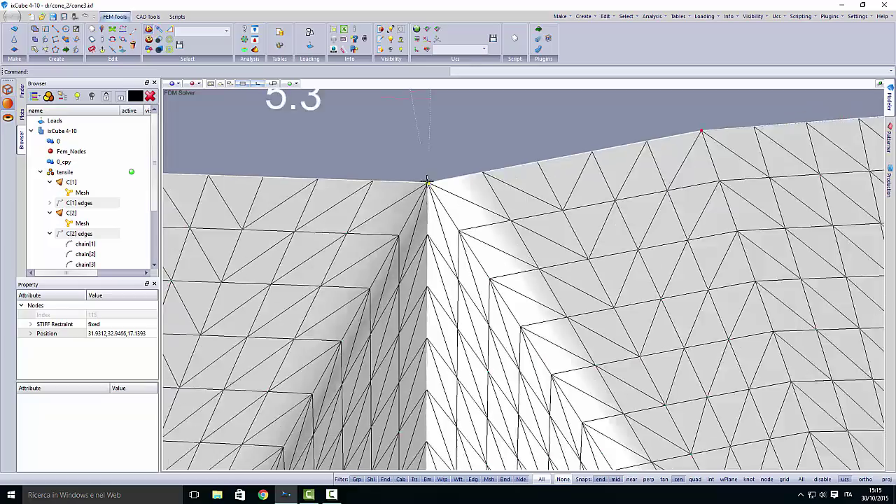
pyautogui.scroll(-3, 435, 231)
pyautogui.moveTo(429, 350); pyautogui.dragTo(436, 147, button='middle')
pyautogui.scroll(8, 436, 350)
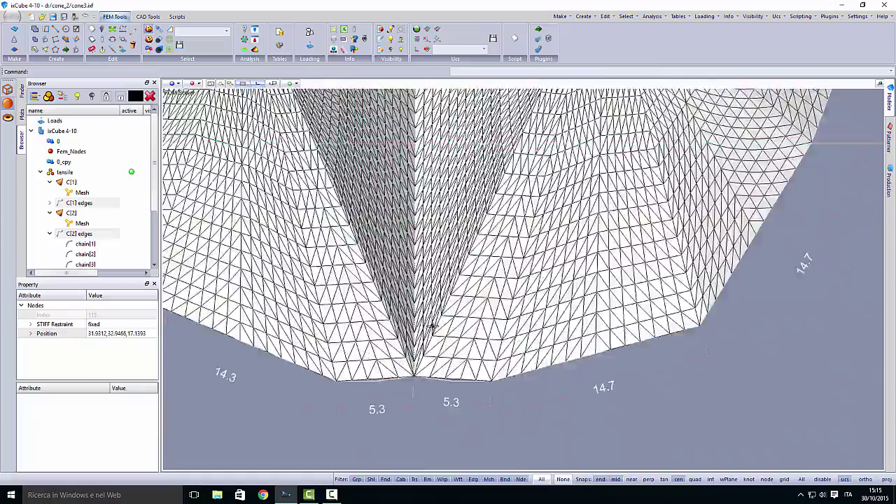
pyautogui.moveTo(403, 378); pyautogui.dragTo(410, 352, button='middle')
pyautogui.scroll(3, 411, 347)
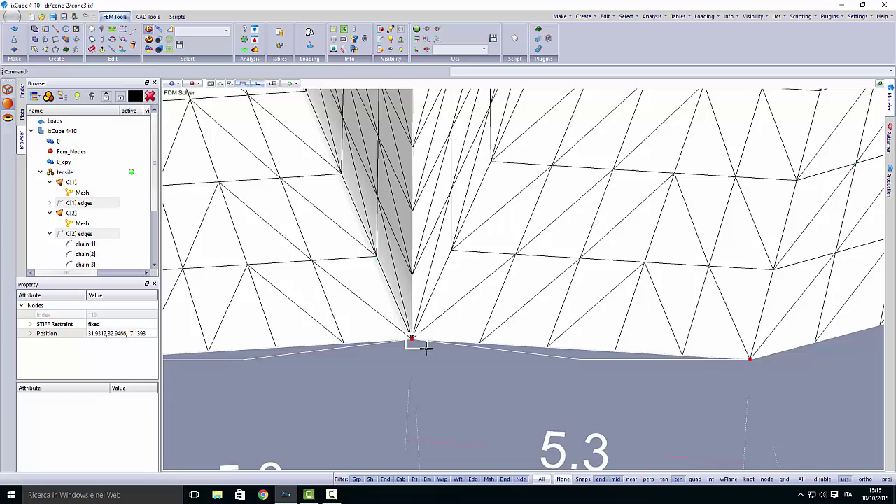
pyautogui.click(412, 340)
pyautogui.click(97, 327)
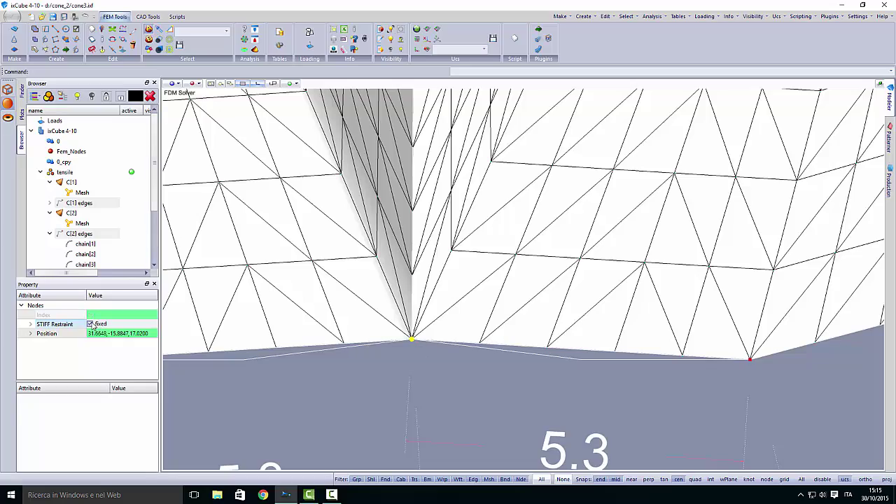
pyautogui.click(91, 325)
pyautogui.press('Escape')
# Save the model again and run the FDM form-finding analysis on the two surfaces
pyautogui.scroll(-5, 418, 340)
pyautogui.moveTo(422, 347); pyautogui.dragTo(476, 384, button='middle')
pyautogui.scroll(-3, 462, 378)
pyautogui.scroll(-5, 476, 378)
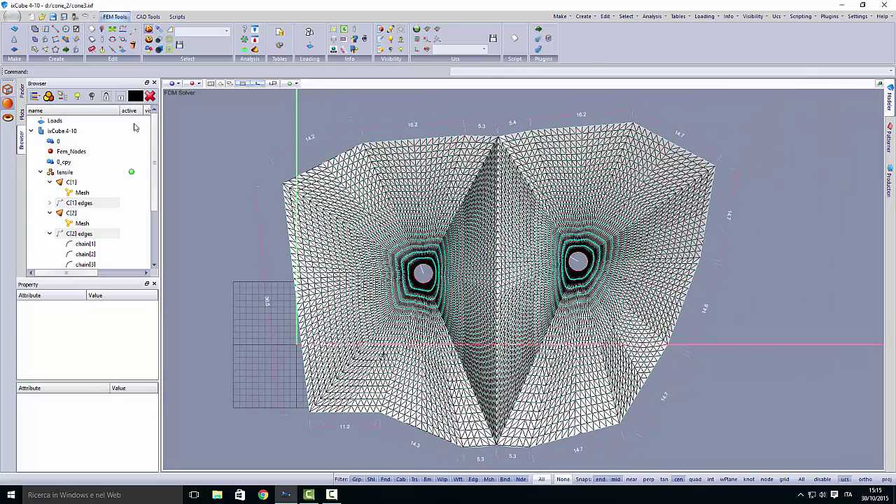
pyautogui.click(13, 15)
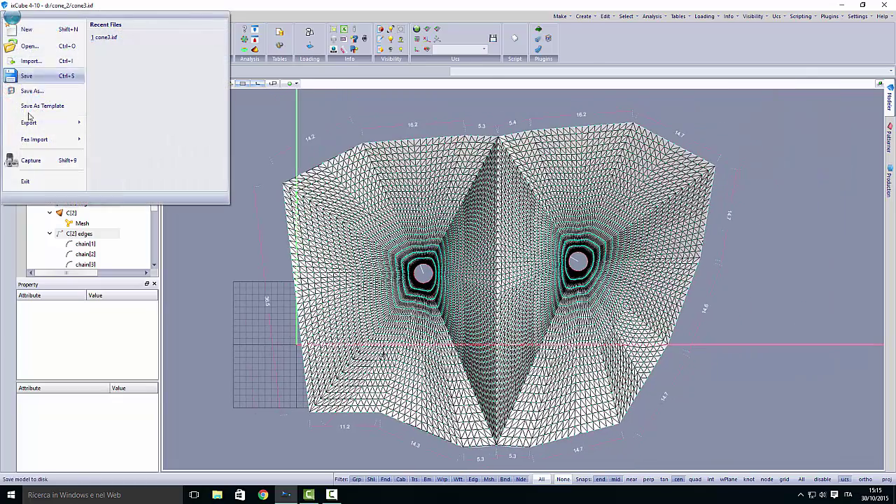
pyautogui.click(30, 78)
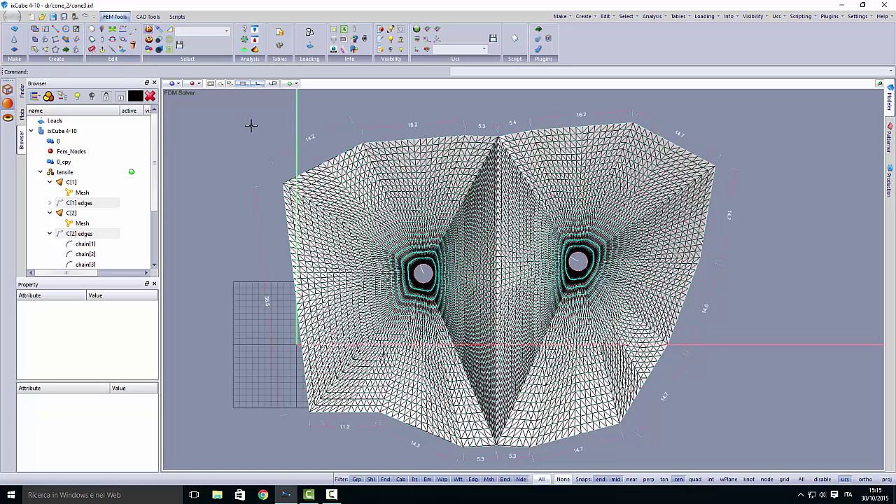
pyautogui.click(246, 40)
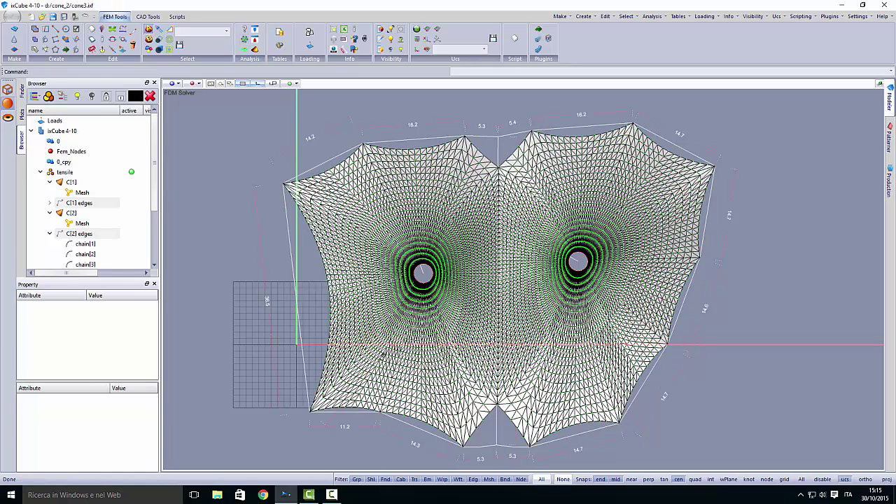
# Inspect the form-found membrane in a 3D view and hide its mesh nodes
pyautogui.click(173, 83)
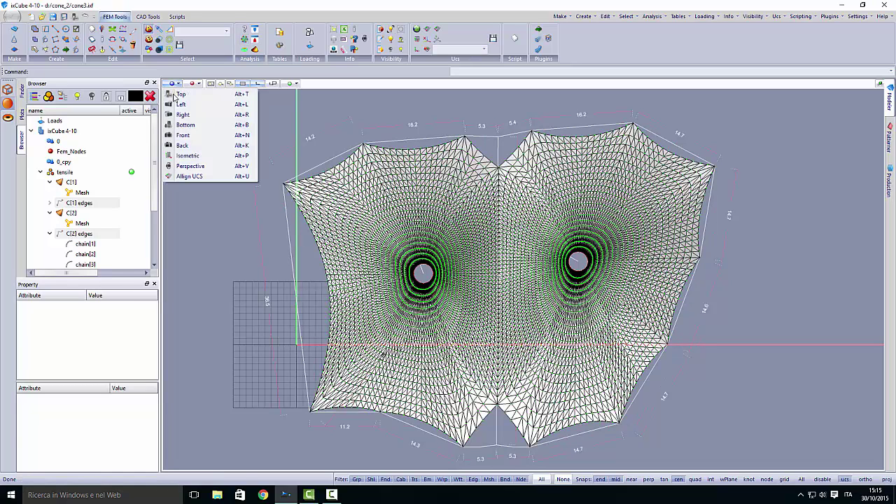
pyautogui.click(187, 156)
pyautogui.moveTo(509, 346); pyautogui.dragTo(471, 351, button='middle')
pyautogui.scroll(4, 534, 305)
pyautogui.scroll(2, 533, 305)
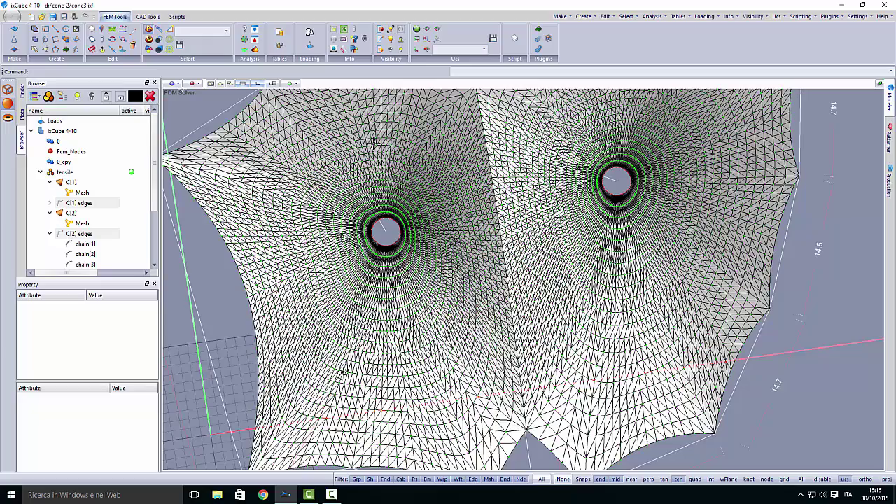
pyautogui.click(380, 30)
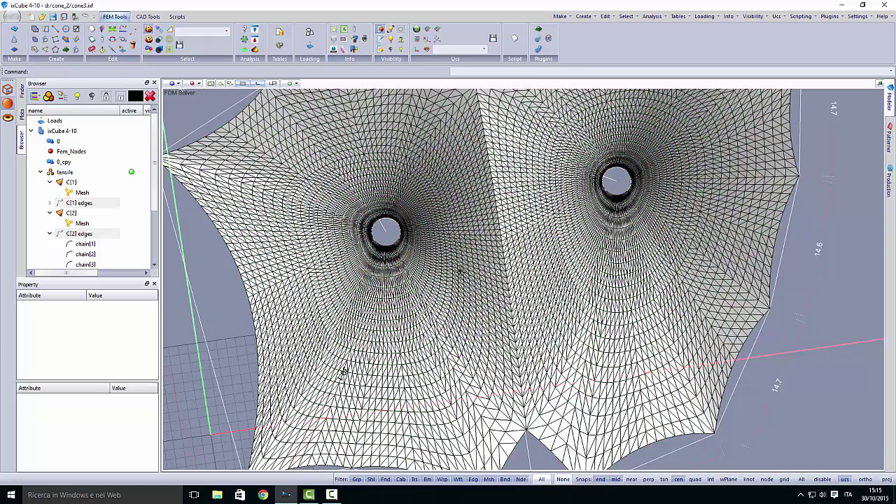
pyautogui.scroll(2, 436, 297)
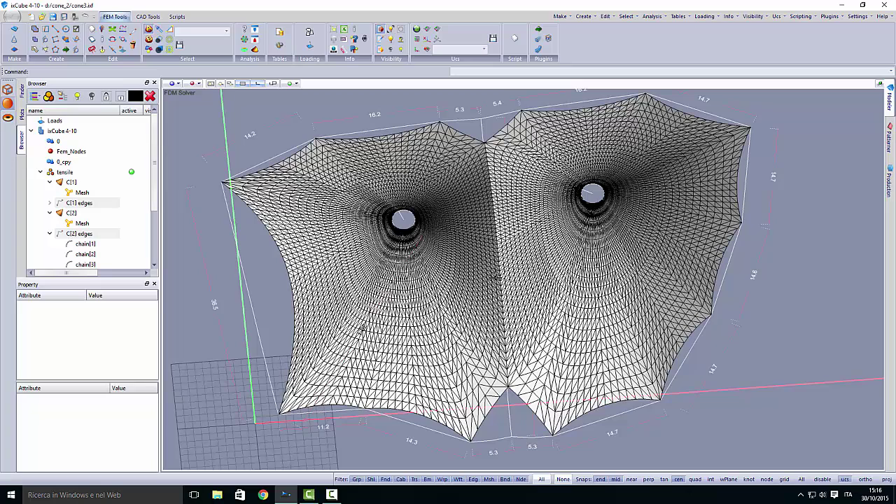
# Set the C Value of the ring elements in surfaces C[1] and C[2] to 3 and rerun the FDM form-finding
pyautogui.click(74, 183)
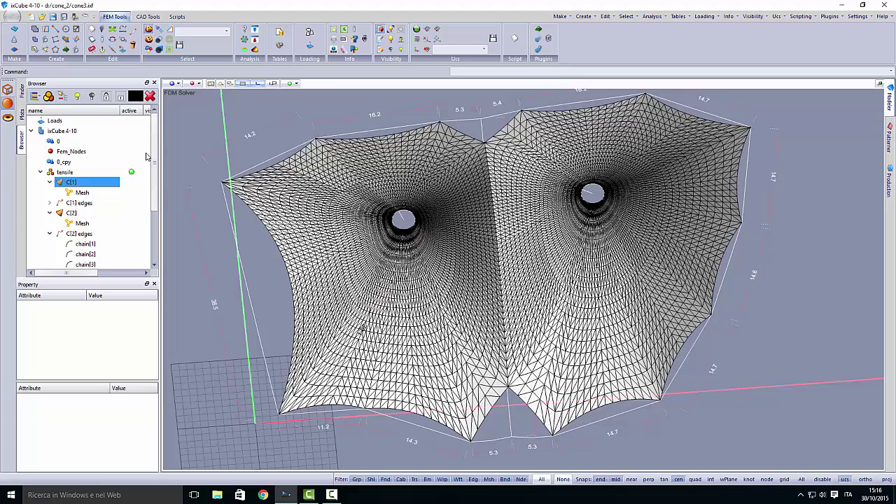
pyautogui.click(170, 49)
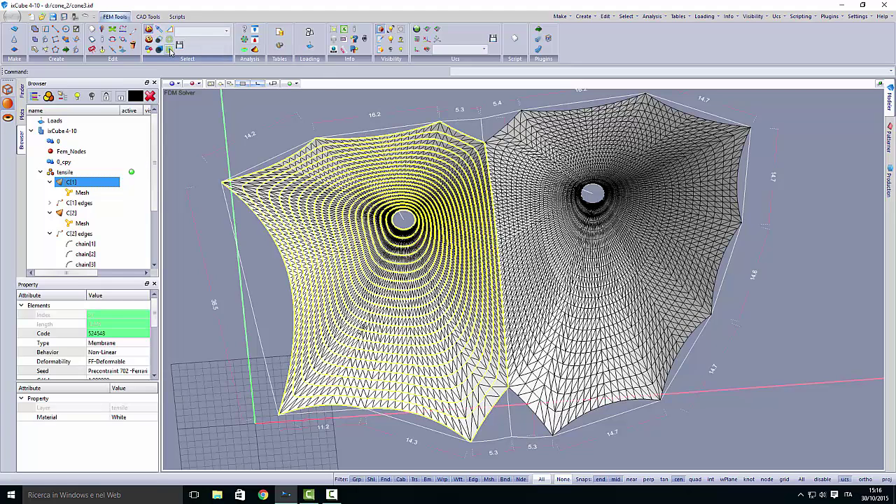
pyautogui.click(72, 212)
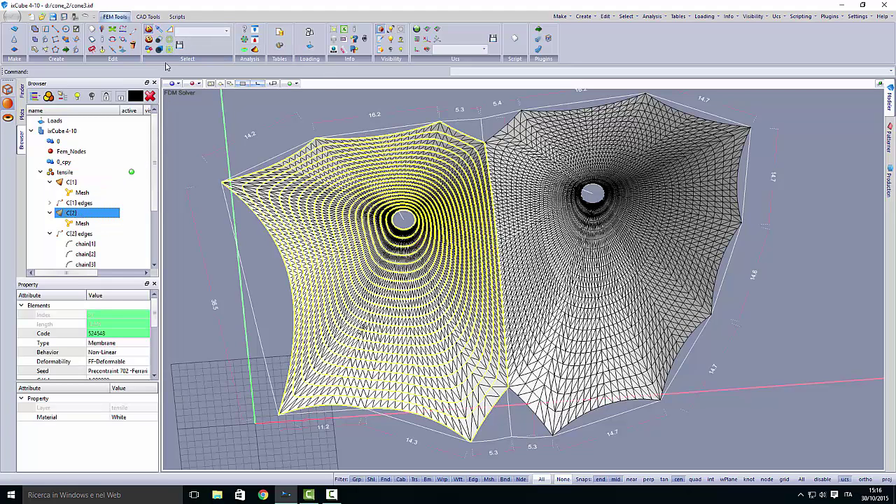
pyautogui.click(169, 51)
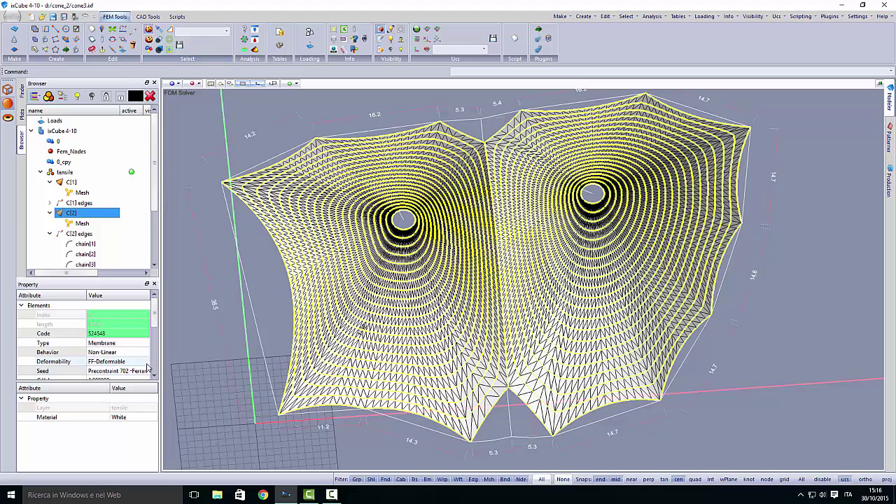
pyautogui.scroll(-1, 155, 336)
pyautogui.scroll(-1, 155, 336)
pyautogui.click(121, 324)
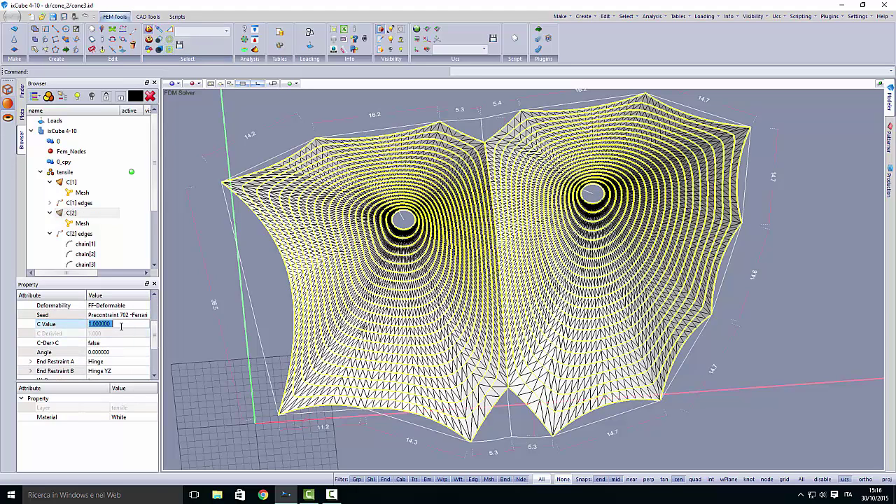
pyautogui.write('3')
pyautogui.press('Return')
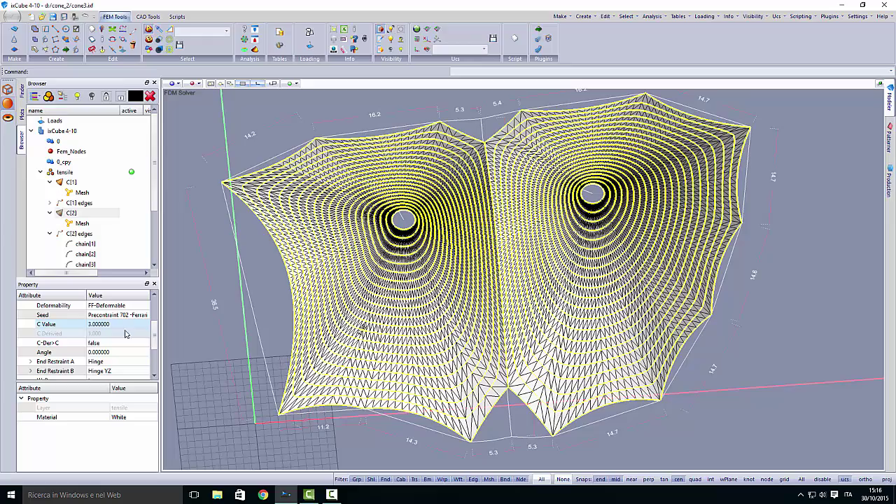
pyautogui.click(245, 40)
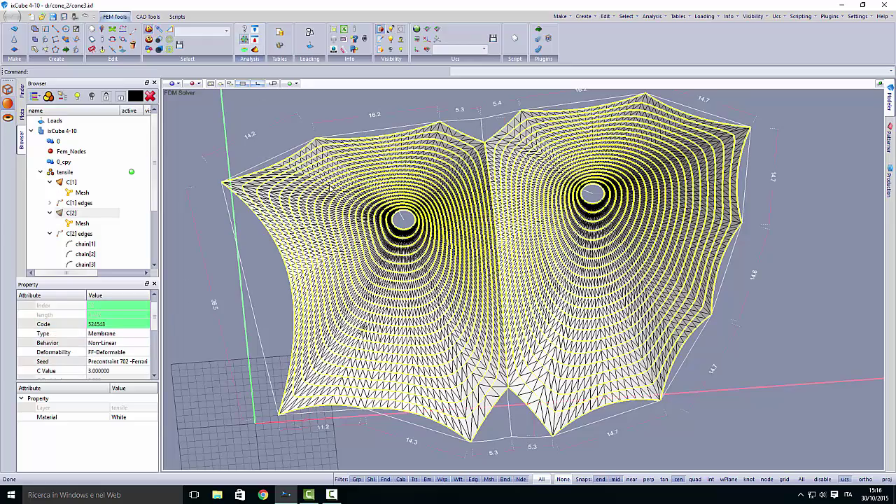
pyautogui.moveTo(359, 300); pyautogui.dragTo(399, 268, button='middle')
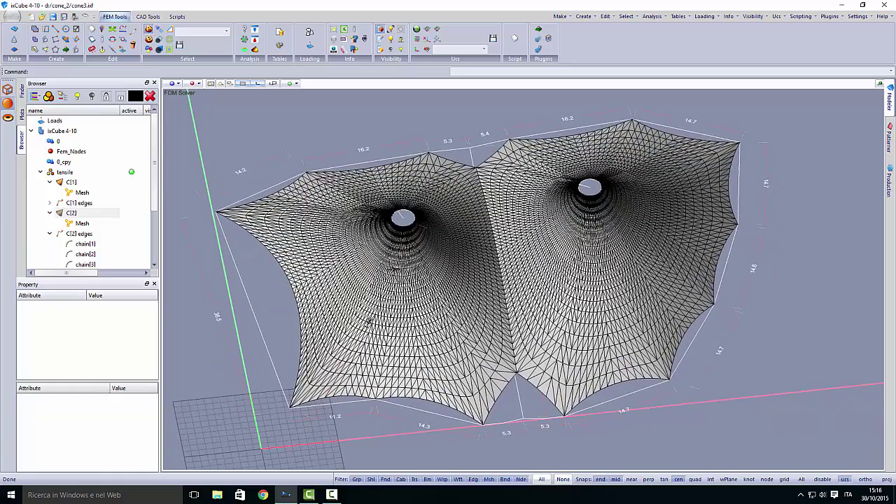
# Set the C Value of edge cable chain[1] under C[1] edges to 100 and rerun the FDM form-finding
pyautogui.click(86, 243)
pyautogui.click(92, 236)
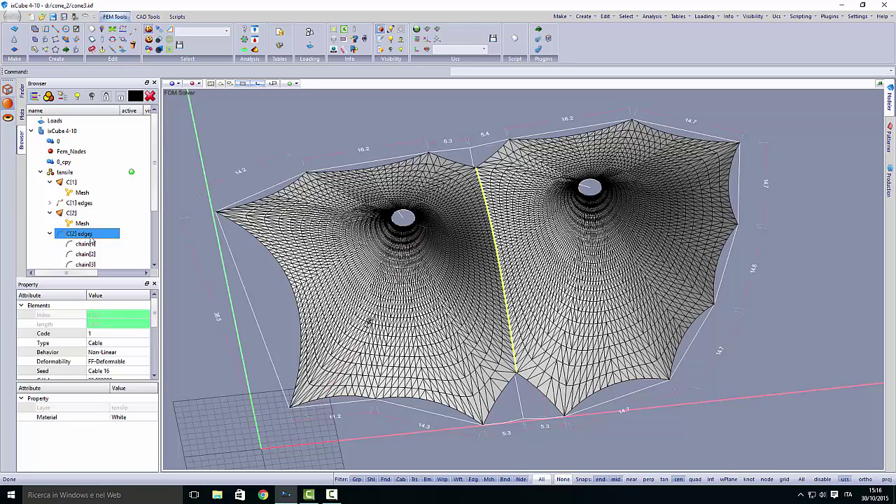
pyautogui.scroll(-2, 108, 210)
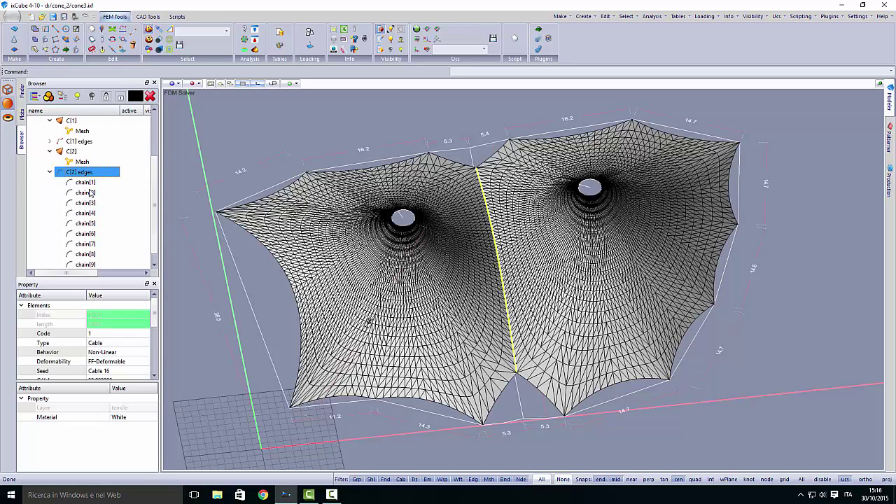
pyautogui.scroll(2, 91, 192)
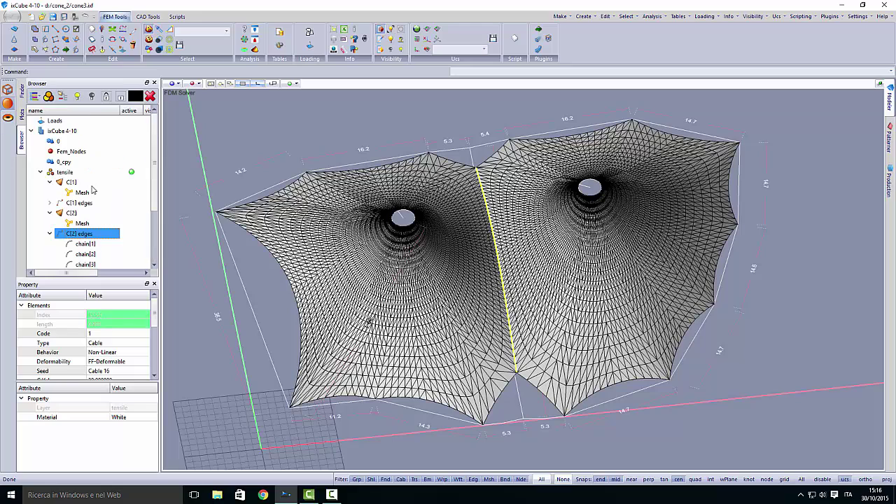
pyautogui.click(53, 203)
pyautogui.click(80, 213)
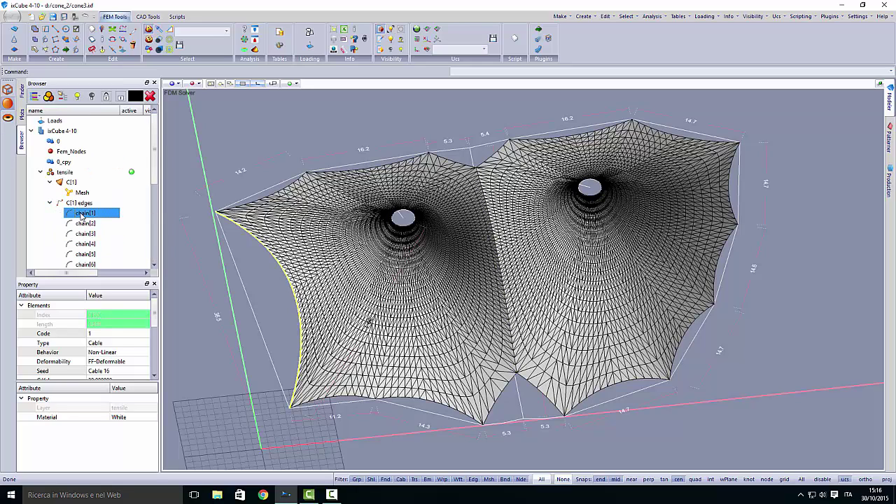
pyautogui.scroll(-2, 133, 368)
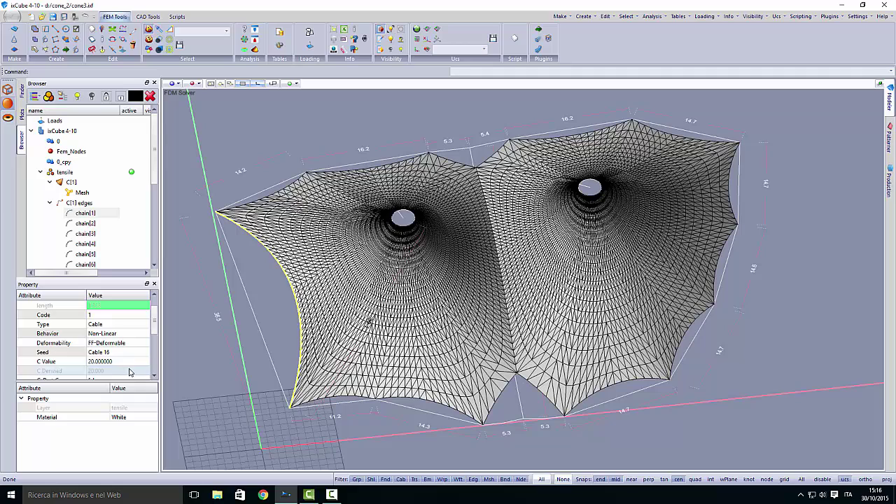
pyautogui.click(124, 362)
pyautogui.write('100')
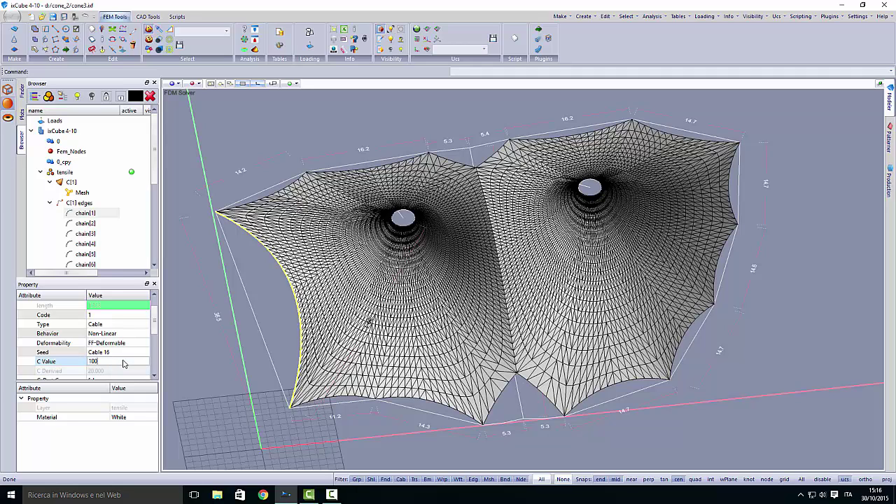
pyautogui.click(123, 353)
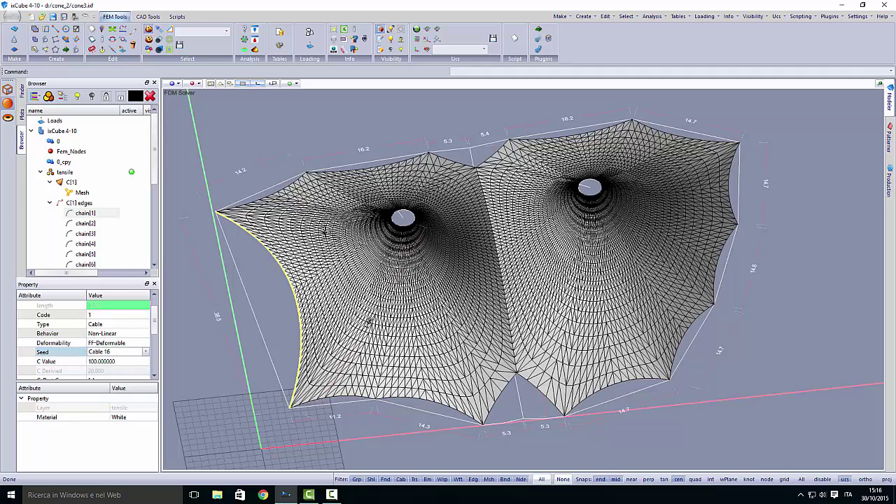
pyautogui.click(252, 40)
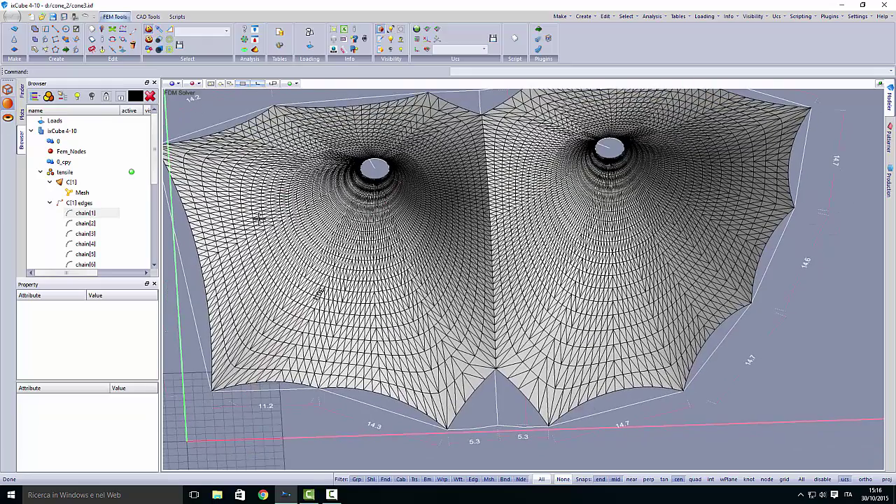
# Go through the C[1] edge chains to find the shared seam cable, chain[5], and delete it
pyautogui.click(88, 216)
pyautogui.scroll(-2, 90, 219)
pyautogui.click(84, 224)
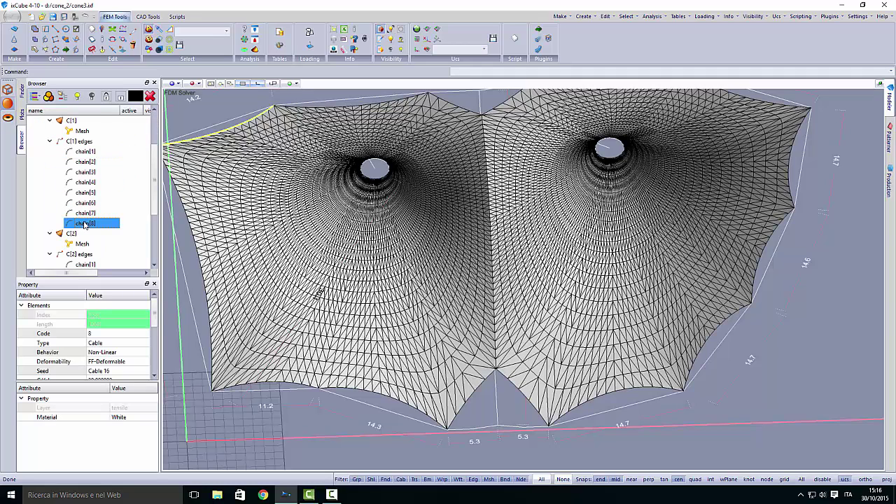
pyautogui.click(87, 213)
pyautogui.click(88, 203)
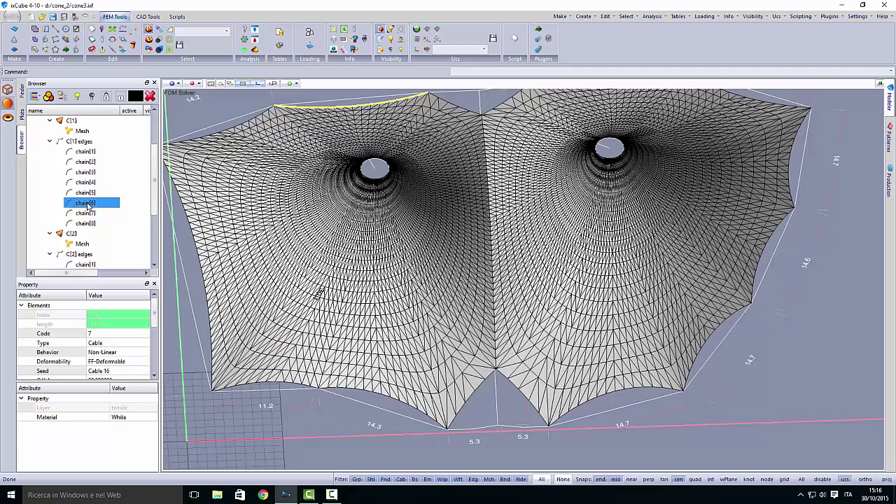
pyautogui.click(87, 192)
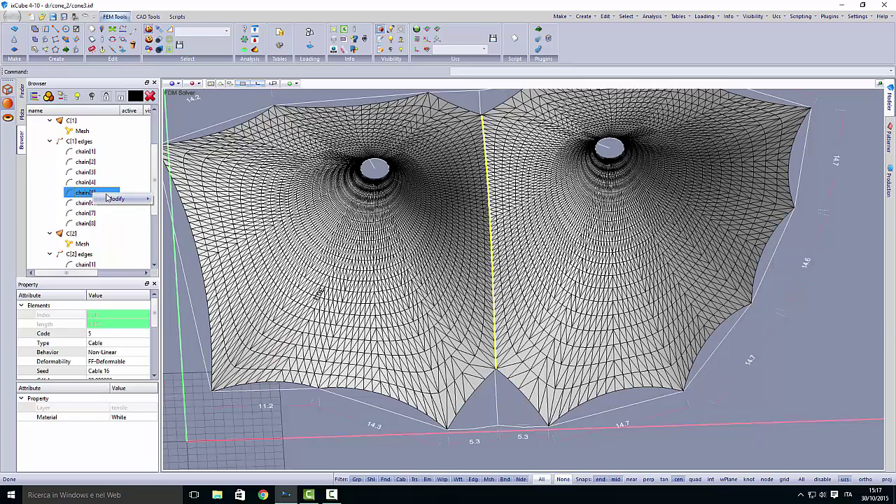
pyautogui.rightClick(119, 194)
pyautogui.click(164, 199)
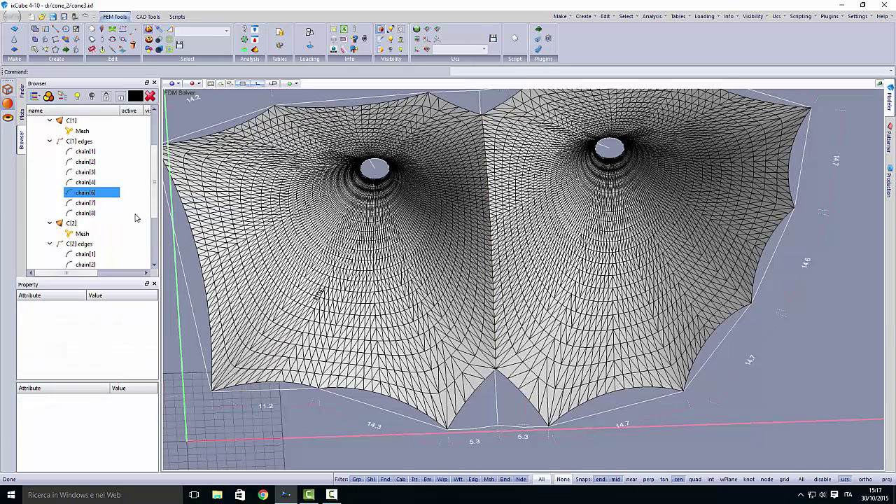
# Rename chain[4] under C[1] edges, the short cable at the lower end of the seam, as b[4]
pyautogui.click(85, 202)
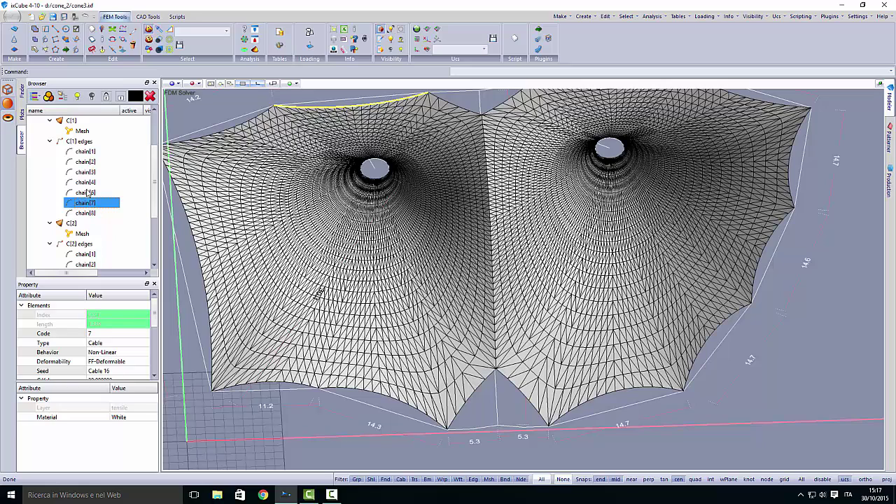
pyautogui.click(86, 183)
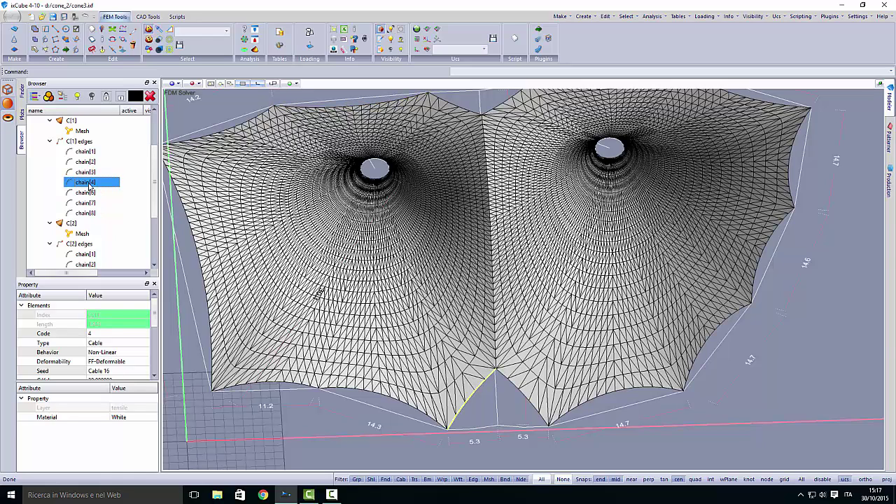
pyautogui.click(91, 184)
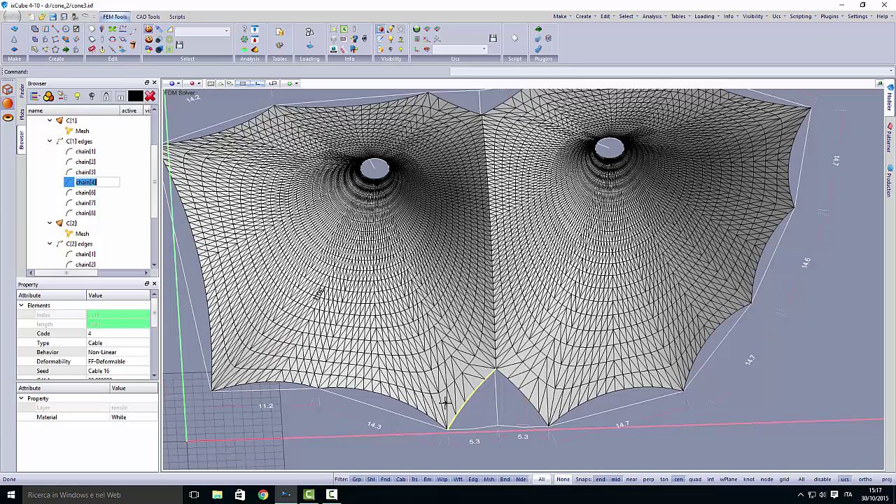
pyautogui.write('b')
pyautogui.click(93, 193)
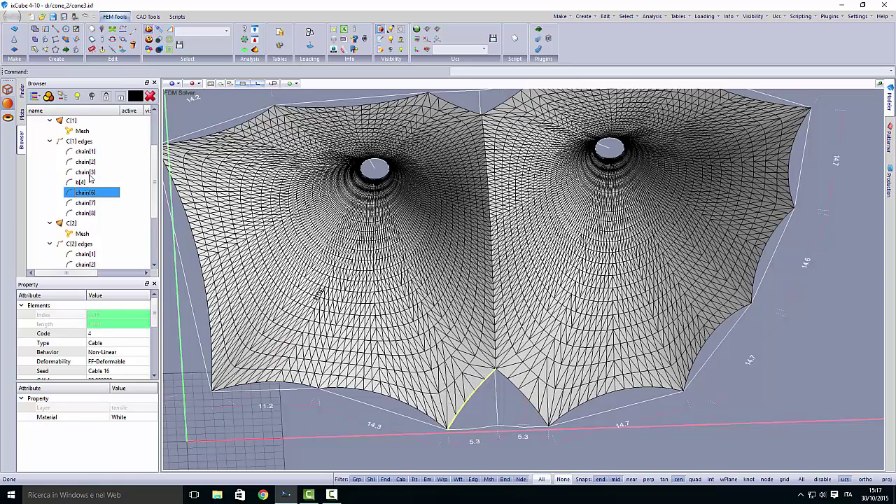
# Rename chain[6] under C[1] edges, the short cable at the upper end of the seam, as t[6] and clear the selection
pyautogui.click(87, 172)
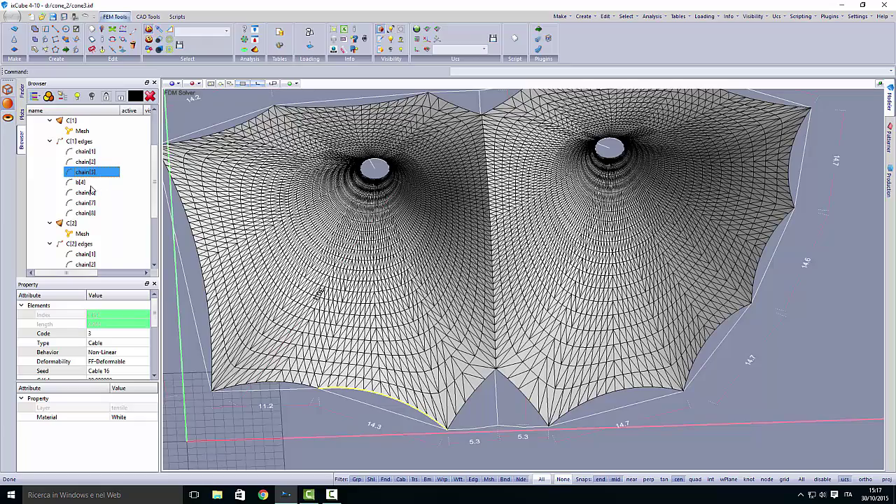
pyautogui.click(91, 192)
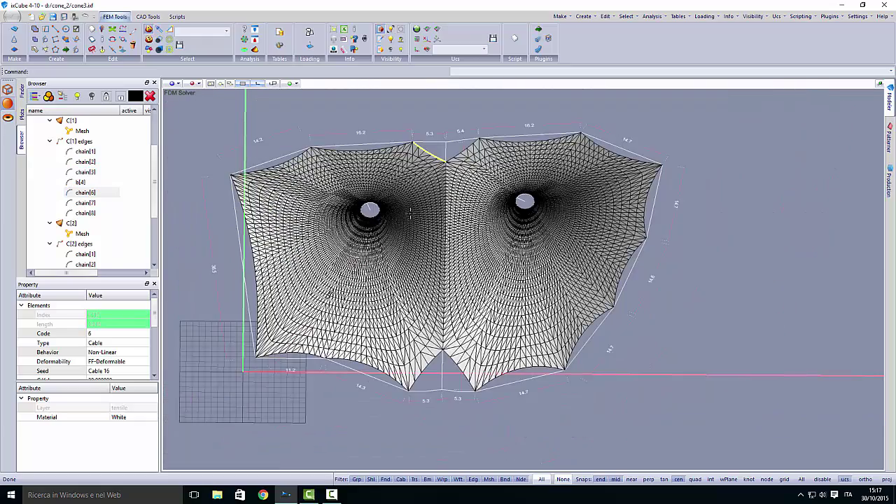
pyautogui.scroll(2, 427, 139)
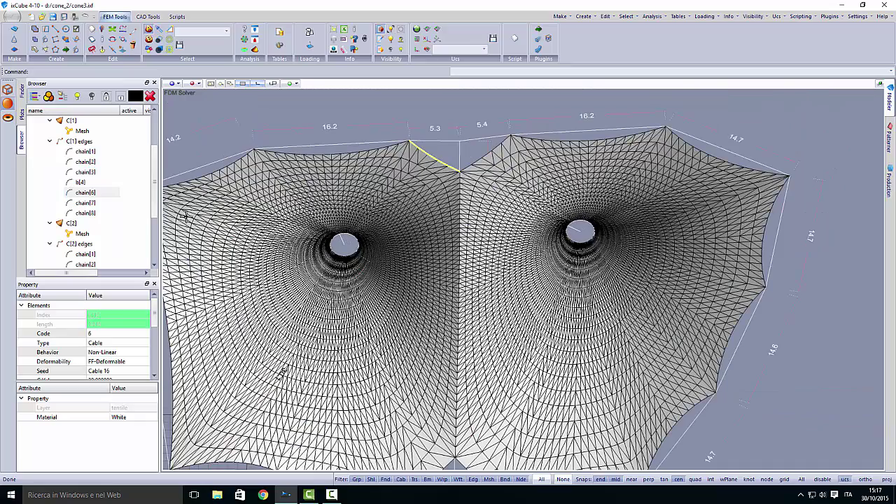
pyautogui.click(85, 193)
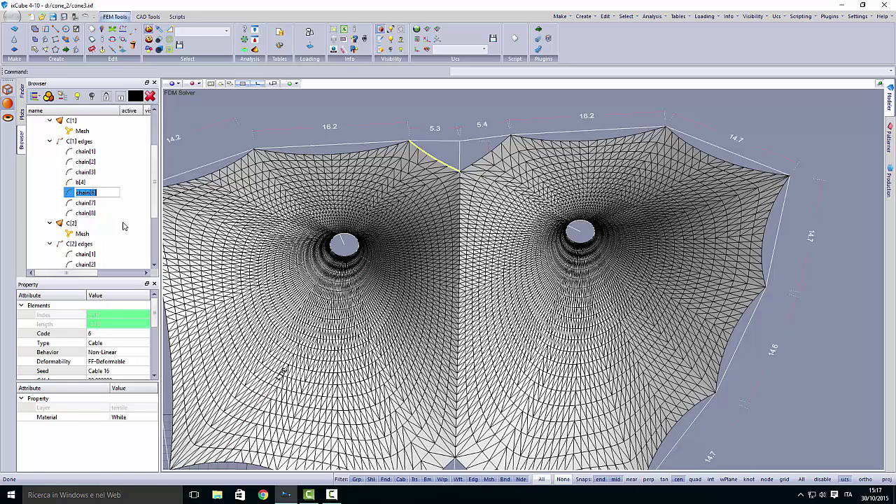
pyautogui.write('t')
pyautogui.click(91, 203)
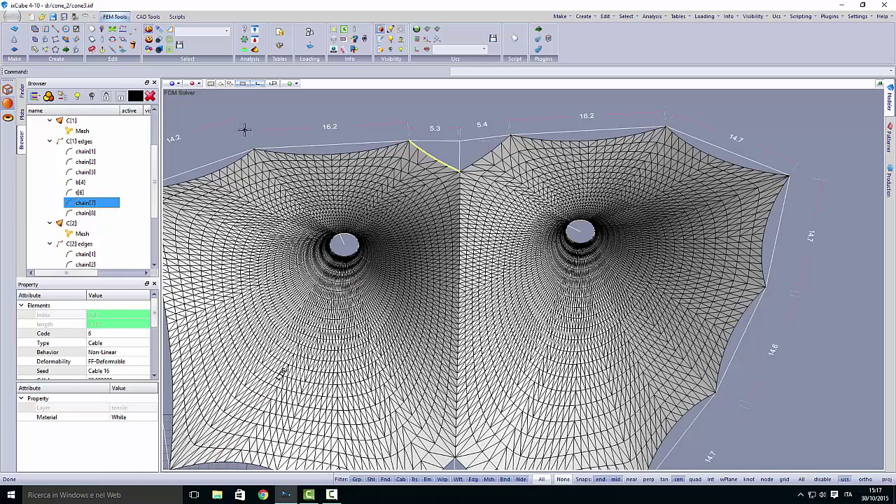
pyautogui.click(314, 135)
# Rename chain[2] under C[2] edges, the short cable at the lower end of the seam, as b[2]
pyautogui.click(155, 250)
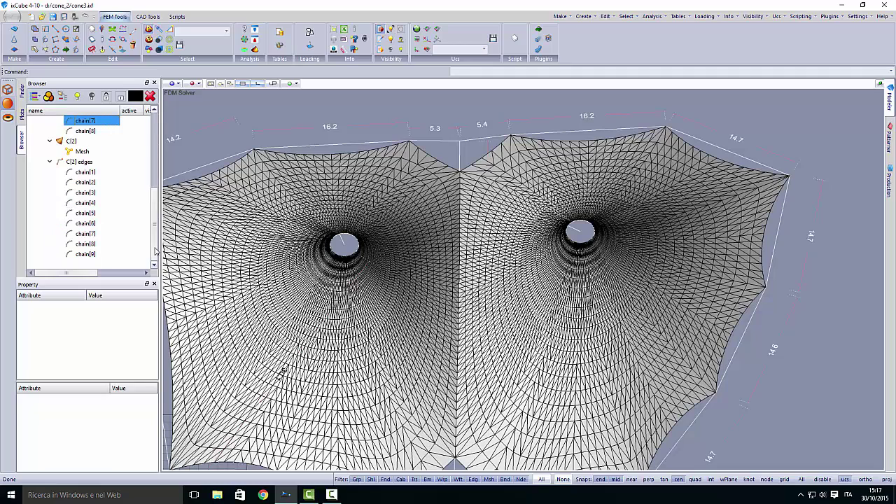
pyautogui.click(86, 172)
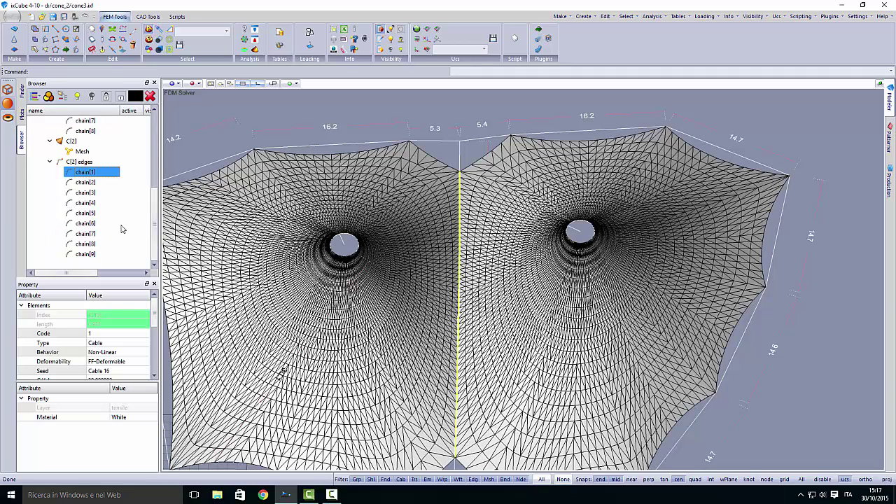
pyautogui.click(85, 182)
pyautogui.scroll(-3, 399, 361)
pyautogui.scroll(5, 434, 402)
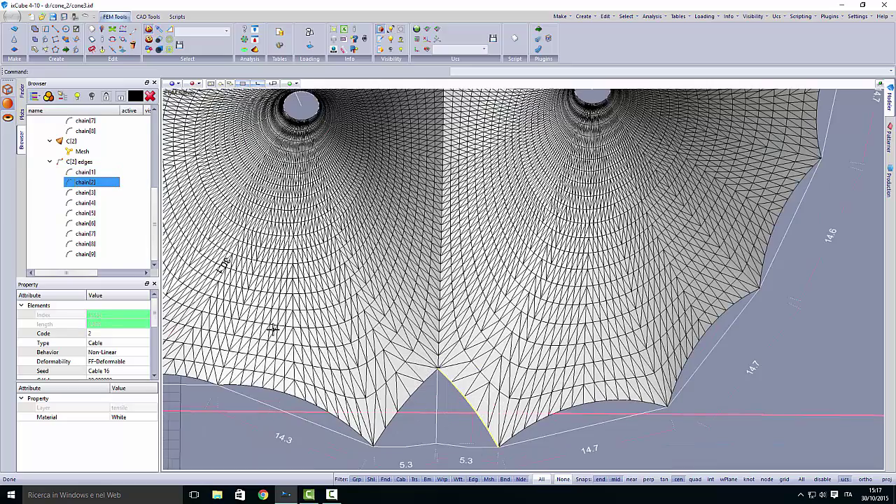
pyautogui.click(89, 185)
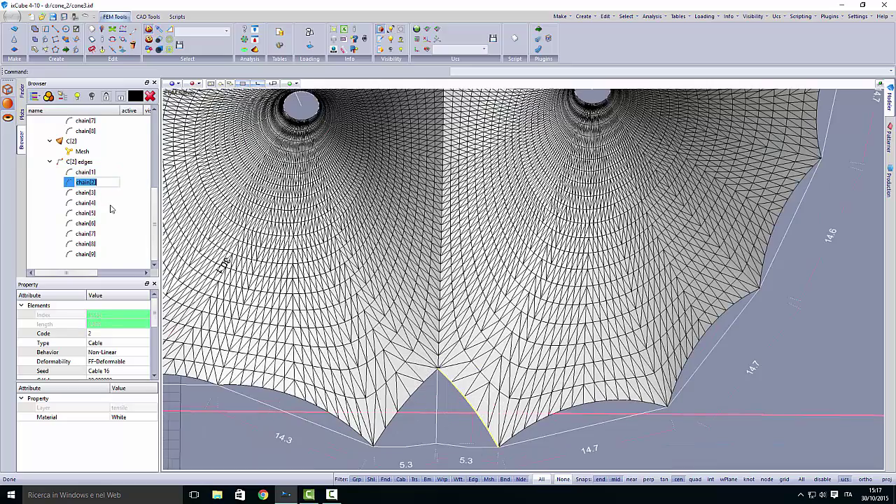
pyautogui.write('b[2]')
pyautogui.click(96, 193)
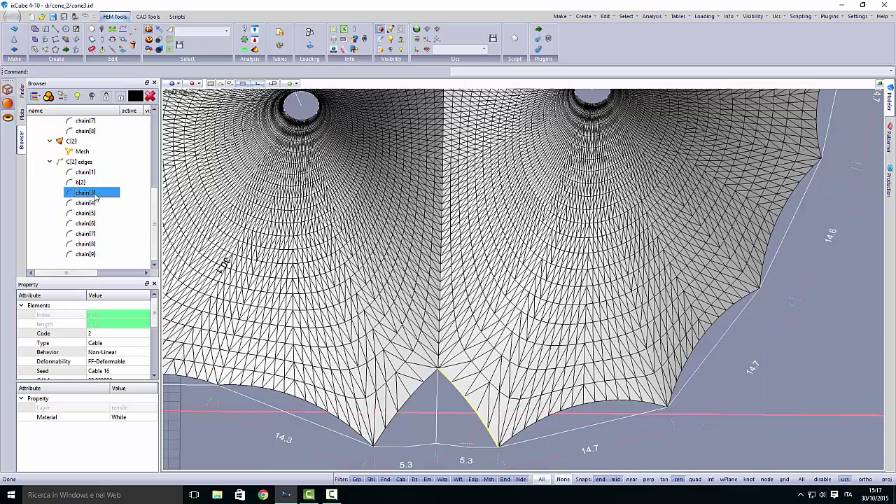
# Rename chain[9] under C[2] edges, the short cable at the upper end of the seam, as t[9] and clear the selection
pyautogui.click(90, 254)
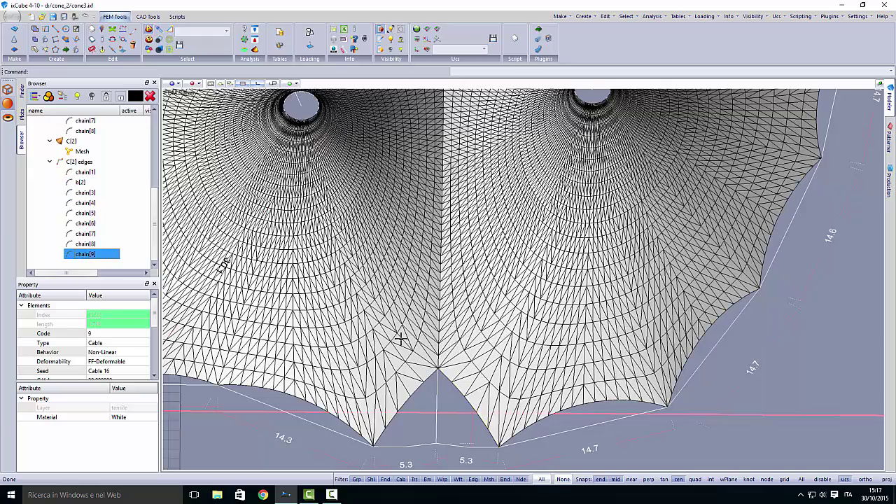
pyautogui.scroll(-3, 400, 339)
pyautogui.scroll(2, 448, 150)
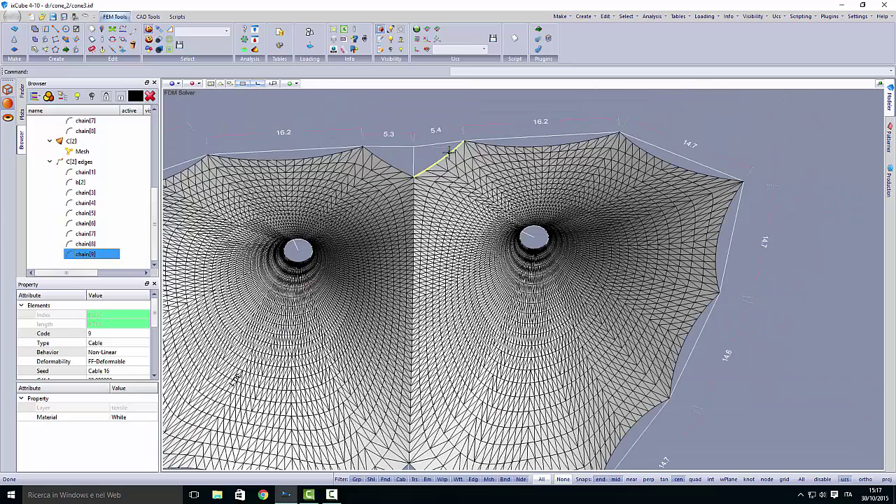
pyautogui.click(84, 255)
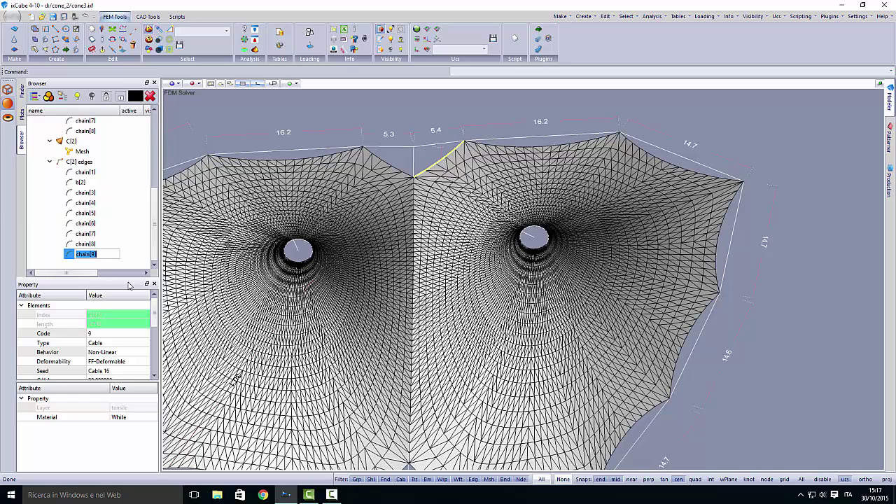
pyautogui.write('t')
pyautogui.click(95, 245)
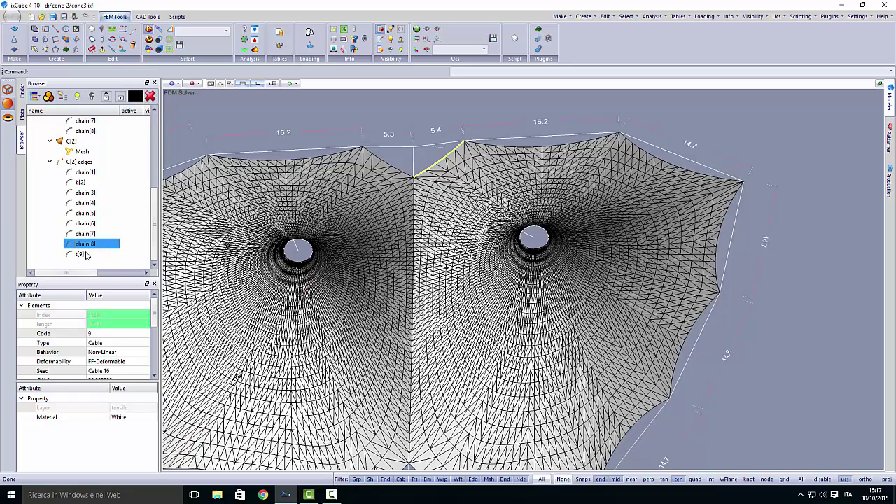
pyautogui.click(80, 256)
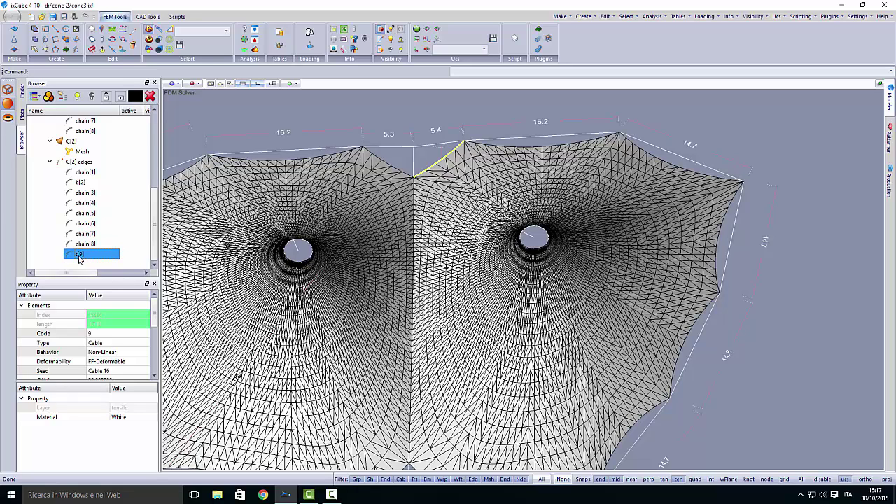
pyautogui.click(335, 111)
# Set the C Value of the seam cable, chain[1] under C[2] edges, to 1 and rerun the FDM form-finding
pyautogui.scroll(-2, 478, 236)
pyautogui.moveTo(440, 283); pyautogui.dragTo(446, 280, button='middle')
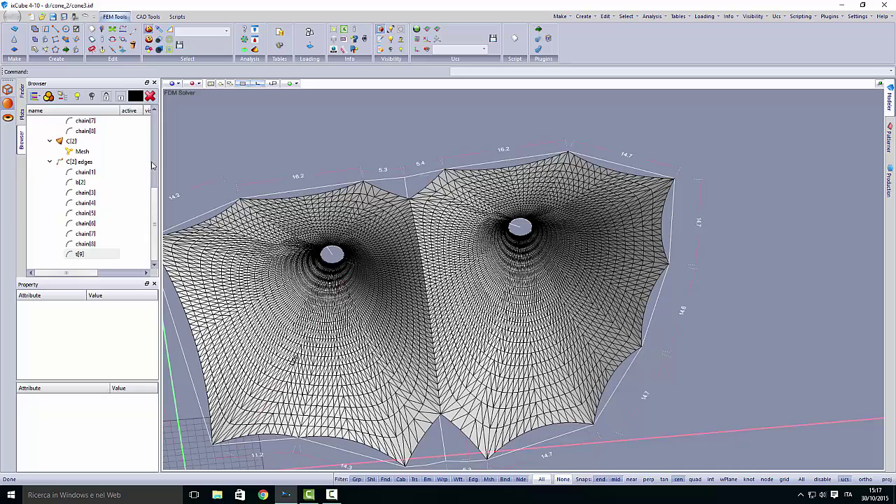
pyautogui.click(154, 162)
pyautogui.moveTo(155, 162); pyautogui.dragTo(155, 208)
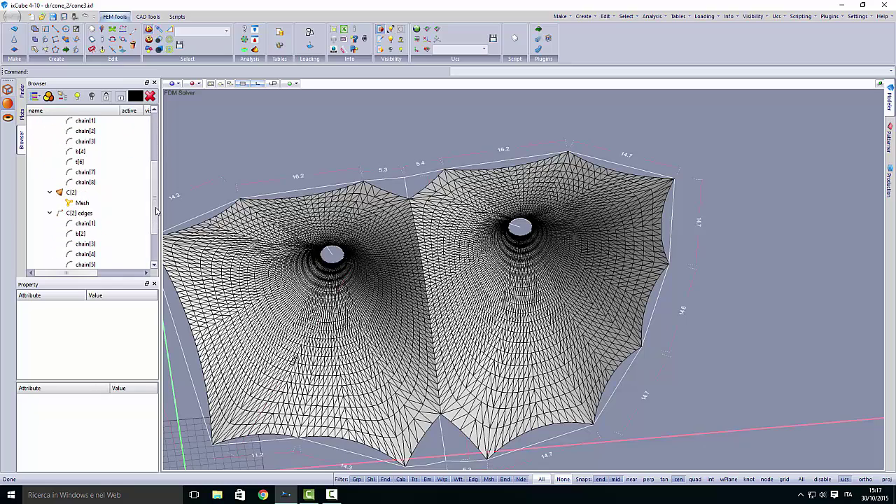
pyautogui.click(86, 224)
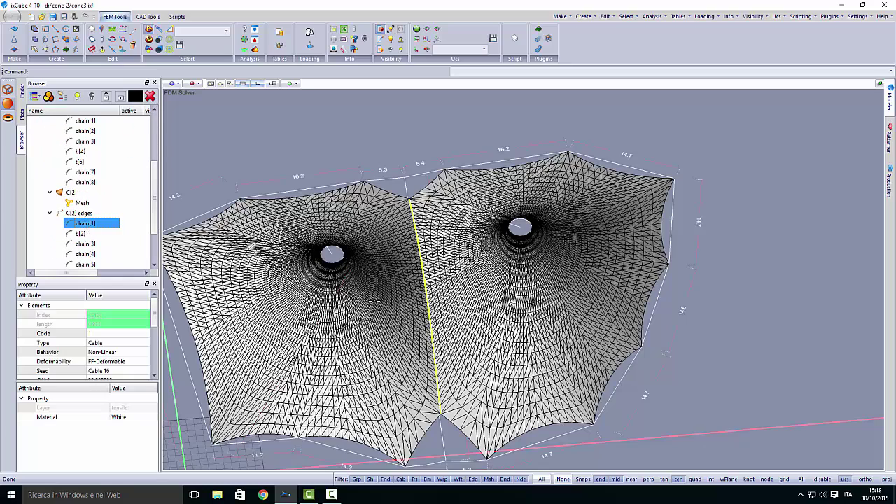
pyautogui.moveTo(434, 341); pyautogui.dragTo(428, 328, button='middle')
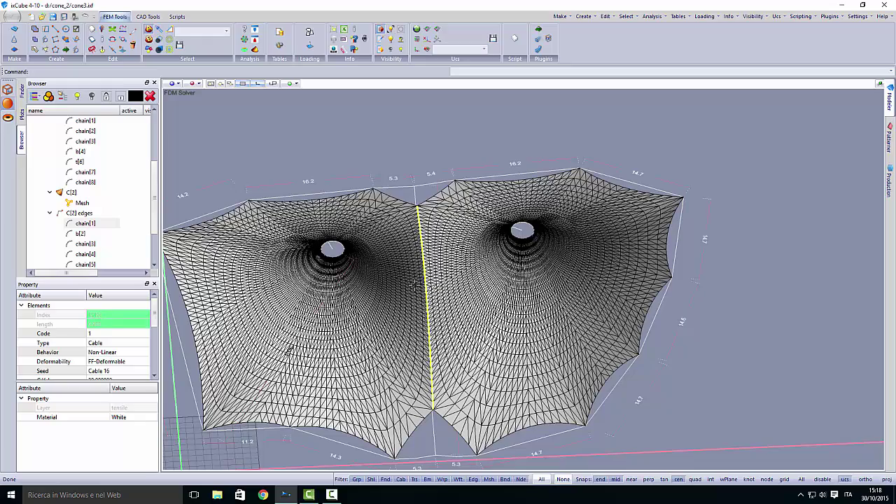
pyautogui.scroll(5, 417, 199)
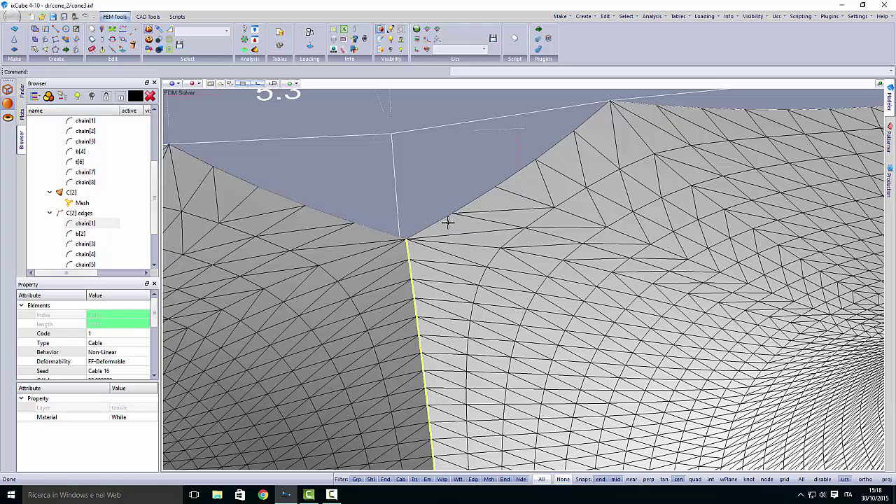
pyautogui.scroll(2, 407, 240)
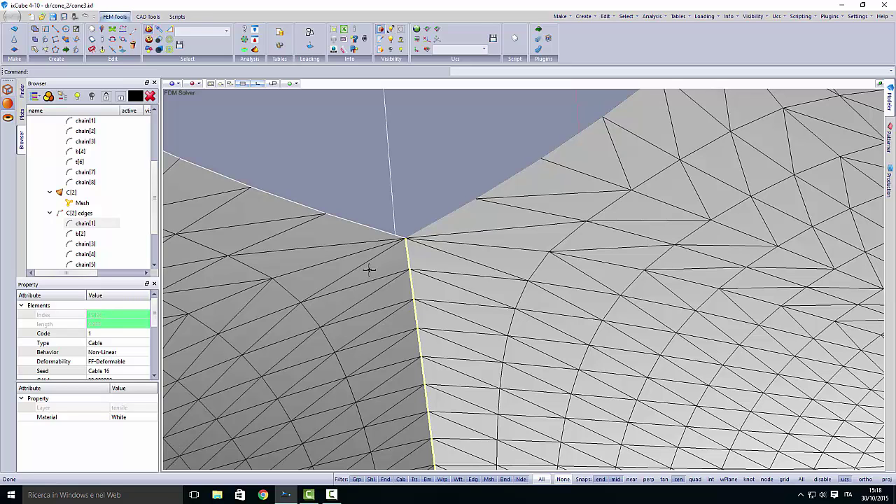
pyautogui.scroll(-1, 420, 241)
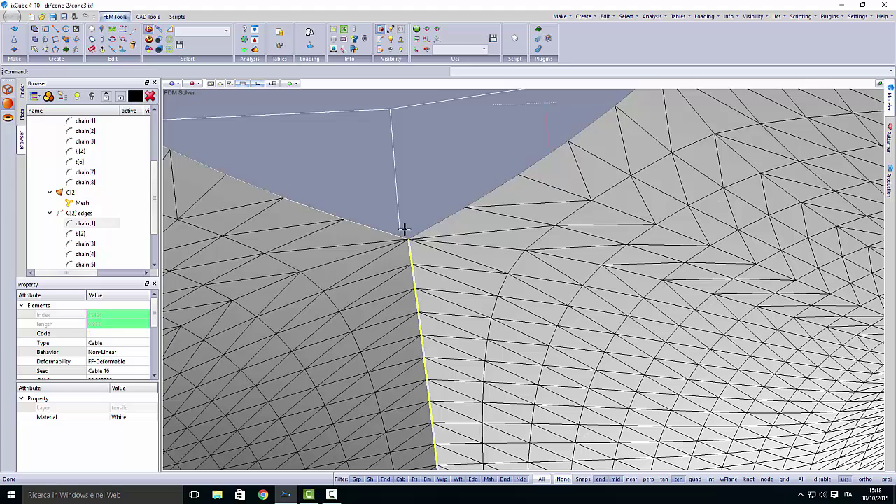
pyautogui.scroll(-2, 404, 229)
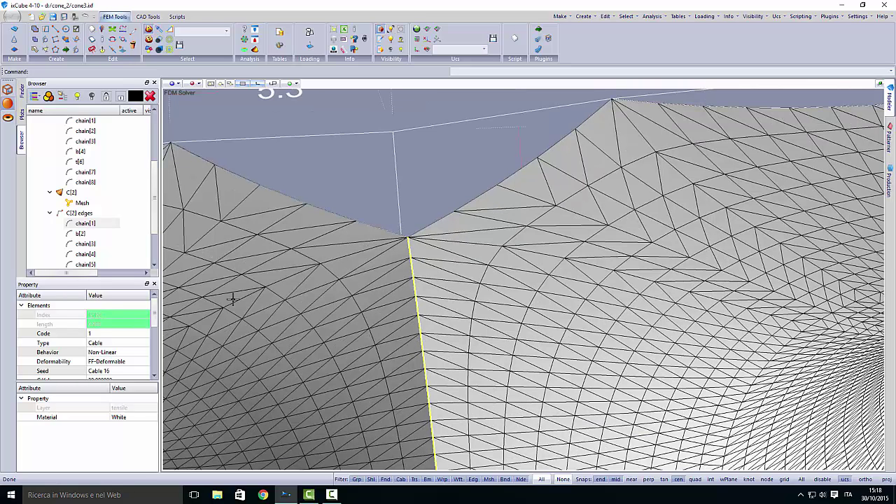
pyautogui.scroll(-1, 156, 327)
pyautogui.scroll(-1, 156, 329)
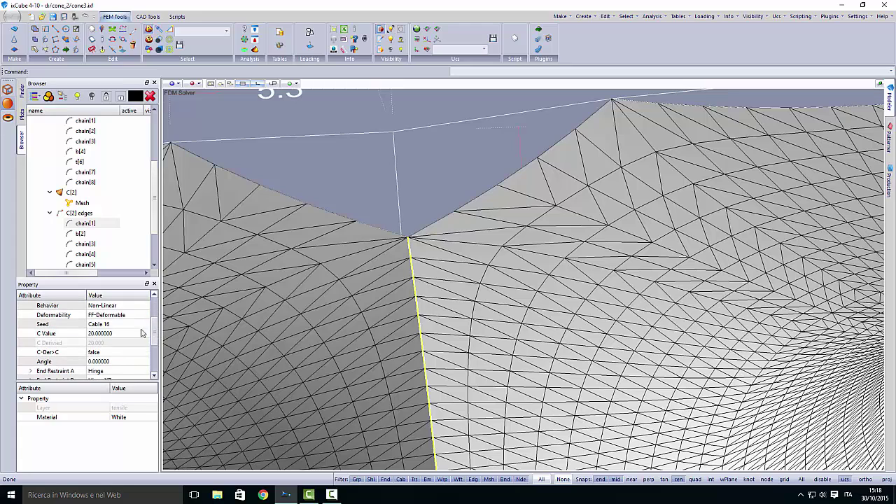
pyautogui.click(128, 334)
pyautogui.write('1')
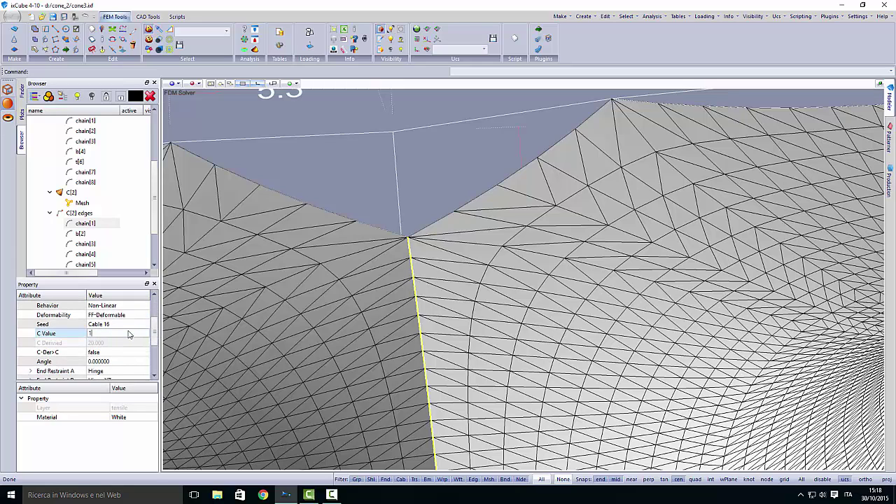
pyautogui.press('Return')
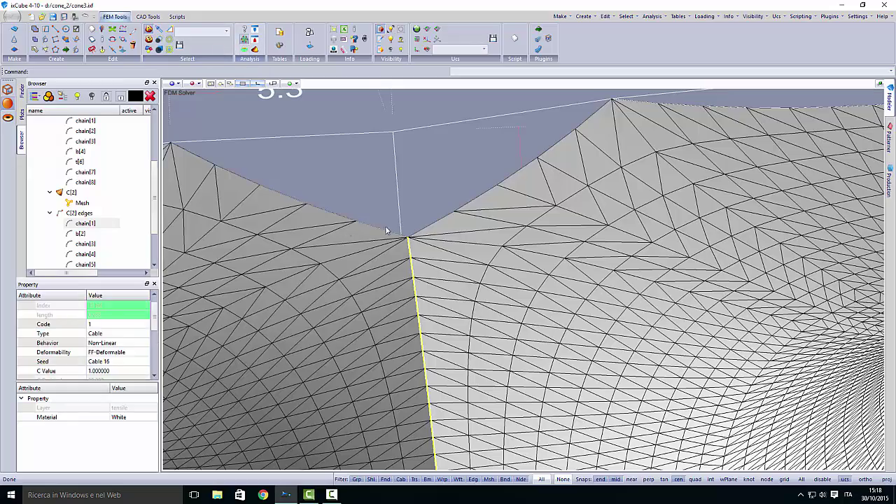
# Examine the seam and its upper end on the recalculated membrane, both up close and in top view
pyautogui.scroll(-10, 385, 225)
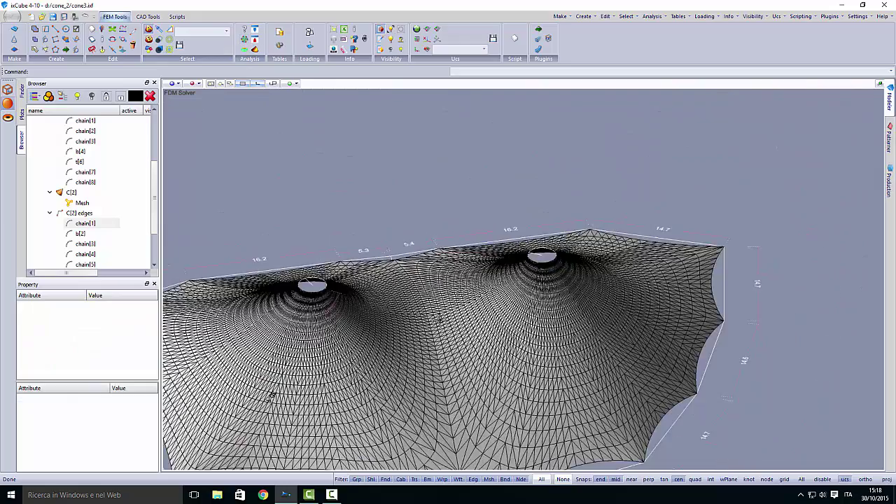
pyautogui.moveTo(440, 317); pyautogui.dragTo(421, 291, button='middle')
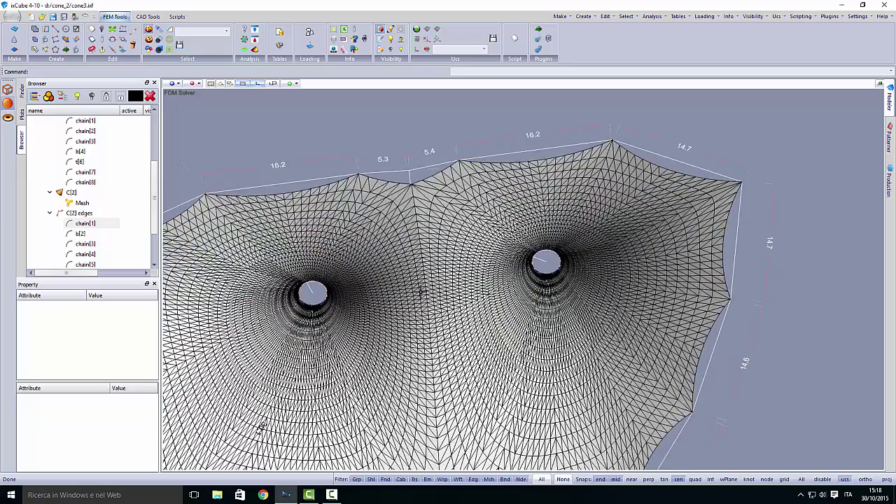
pyautogui.scroll(8, 416, 222)
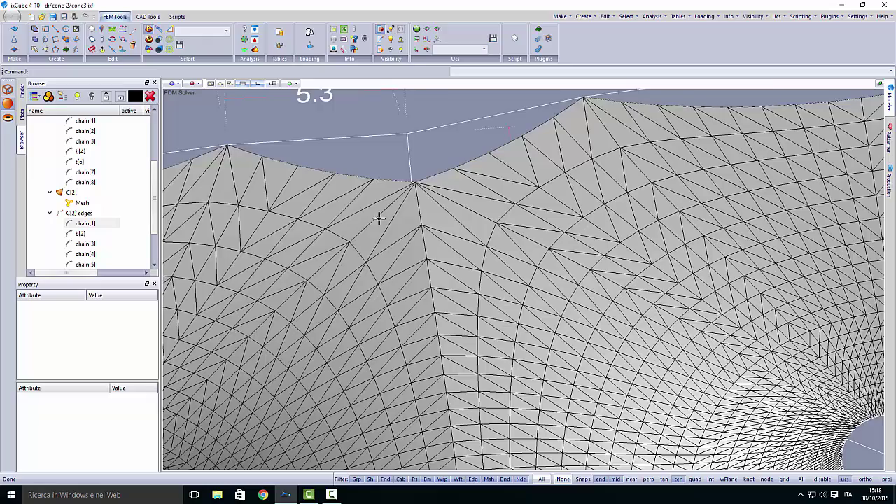
pyautogui.scroll(-2, 378, 219)
pyautogui.scroll(2, 413, 233)
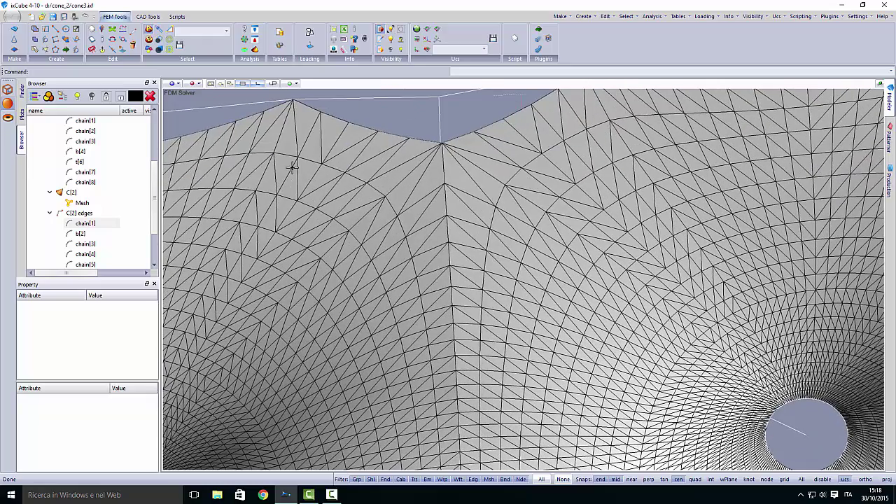
pyautogui.click(176, 84)
pyautogui.click(181, 95)
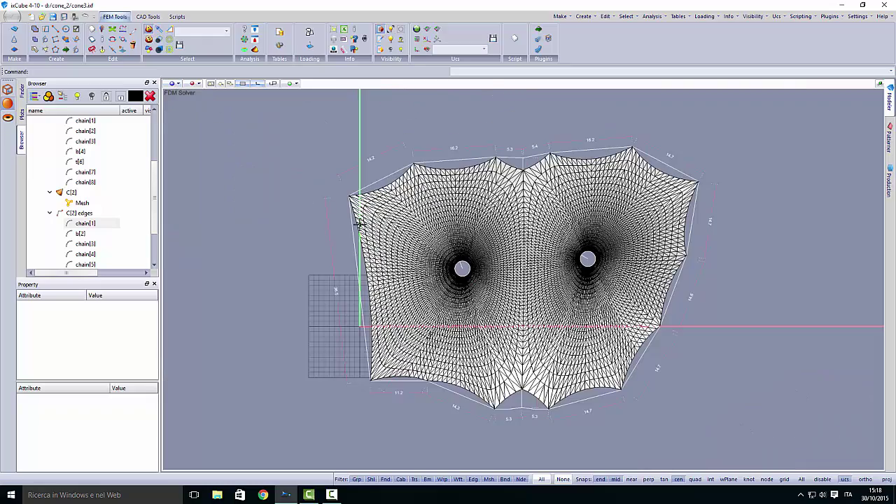
pyautogui.scroll(2, 422, 209)
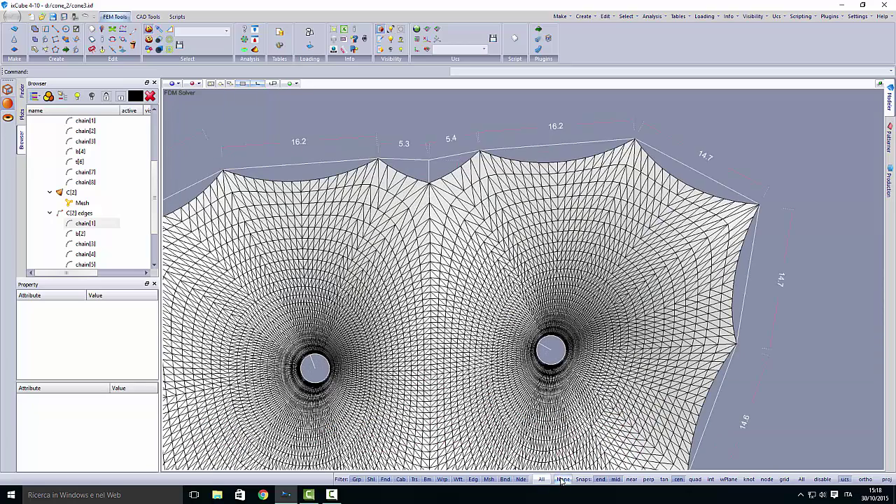
# Restrict the selection filter to the Wrp, Wft, Edg and Bnd element types
pyautogui.click(563, 481)
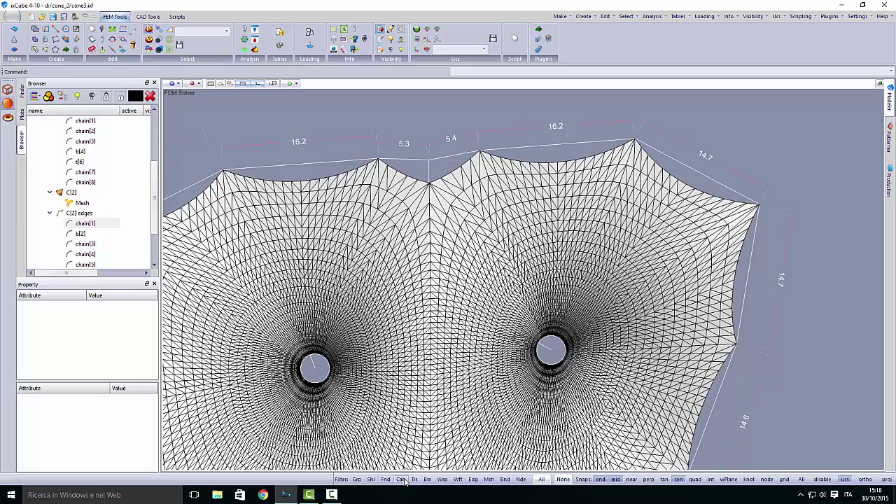
pyautogui.click(442, 480)
pyautogui.click(457, 481)
pyautogui.moveTo(425, 366); pyautogui.dragTo(428, 257, button='middle')
pyautogui.scroll(-2, 430, 254)
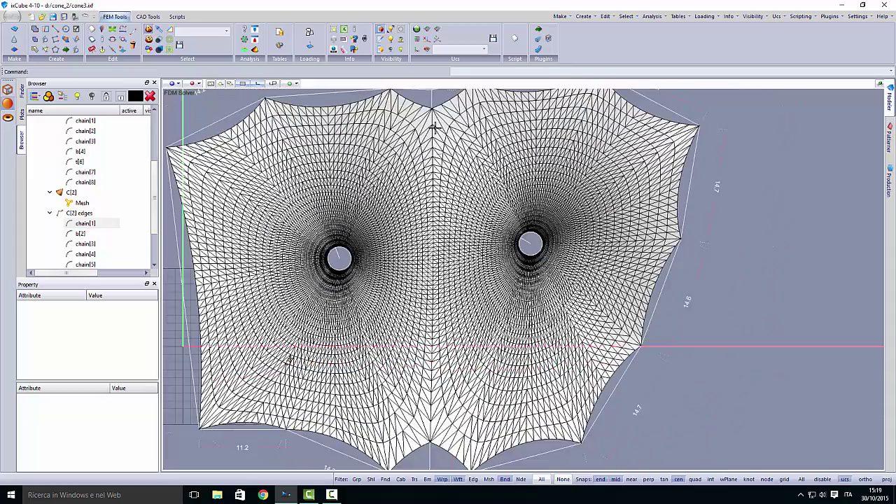
pyautogui.scroll(3, 434, 126)
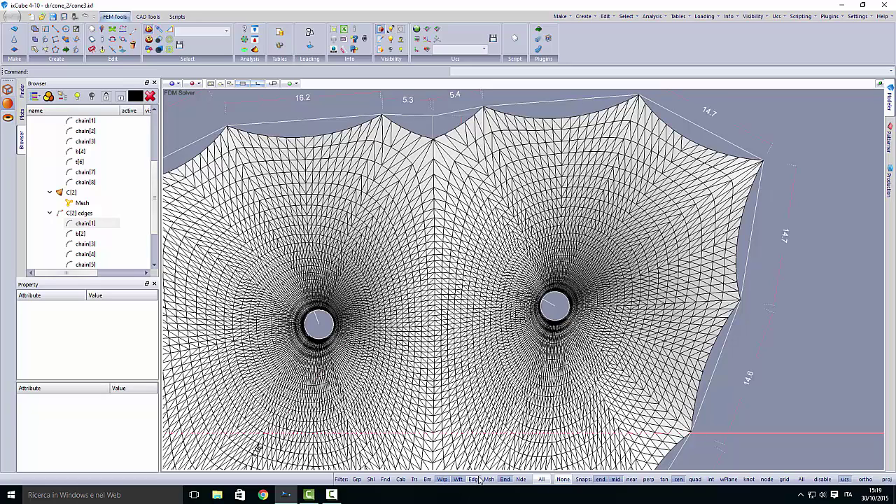
pyautogui.click(458, 479)
pyautogui.click(474, 479)
# Try selecting the membrane elements along the upper part of the seam, clear that selection and set the filter back to all element types
pyautogui.click(435, 168)
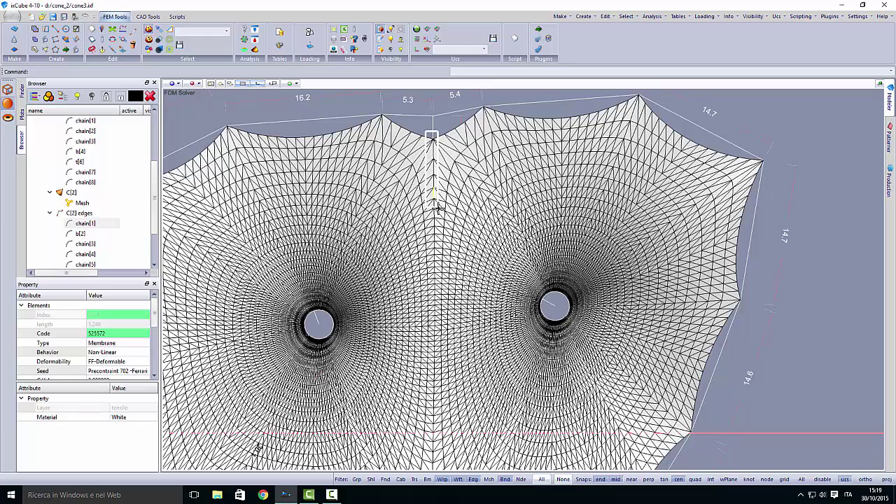
pyautogui.scroll(5, 435, 205)
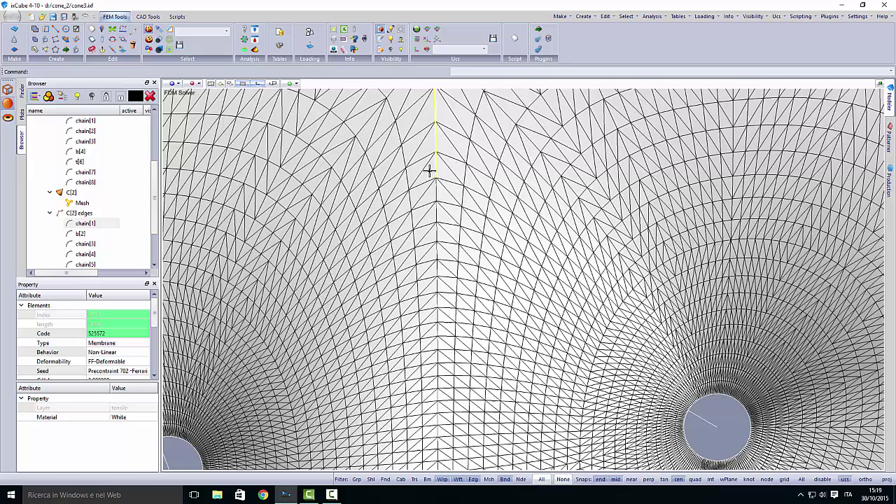
pyautogui.moveTo(425, 173); pyautogui.dragTo(448, 280)
pyautogui.moveTo(444, 310); pyautogui.dragTo(445, 260, button='middle')
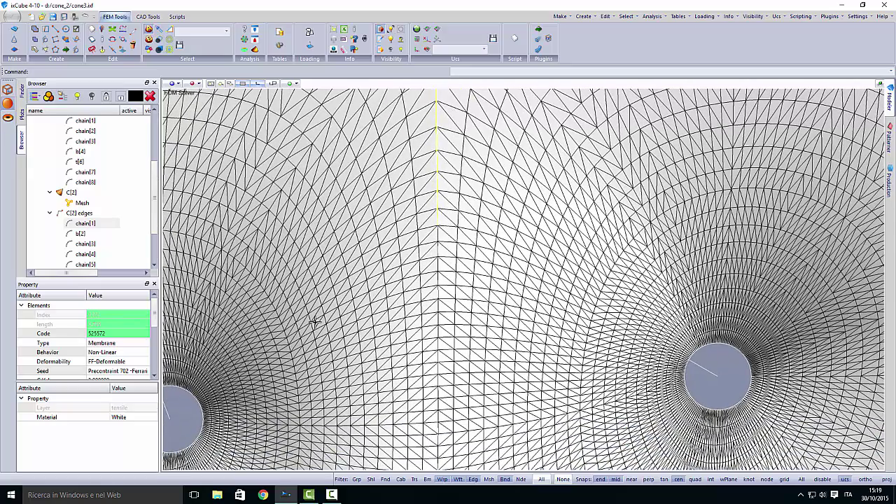
pyautogui.click(82, 202)
pyautogui.scroll(3, 99, 189)
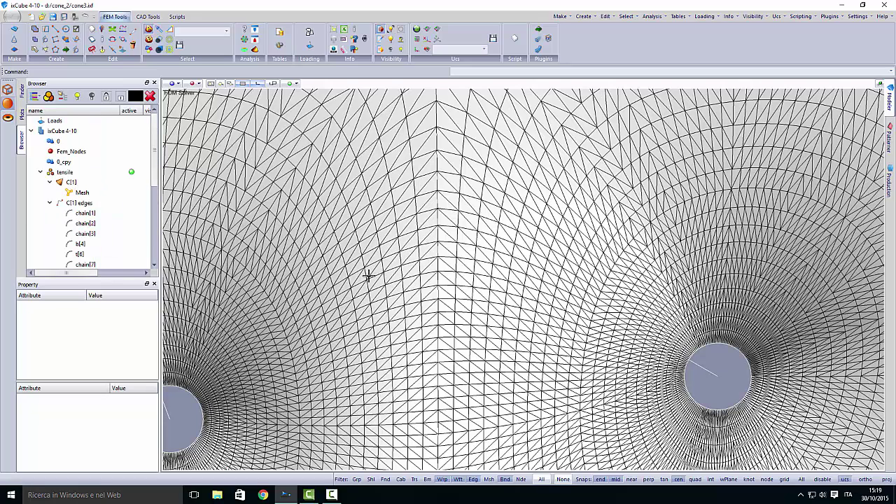
pyautogui.click(540, 479)
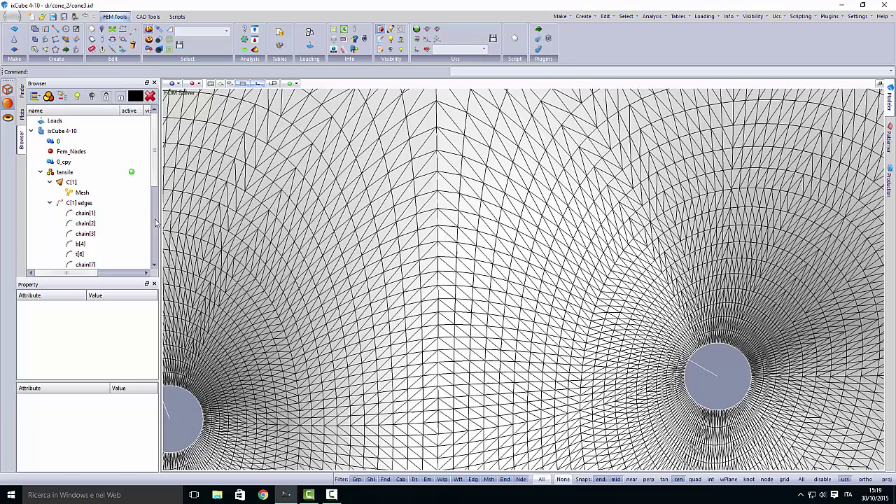
# Assign the light blue material to both membranes, C[1] and C[2], and clear the selection
pyautogui.doubleClick(72, 182)
pyautogui.scroll(-2, 99, 213)
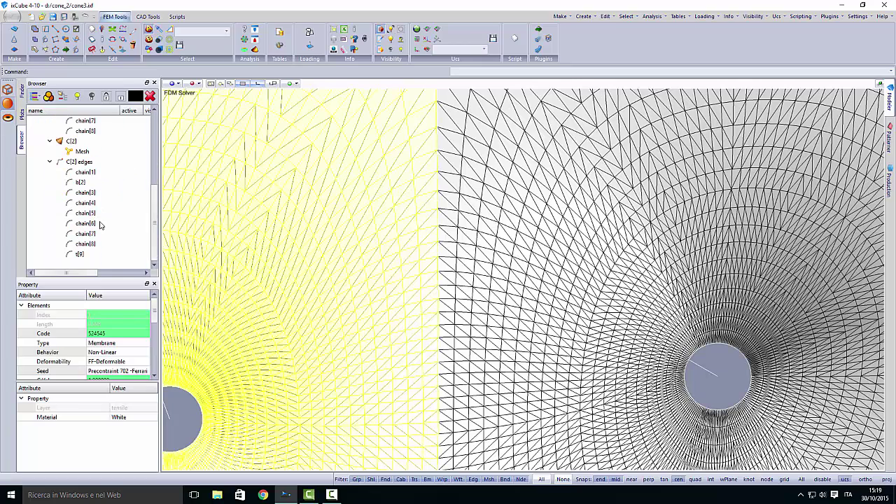
pyautogui.doubleClick(72, 204)
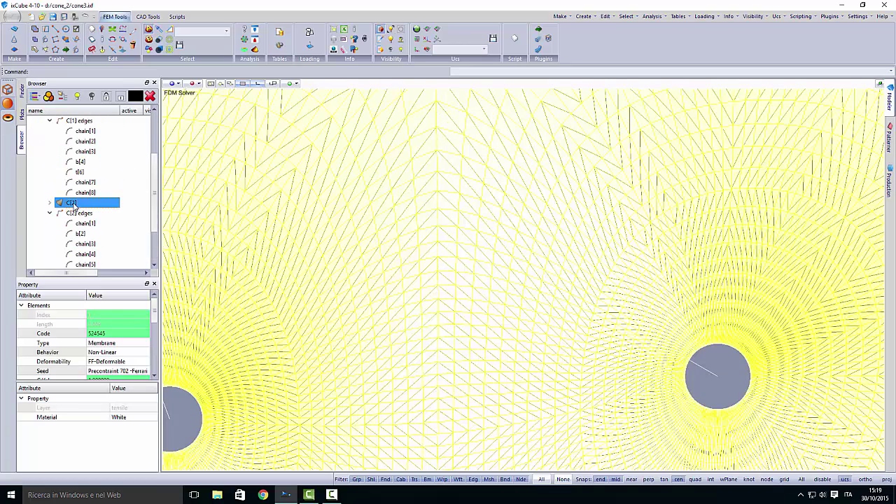
pyautogui.click(136, 419)
pyautogui.click(138, 417)
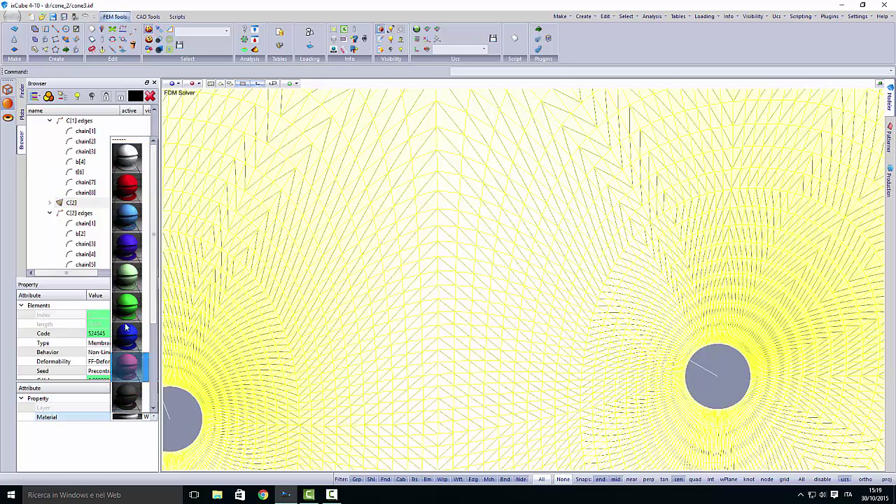
pyautogui.click(126, 217)
pyautogui.scroll(-6, 308, 263)
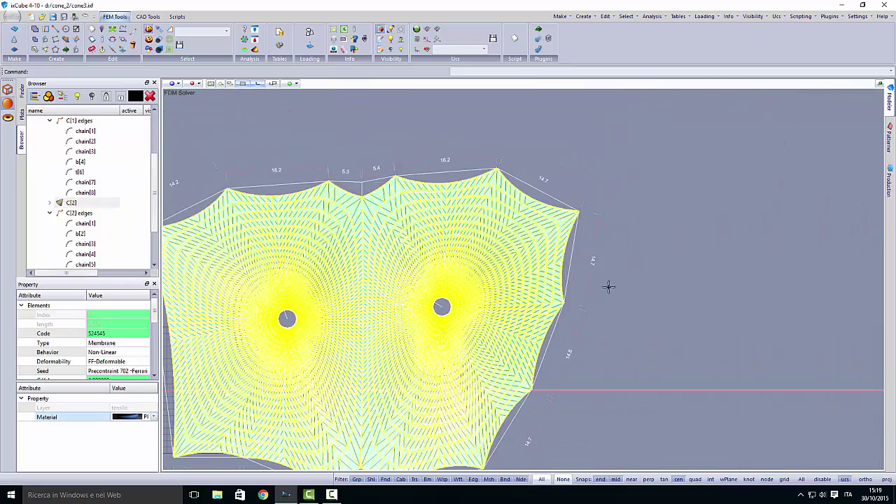
pyautogui.click(639, 294)
pyautogui.moveTo(320, 317); pyautogui.dragTo(386, 314, button='middle')
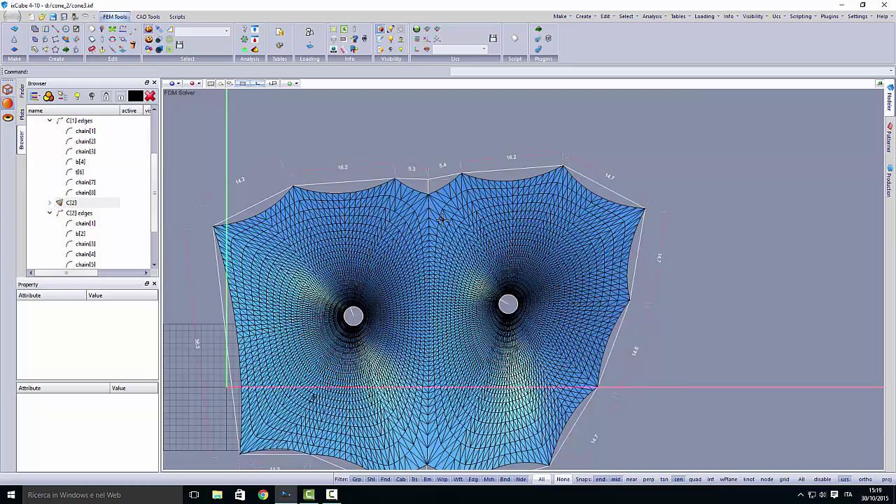
# Restrict the selection filter to the Wrp, Wft and Edg element types
pyautogui.scroll(3, 434, 217)
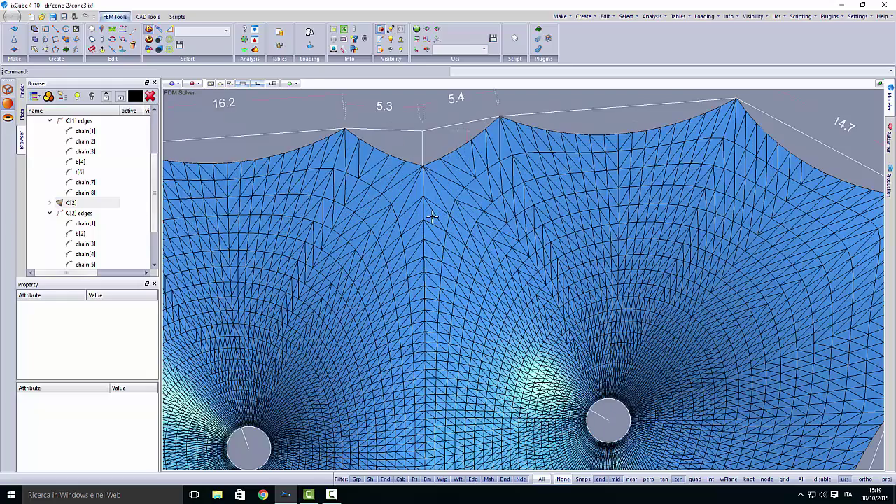
pyautogui.click(564, 479)
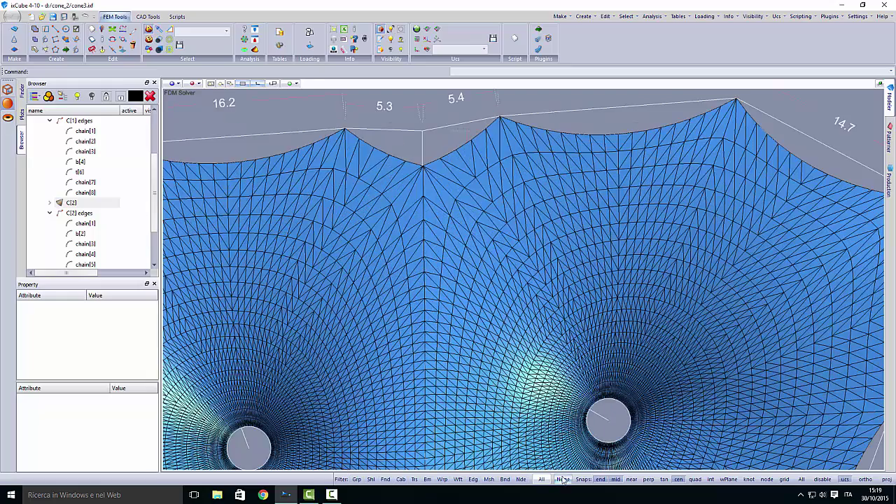
pyautogui.click(459, 480)
pyautogui.click(471, 480)
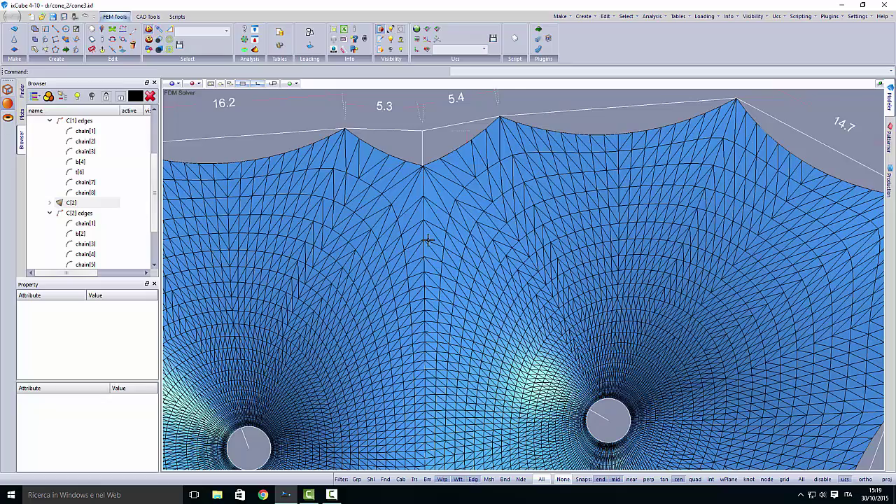
# Select the membrane elements along the upper half of the shared seam, starting from its upper end
pyautogui.scroll(2, 428, 243)
pyautogui.click(422, 210)
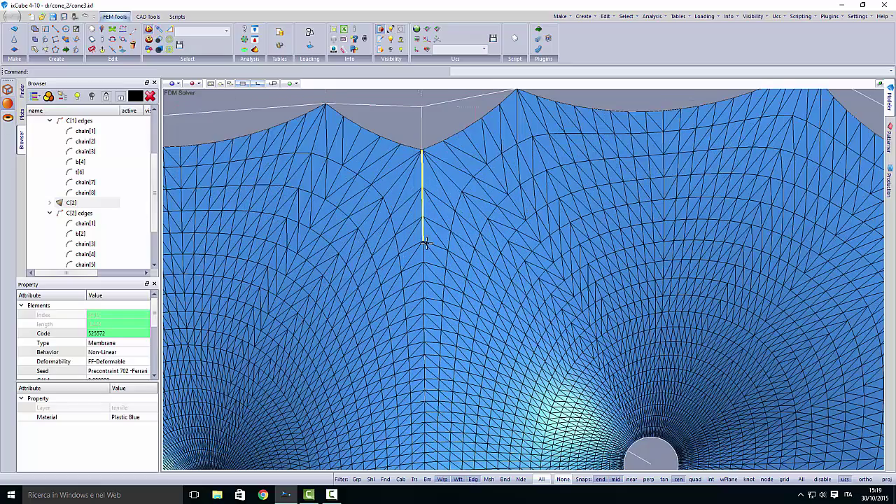
pyautogui.scroll(2, 424, 168)
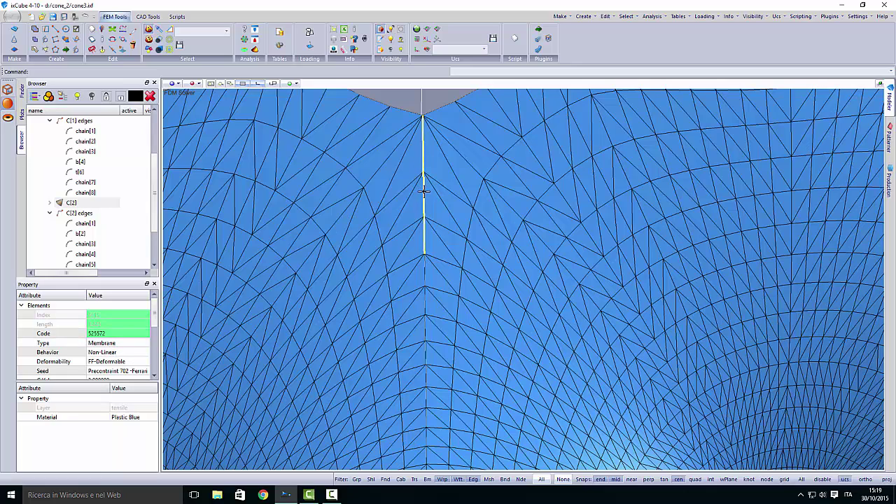
pyautogui.scroll(4, 425, 191)
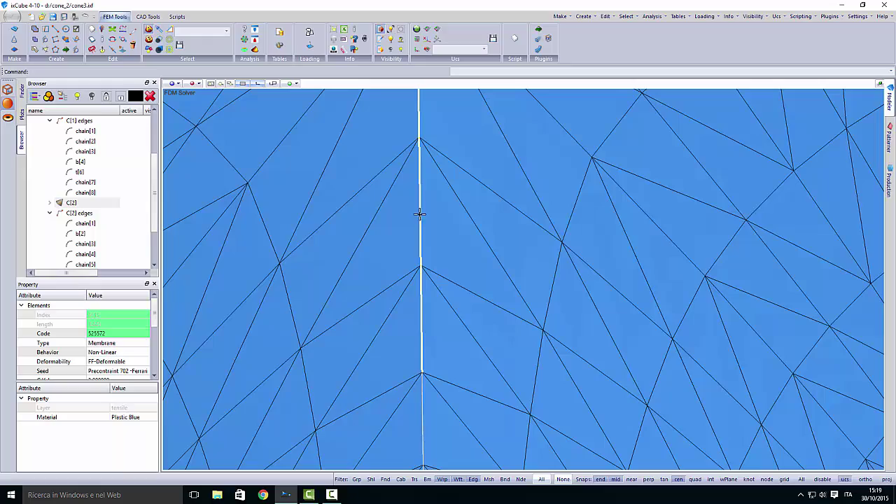
pyautogui.scroll(-4, 422, 180)
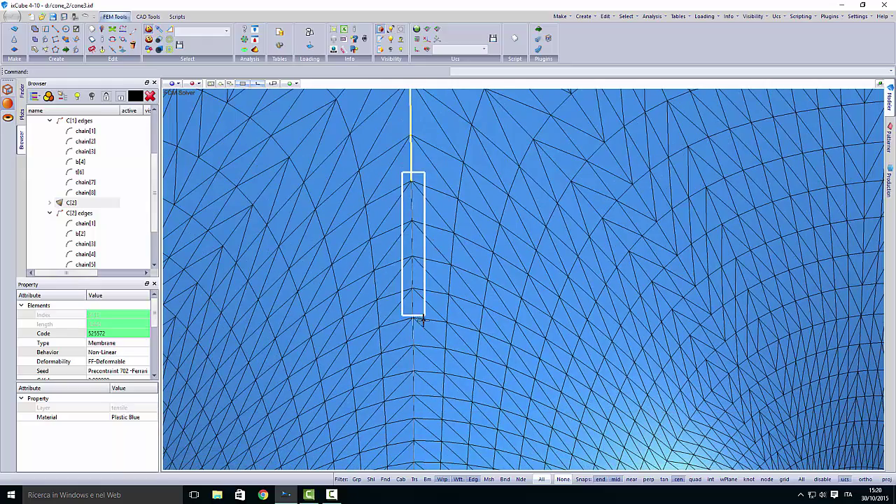
pyautogui.scroll(-2, 420, 231)
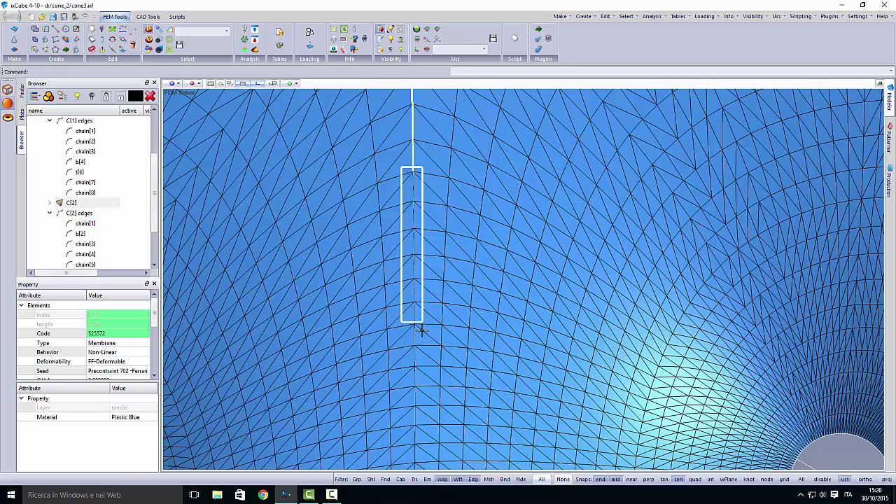
pyautogui.scroll(-3, 418, 226)
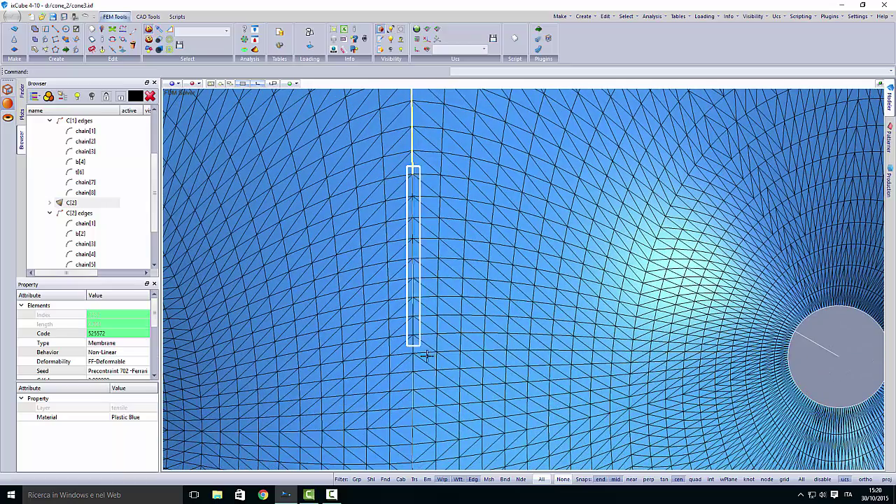
# Extend the selection along the remaining part of the seam down to its lower end
pyautogui.moveTo(425, 356); pyautogui.dragTo(410, 180, button='middle')
pyautogui.moveTo(418, 285); pyautogui.dragTo(425, 372)
pyautogui.moveTo(424, 372); pyautogui.dragTo(427, 212, button='middle')
pyautogui.moveTo(424, 208); pyautogui.dragTo(436, 398)
pyautogui.moveTo(436, 398); pyautogui.dragTo(429, 206, button='middle')
pyautogui.moveTo(417, 194); pyautogui.dragTo(423, 235)
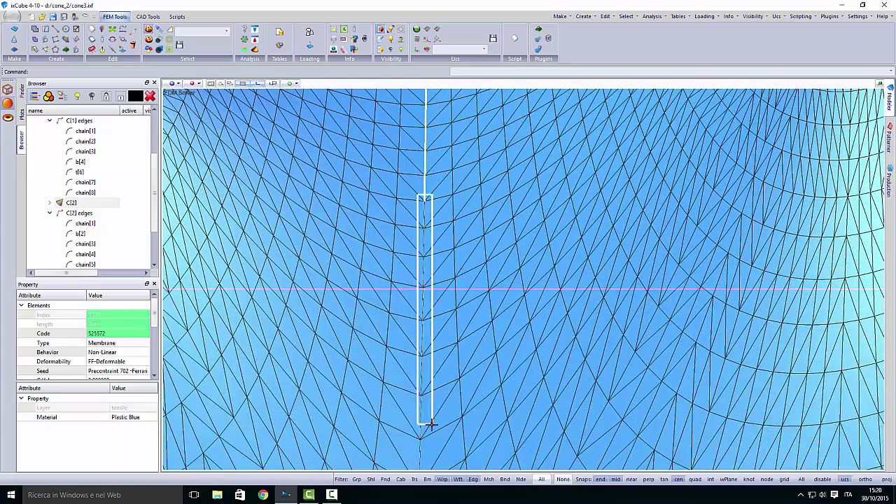
pyautogui.scroll(3, 435, 308)
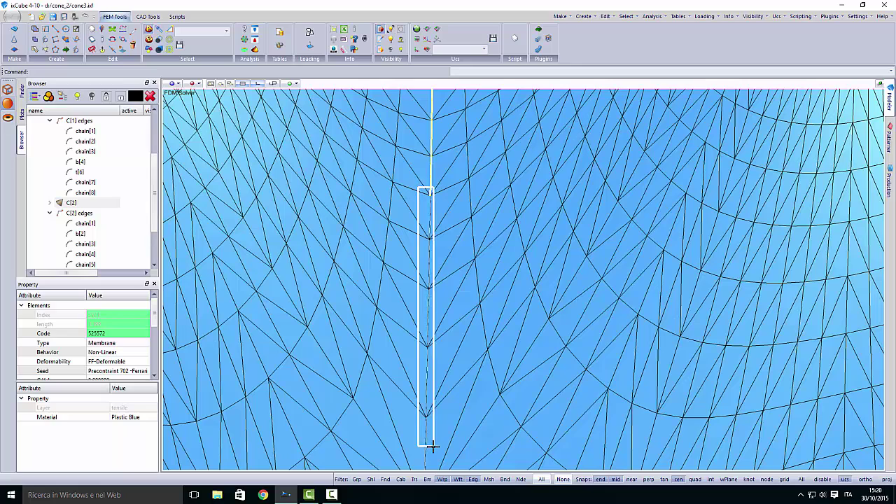
pyautogui.moveTo(432, 444); pyautogui.dragTo(424, 216, button='middle')
pyautogui.click(439, 296)
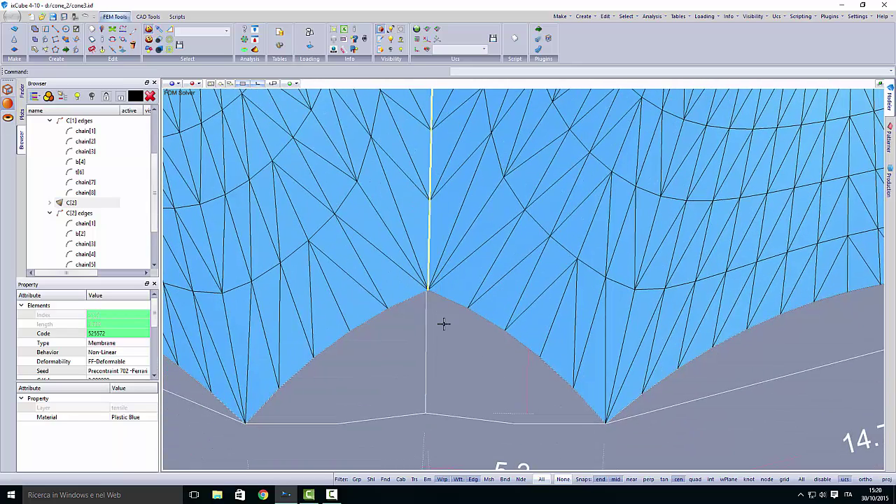
# Set the C Value of the selected seam elements to 1 and recalculate the membrane
pyautogui.moveTo(154, 316); pyautogui.dragTo(158, 330)
pyautogui.click(88, 344)
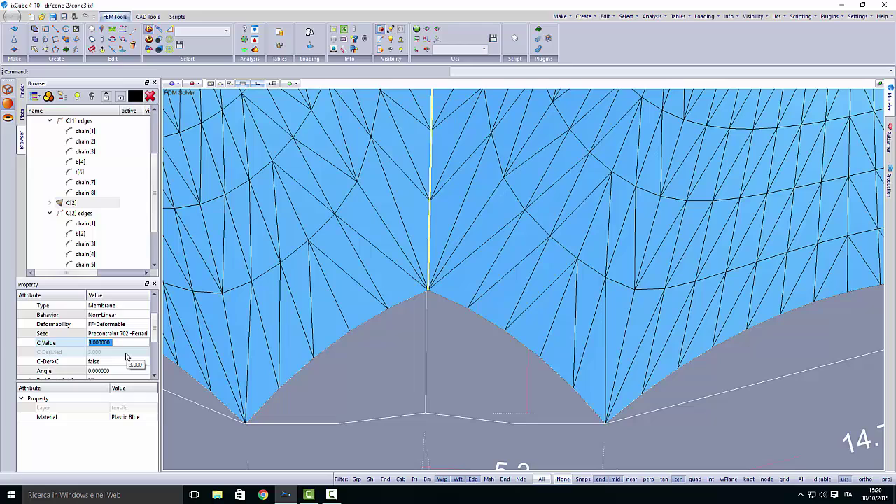
pyautogui.write('1')
pyautogui.press('Return')
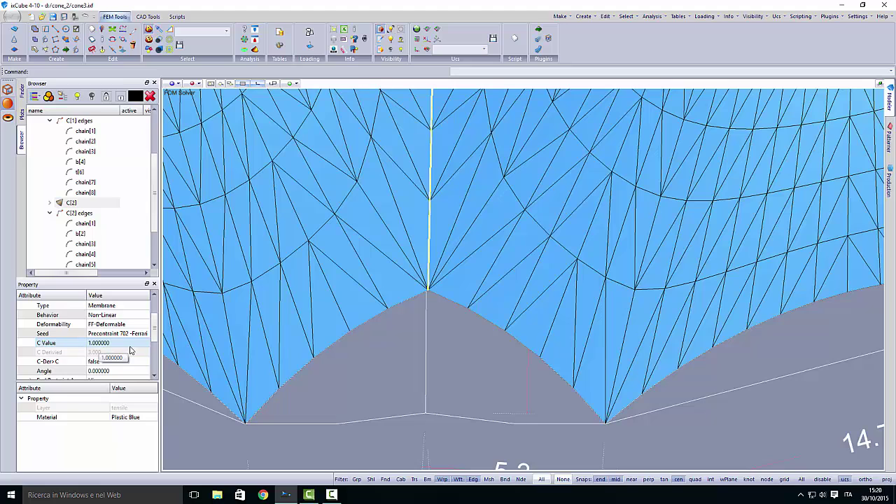
pyautogui.click(245, 40)
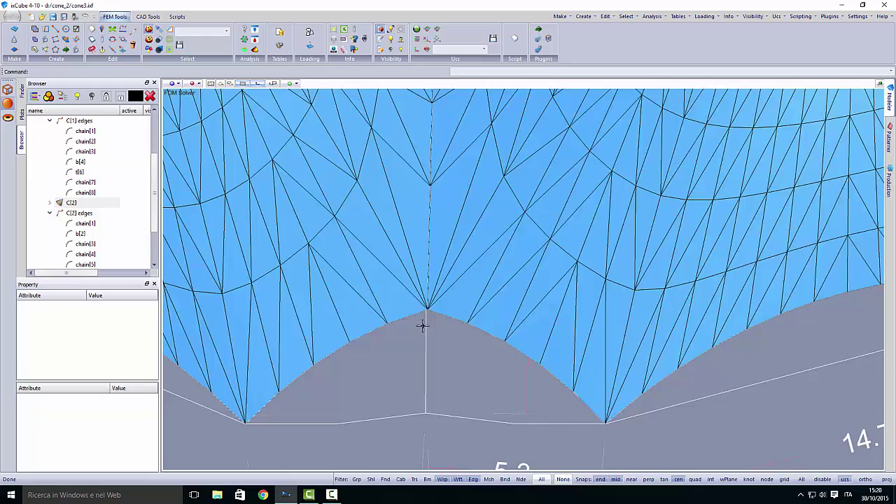
# Examine the recalculated seam at its lower end, across the whole membrane and up close at its upper end
pyautogui.scroll(-3, 425, 339)
pyautogui.scroll(2, 392, 350)
pyautogui.scroll(-2, 400, 354)
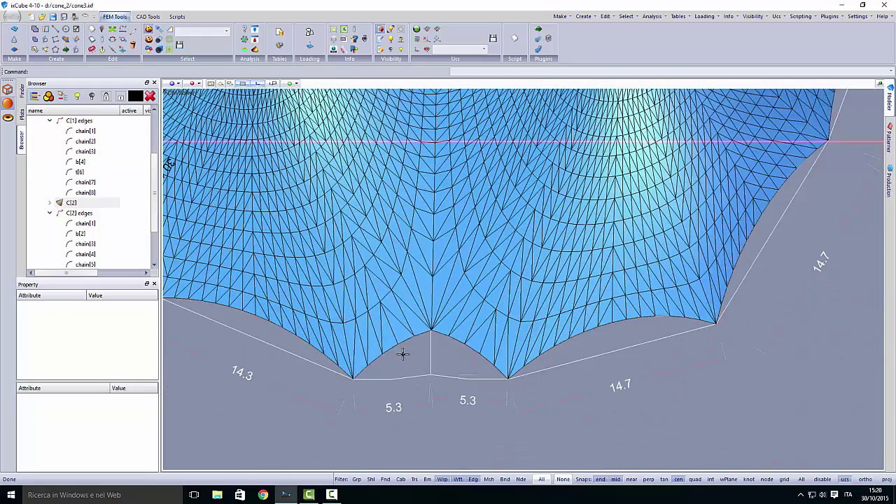
pyautogui.moveTo(404, 269); pyautogui.dragTo(412, 303, button='middle')
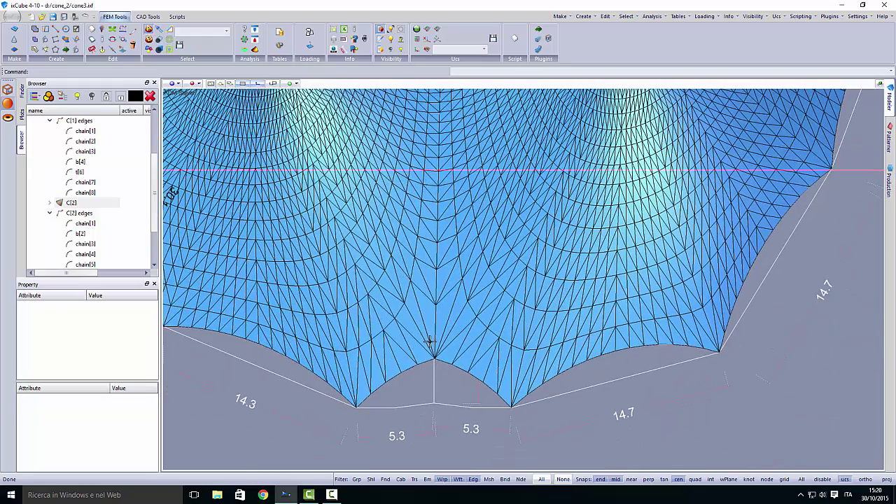
pyautogui.scroll(-4, 430, 341)
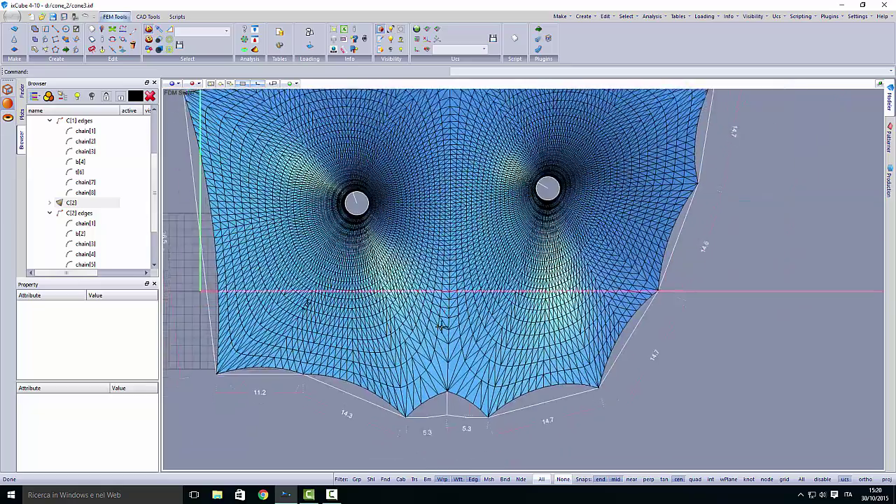
pyautogui.moveTo(441, 327); pyautogui.dragTo(431, 429, button='middle')
pyautogui.scroll(-2, 445, 365)
pyautogui.scroll(6, 433, 251)
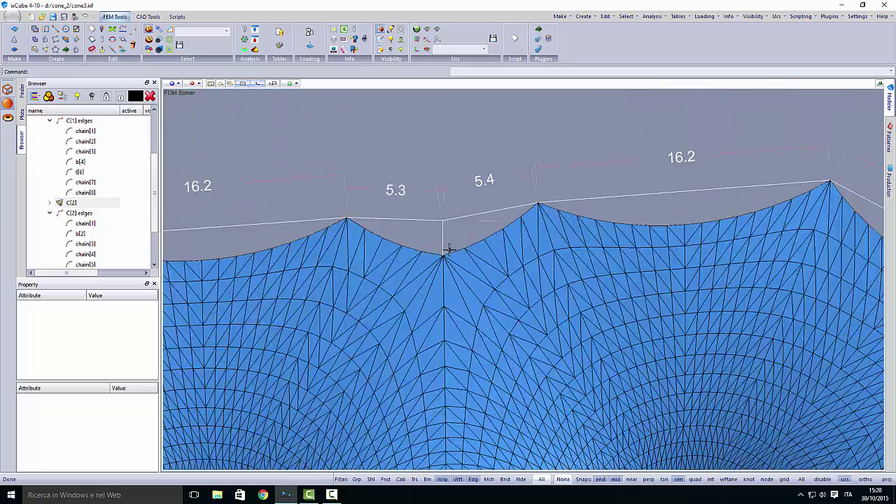
pyautogui.scroll(3, 448, 249)
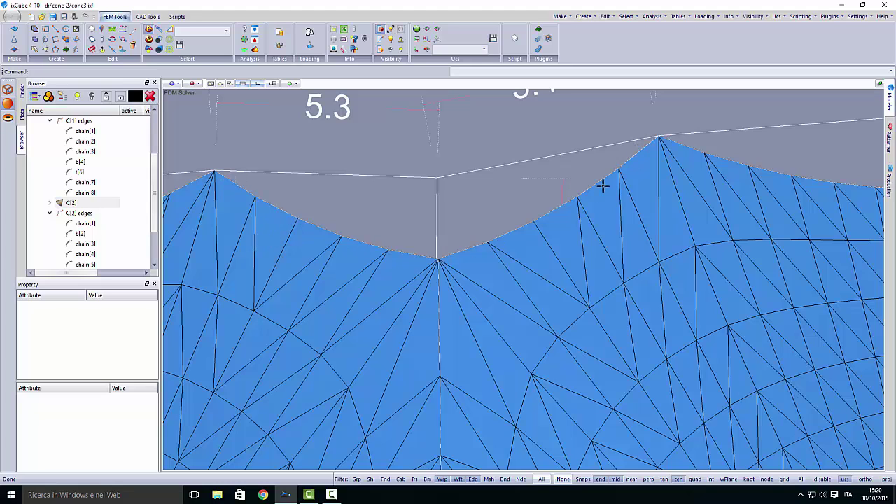
pyautogui.moveTo(434, 242); pyautogui.dragTo(464, 281, button='middle')
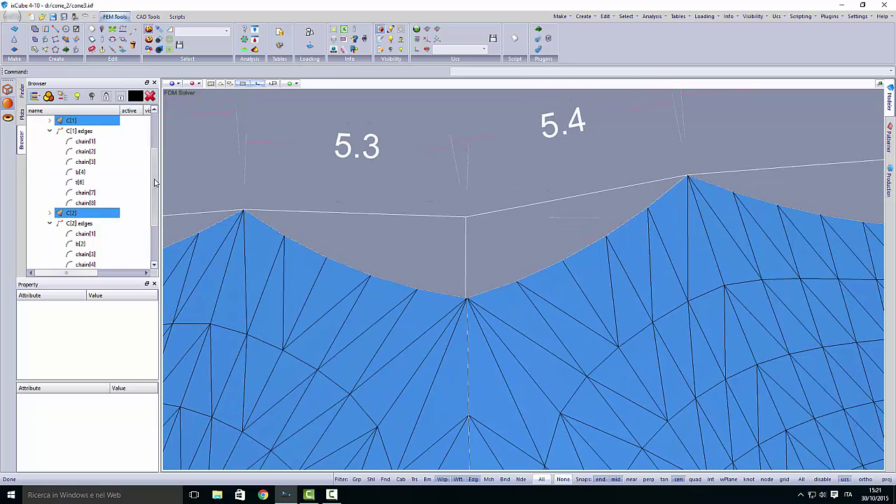
# Set the filter back to all element types and select edge cables t[6] of C[1] and t[9] of C[2]
pyautogui.click(81, 182)
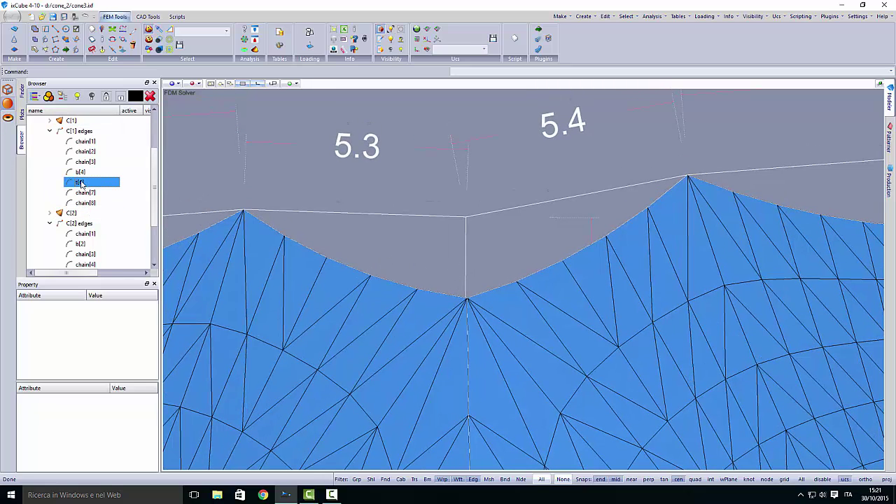
pyautogui.click(543, 480)
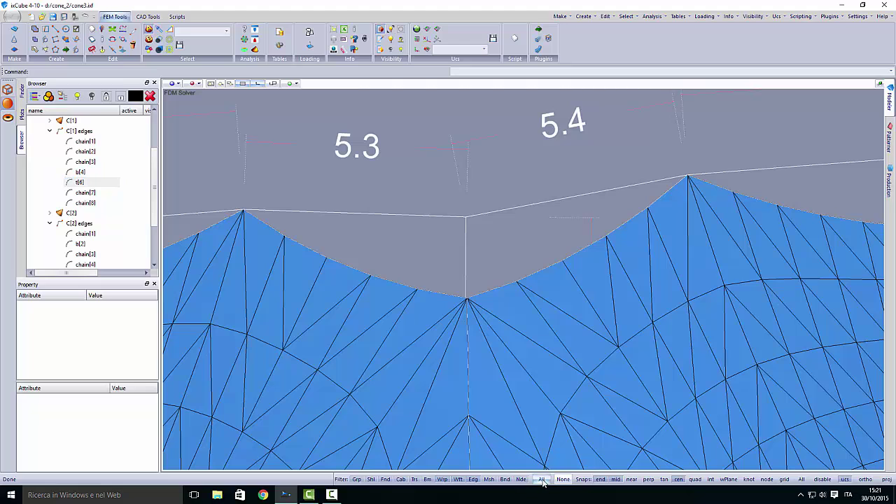
pyautogui.click(81, 183)
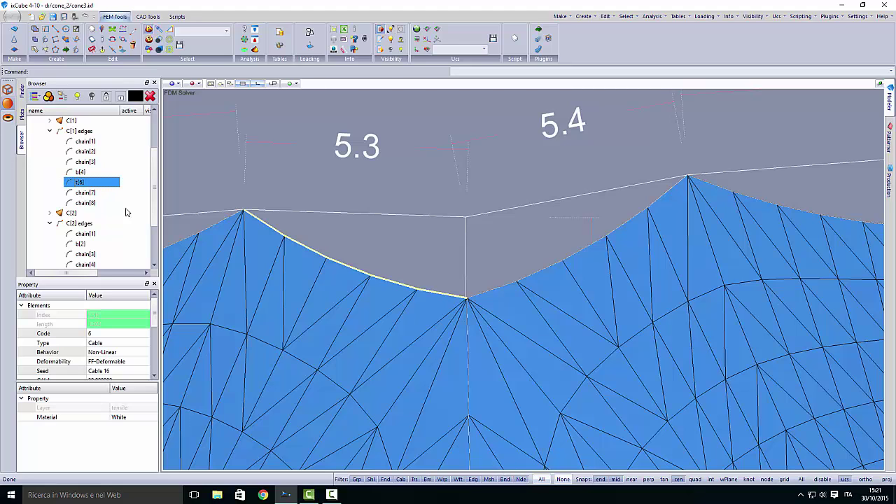
pyautogui.scroll(-2, 100, 240)
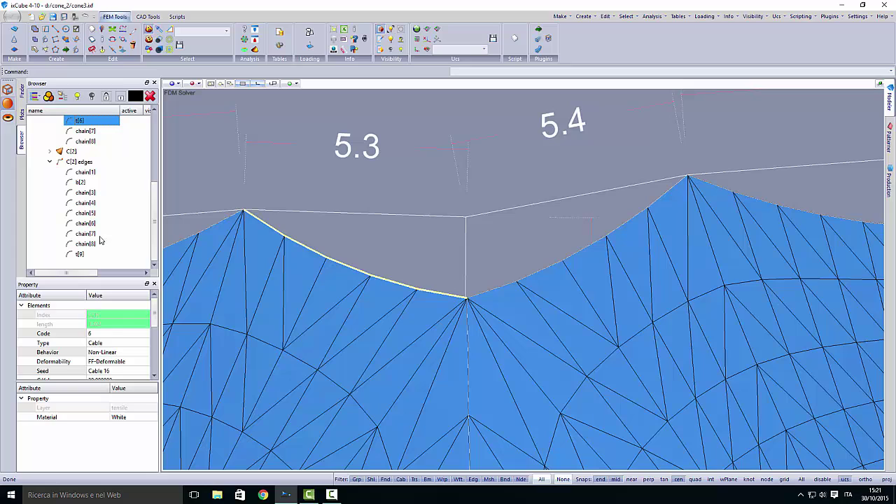
pyautogui.keyDown('ctrl'); pyautogui.click(80, 255); pyautogui.keyUp('ctrl')
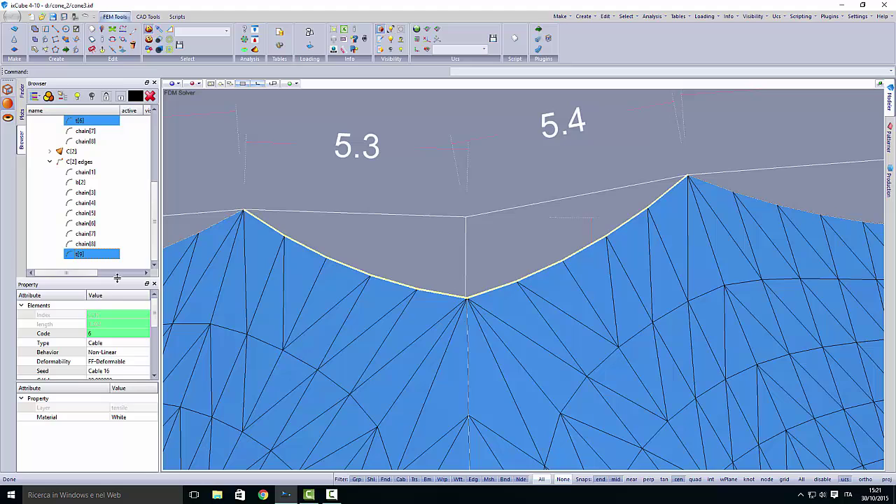
# Add a FEM-2D group to the tensile model and create a cable in it along the two selected edges
pyautogui.moveTo(117, 278)
pyautogui.mouseDown()
pyautogui.moveTo(118, 262)
pyautogui.moveTo(117, 270)
pyautogui.mouseUp()
pyautogui.click(49, 172)
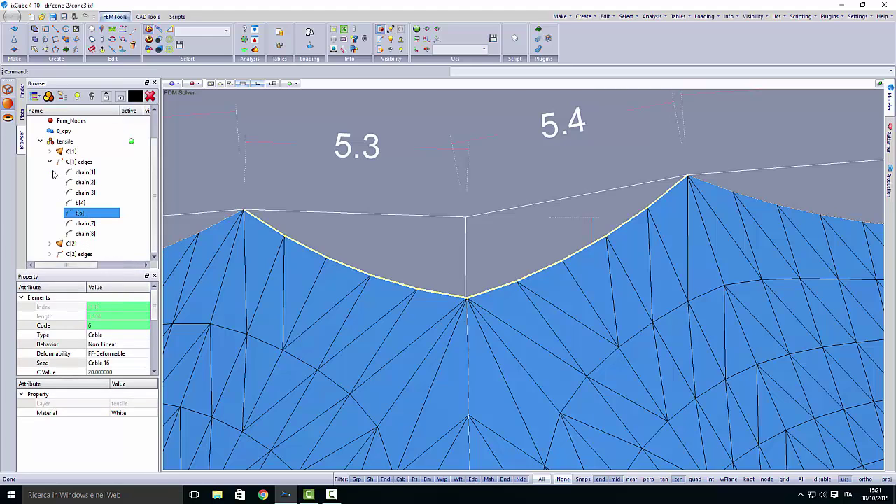
pyautogui.click(50, 163)
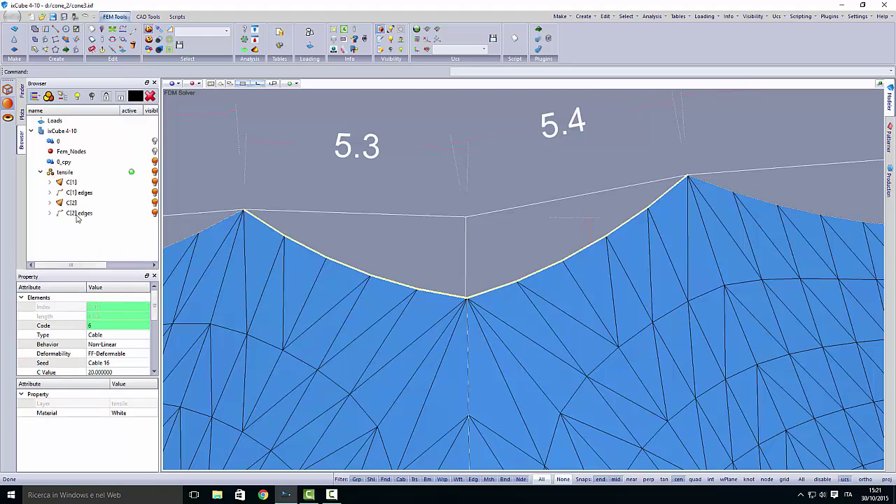
pyautogui.click(63, 96)
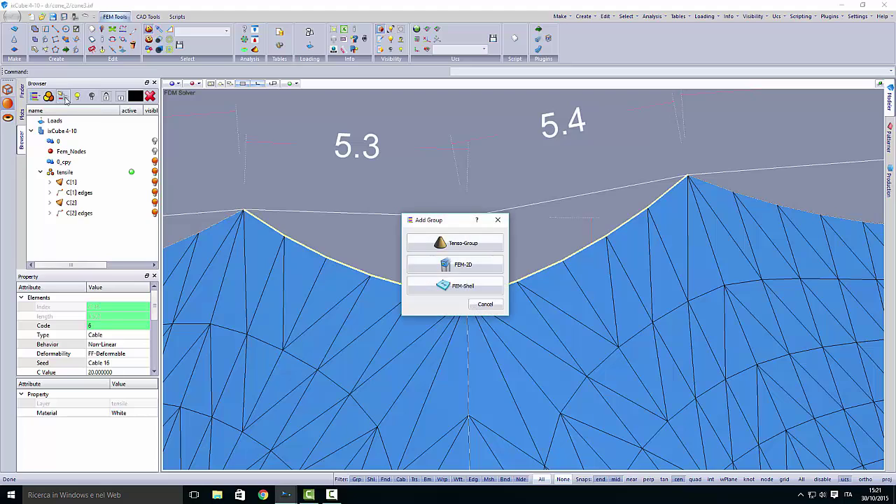
pyautogui.click(426, 273)
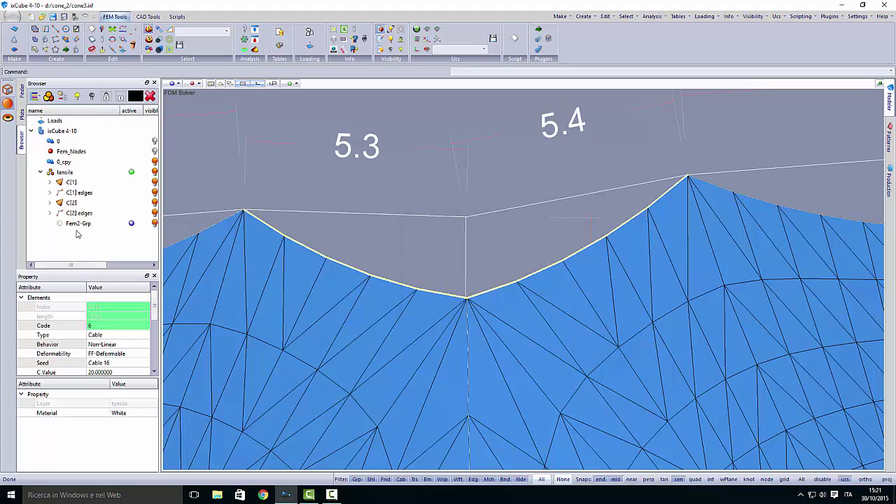
pyautogui.click(83, 224)
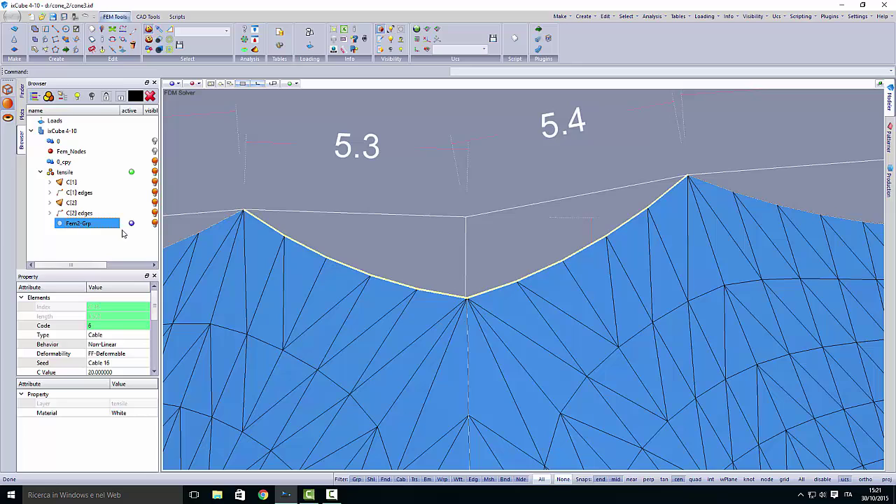
pyautogui.click(121, 238)
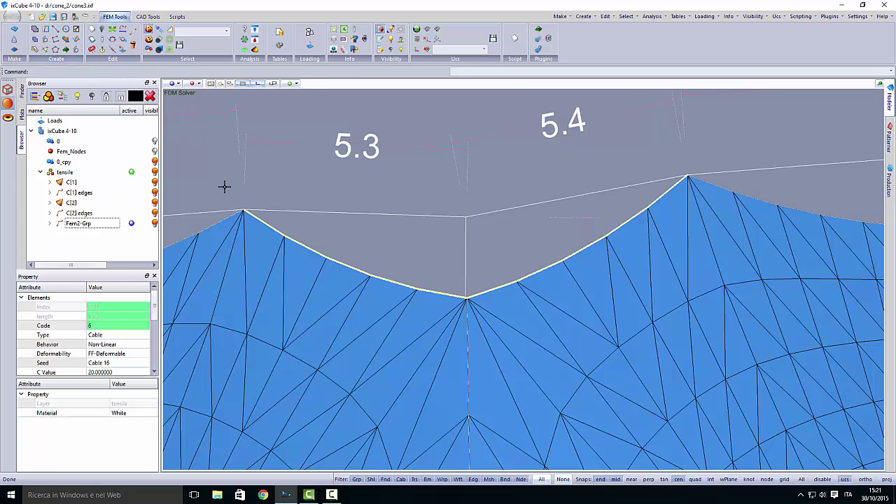
# Clear the selection and select the chain in the new FEM-2D group to check which edges it covers
pyautogui.press('Escape')
pyautogui.doubleClick(80, 224)
pyautogui.click(88, 235)
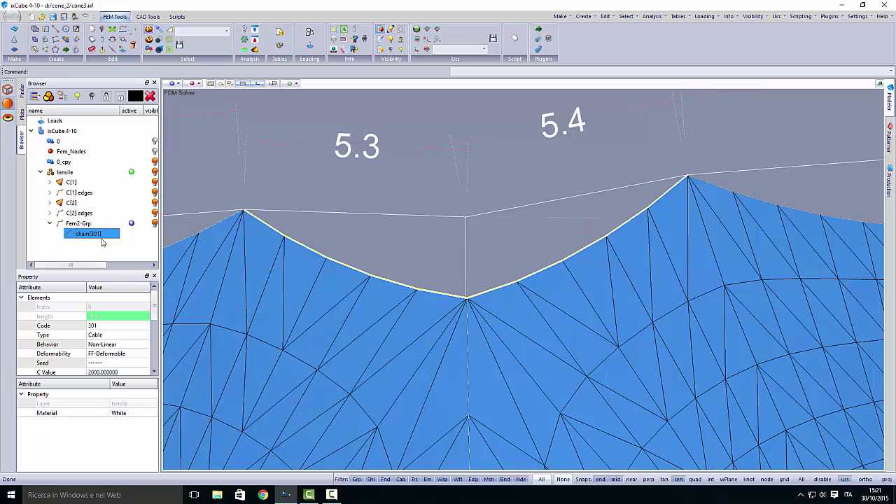
# Delete edge cables t[6] from C[1] edges and t[9] from C[2] edges, leaving the new chain selected in their place
pyautogui.click(51, 193)
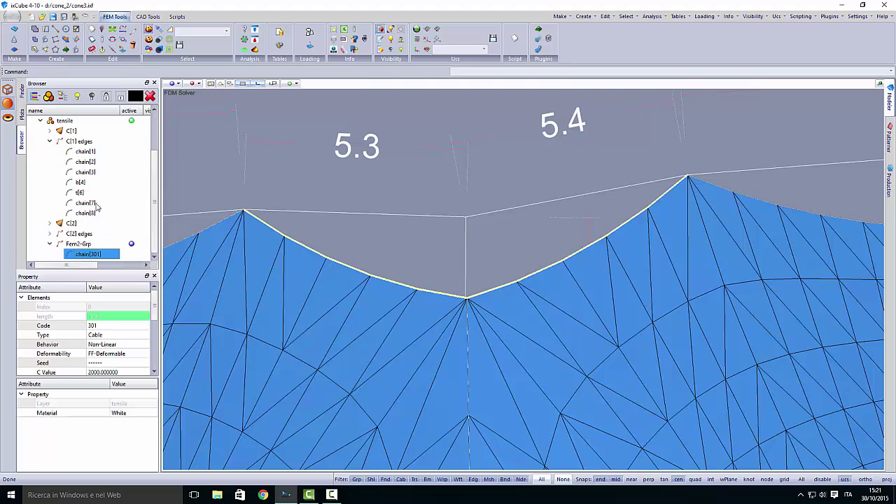
pyautogui.rightClick(80, 193)
pyautogui.moveTo(114, 200)
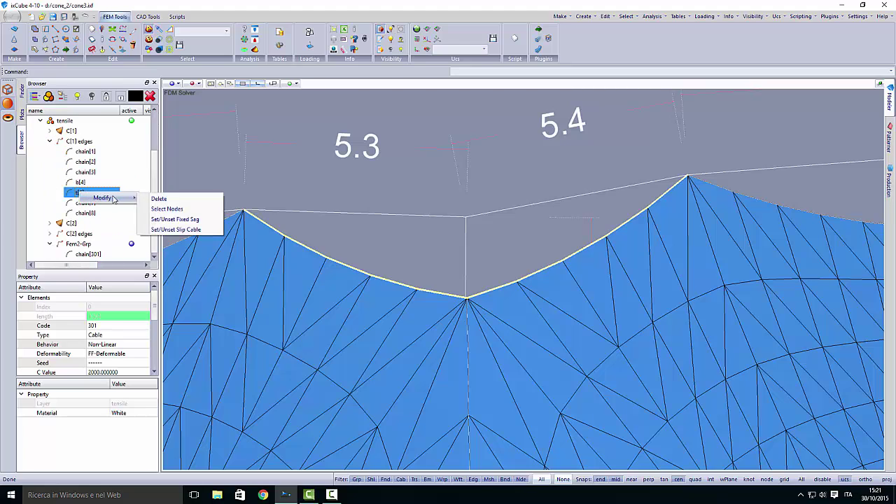
pyautogui.click(156, 200)
pyautogui.click(90, 203)
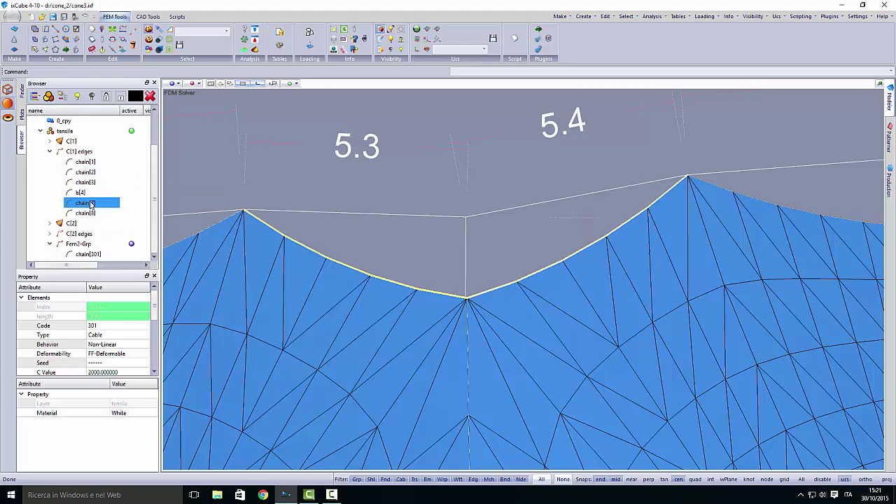
pyautogui.click(49, 234)
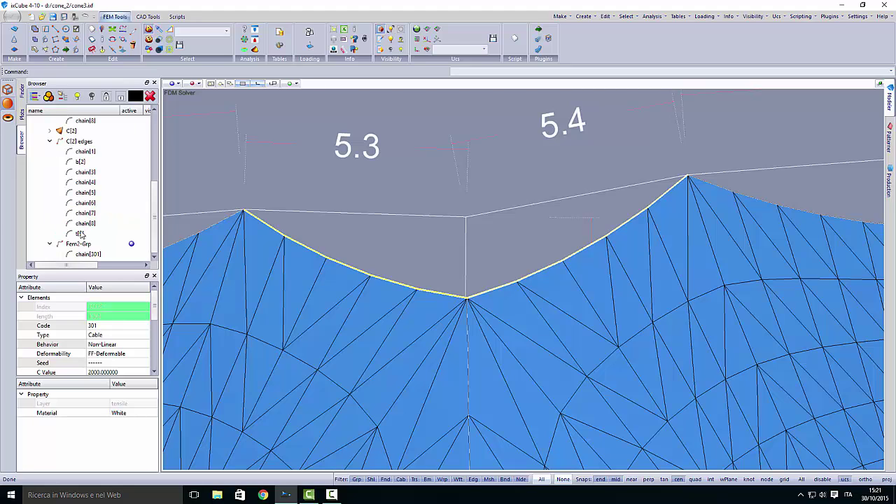
pyautogui.click(80, 234)
pyautogui.rightClick(139, 235)
pyautogui.click(155, 240)
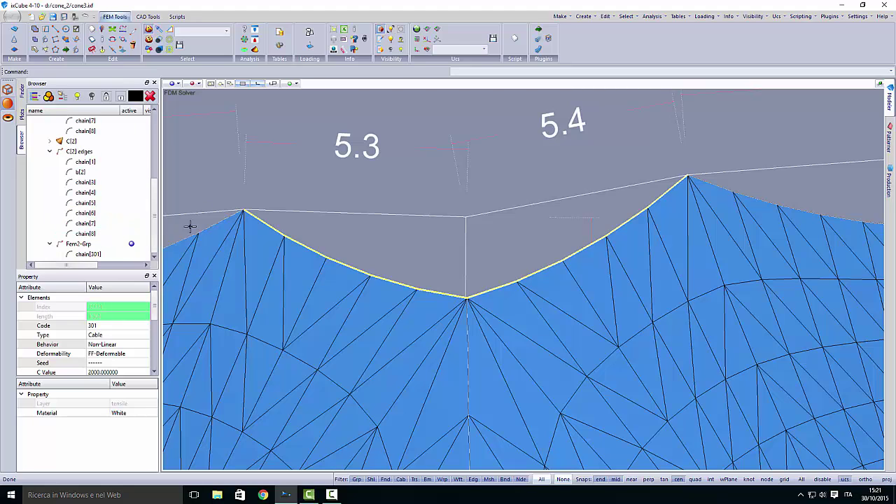
pyautogui.click(210, 171)
pyautogui.click(91, 254)
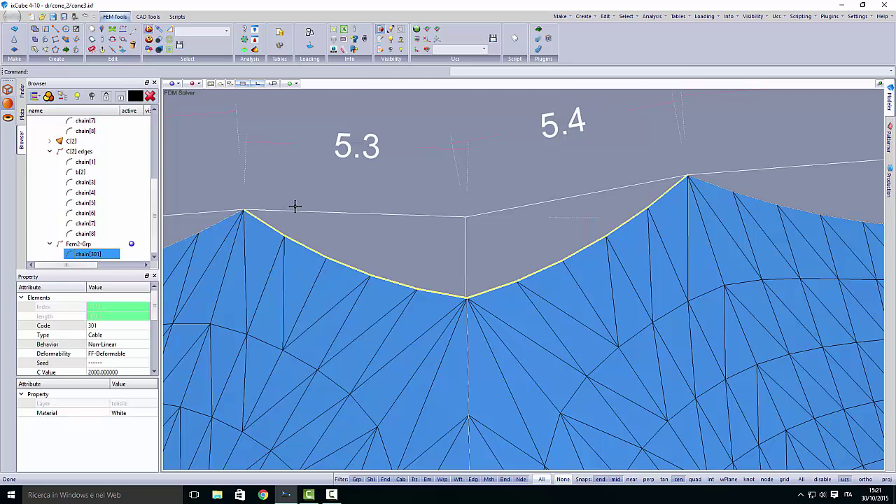
# Select edge cables b[4] of C[1] and b[2] of C[2] at the seam's lower end and create one cable along them in Fem2-Grp
pyautogui.scroll(-5, 287, 209)
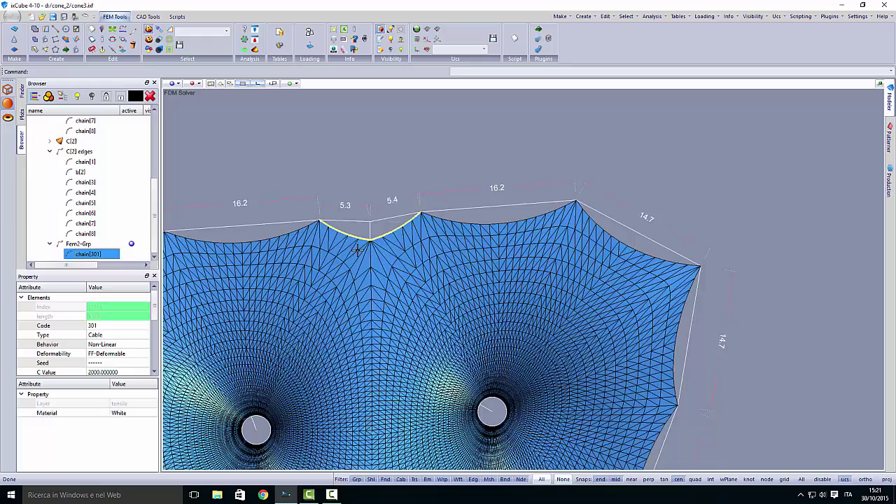
pyautogui.scroll(4, 386, 264)
pyautogui.moveTo(387, 264); pyautogui.dragTo(392, 137, button='middle')
pyautogui.moveTo(400, 282); pyautogui.dragTo(403, 174, button='middle')
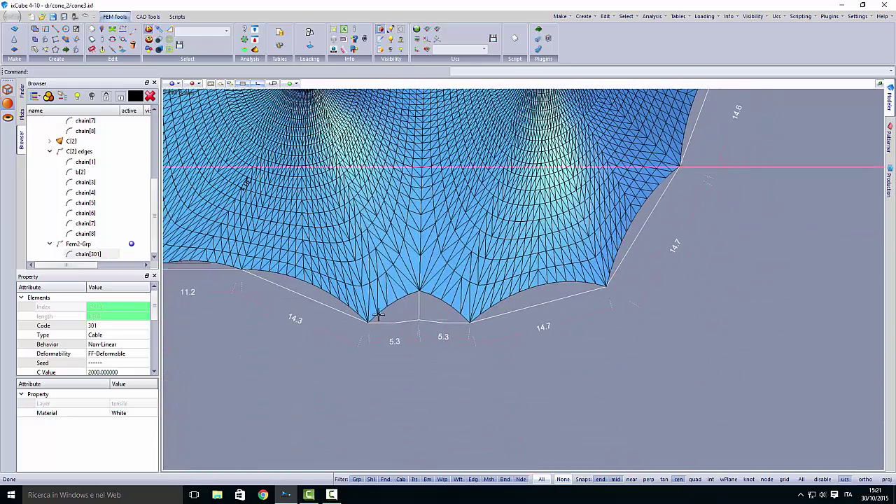
pyautogui.scroll(2, 149, 188)
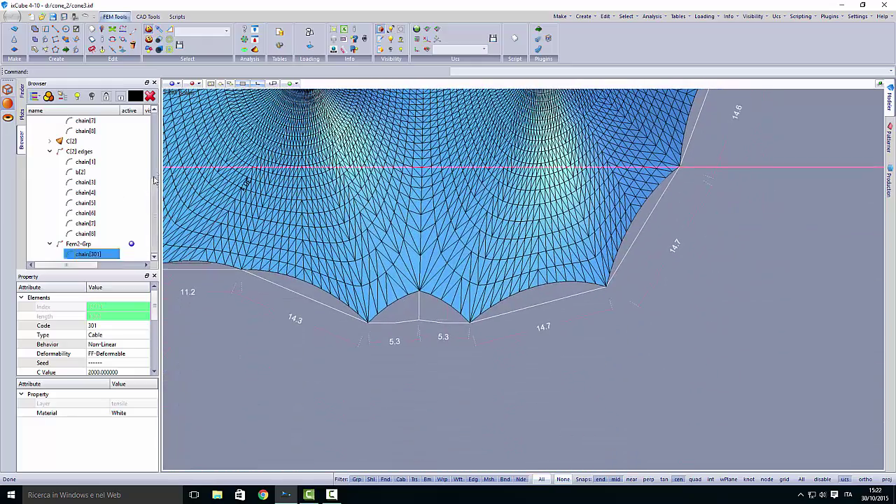
pyautogui.click(206, 310)
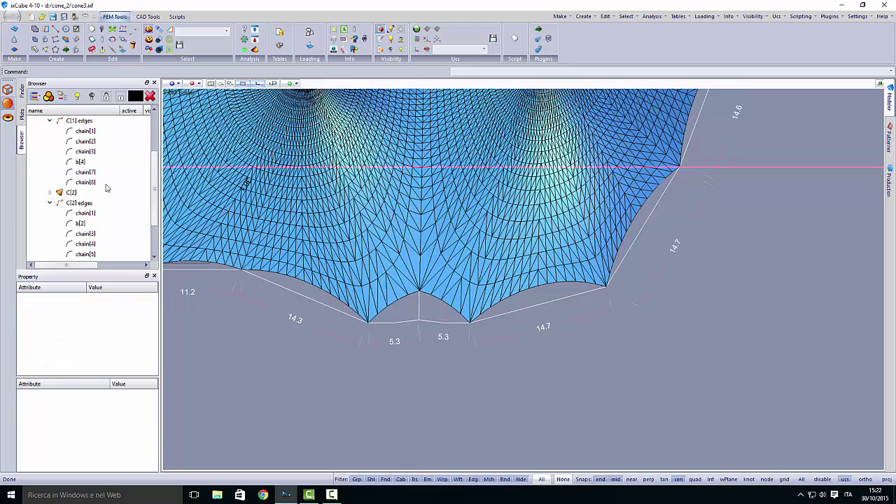
pyautogui.click(81, 163)
pyautogui.scroll(-2, 102, 197)
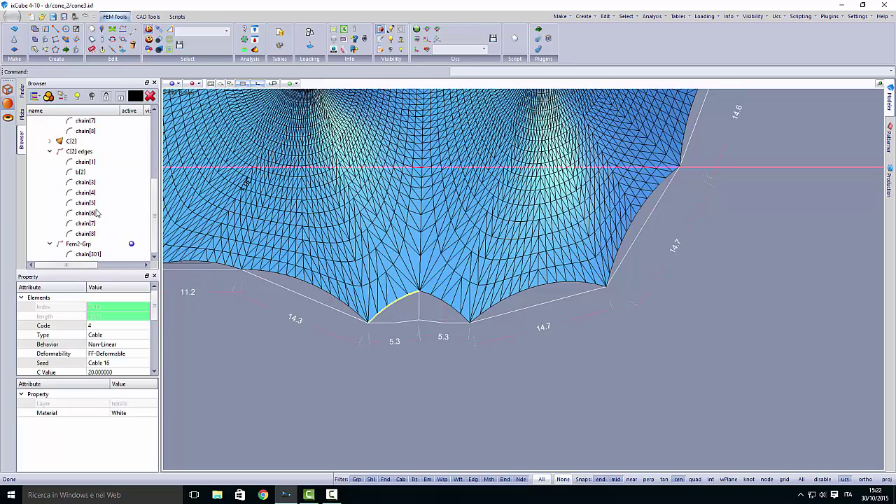
pyautogui.click(81, 173)
pyautogui.scroll(3, 413, 317)
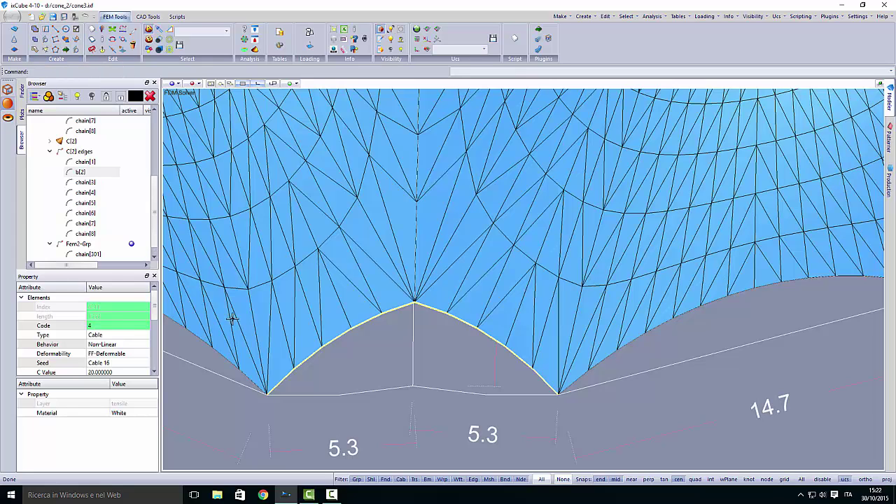
# Clear the selection and select chain[302] in Fem2-Grp to check which edges it covers
pyautogui.click(190, 387)
pyautogui.click(155, 256)
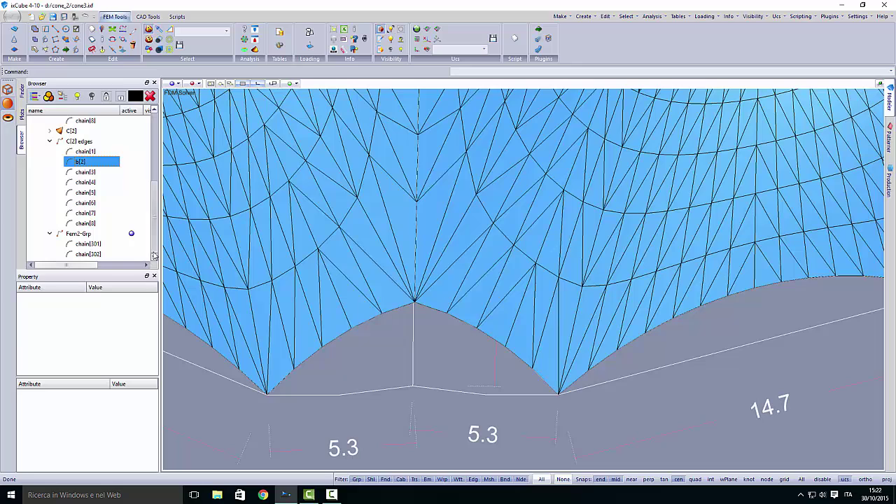
pyautogui.click(88, 254)
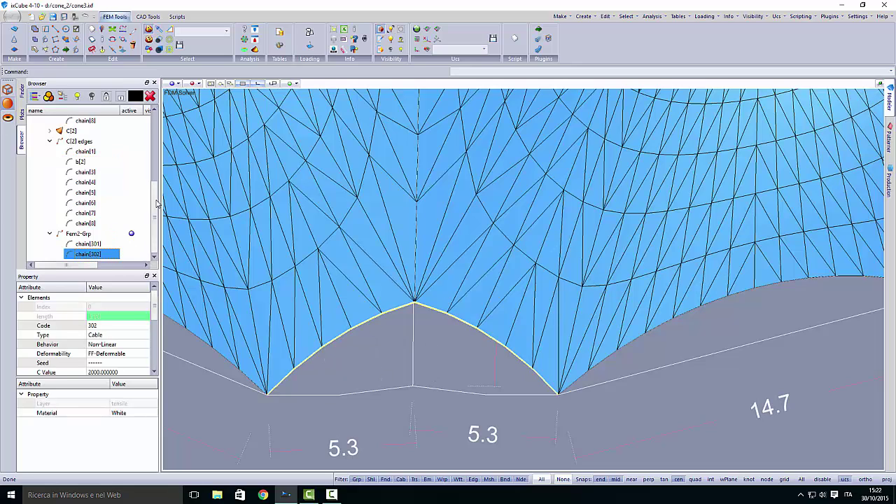
# Delete edge cables b[4] from C[1] edges and b[2] from C[2] edges and clear the selection
pyautogui.scroll(2, 140, 197)
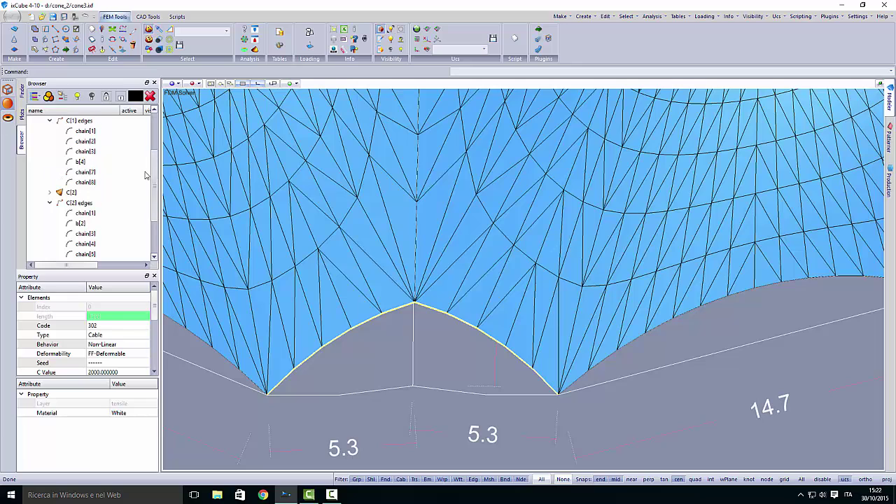
pyautogui.rightClick(81, 161)
pyautogui.moveTo(105, 166)
pyautogui.click(159, 167)
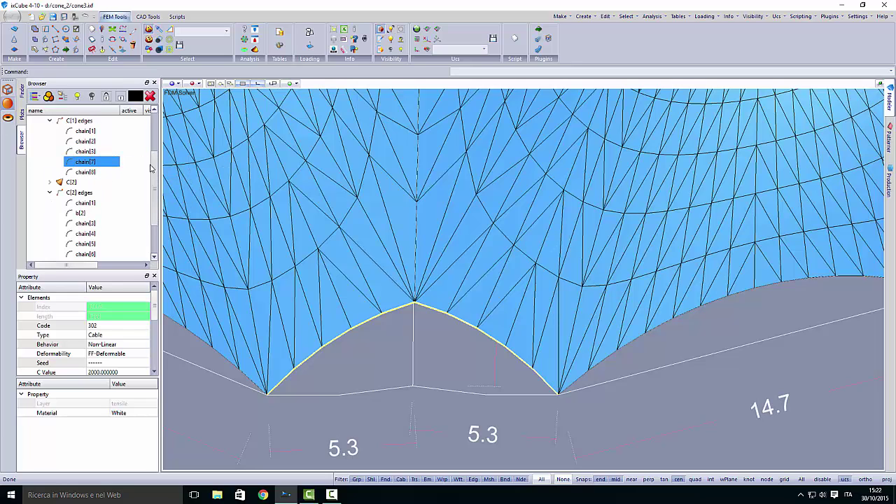
pyautogui.rightClick(82, 214)
pyautogui.moveTo(126, 218)
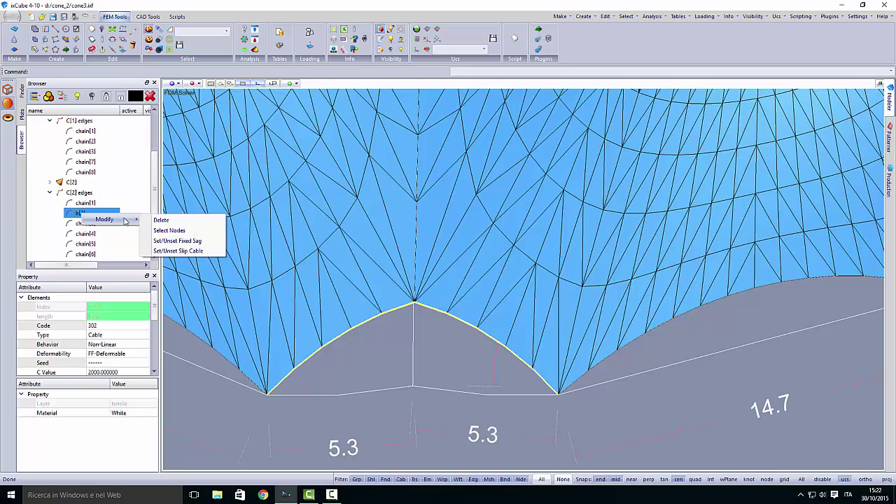
pyautogui.click(160, 220)
pyautogui.click(361, 353)
# Assign the Cable 16 seed and a C value of 20 to chain[301] and chain[302] in Fem2-Grp
pyautogui.scroll(-4, 481, 361)
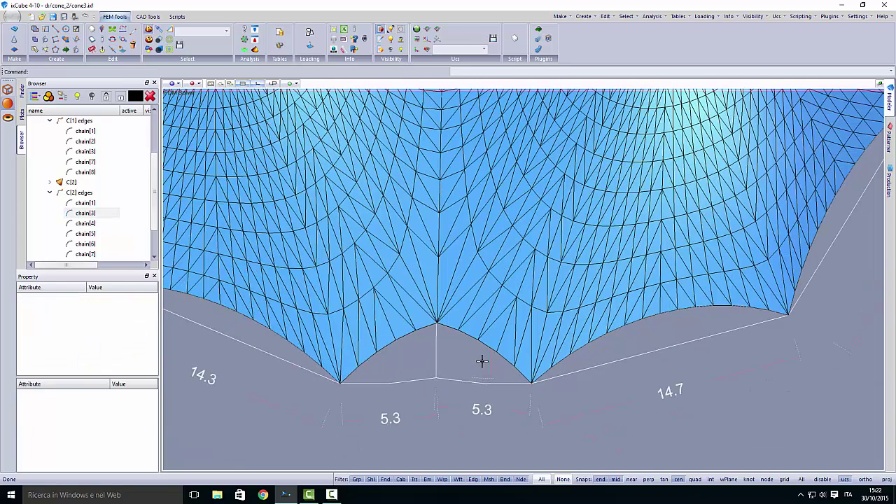
pyautogui.scroll(-2, 157, 245)
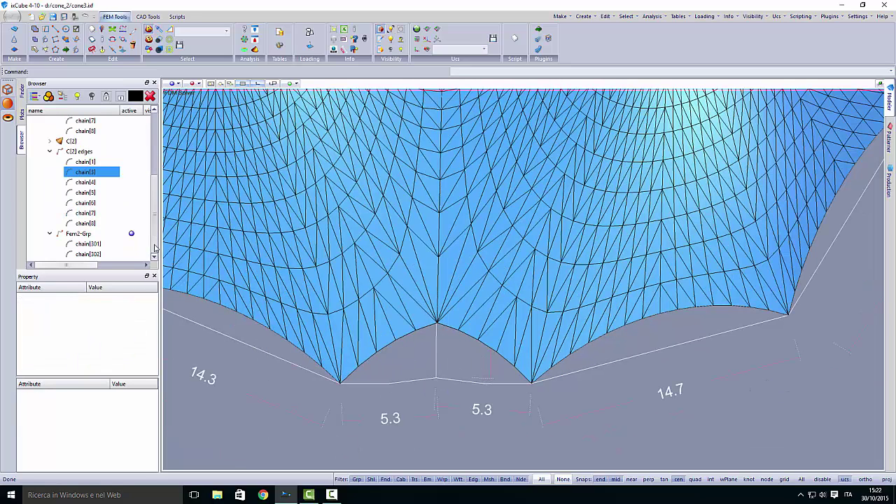
pyautogui.click(84, 244)
pyautogui.keyDown('shift'); pyautogui.click(88, 254); pyautogui.keyUp('shift')
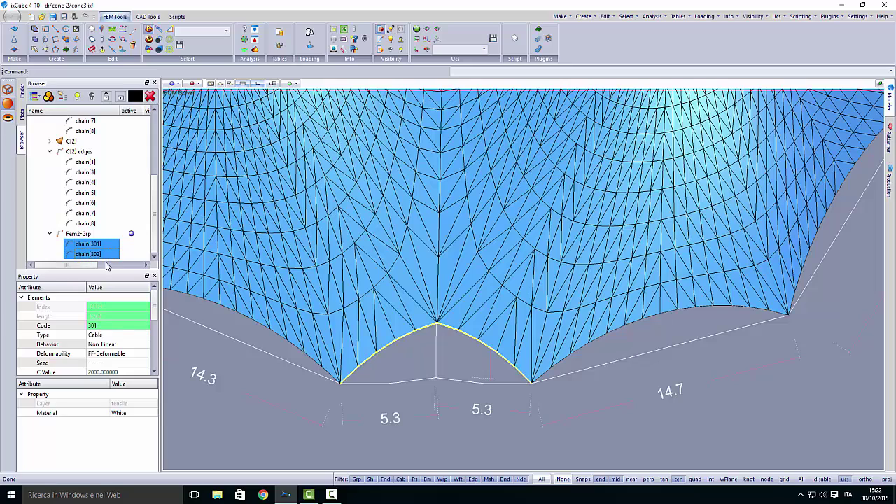
pyautogui.click(112, 363)
pyautogui.click(114, 363)
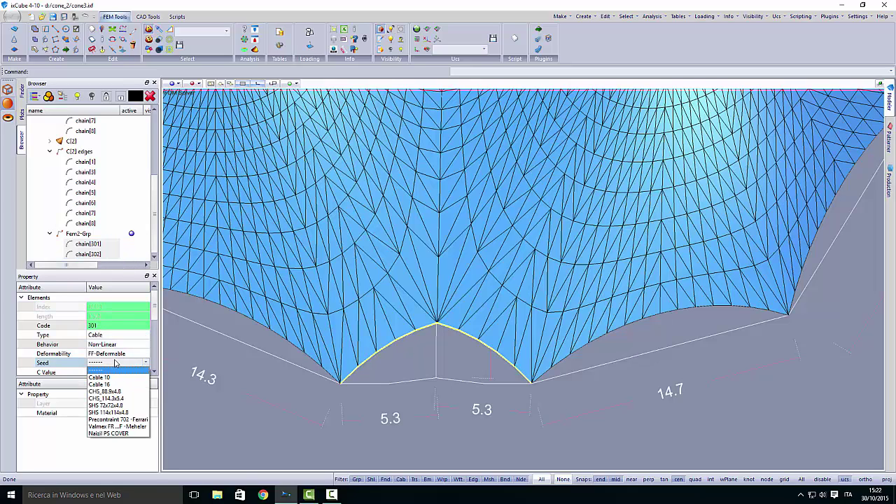
pyautogui.click(110, 375)
pyautogui.click(110, 372)
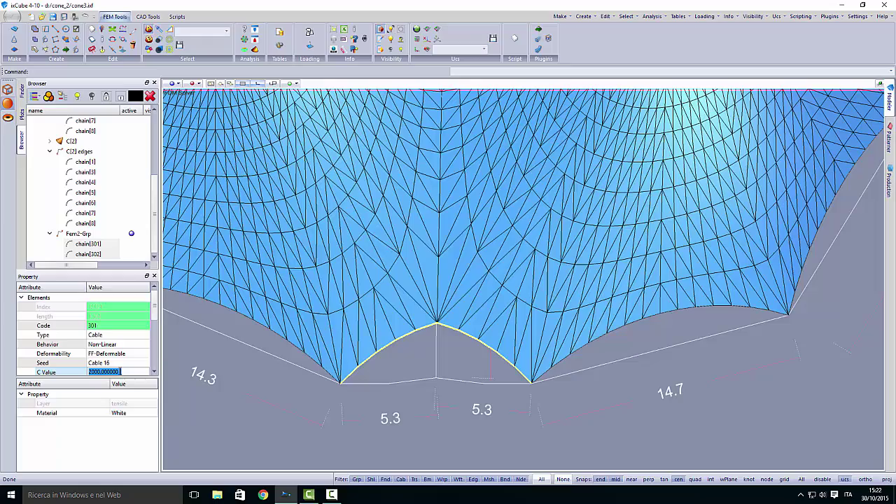
pyautogui.write('20')
pyautogui.click(109, 355)
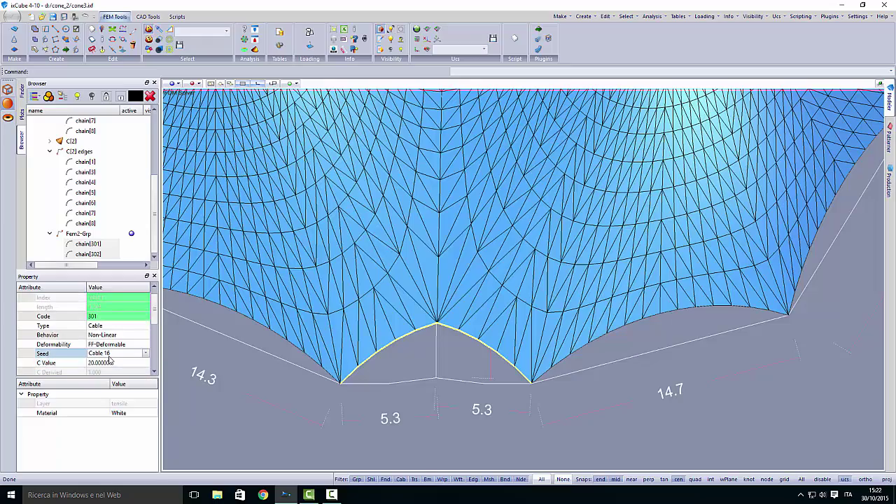
pyautogui.press('Escape')
# Examine the membrane edges at both seam ends in plan, and then the lower seam end in a perspective view
pyautogui.scroll(-2, 373, 377)
pyautogui.moveTo(361, 245); pyautogui.dragTo(397, 296, button='middle')
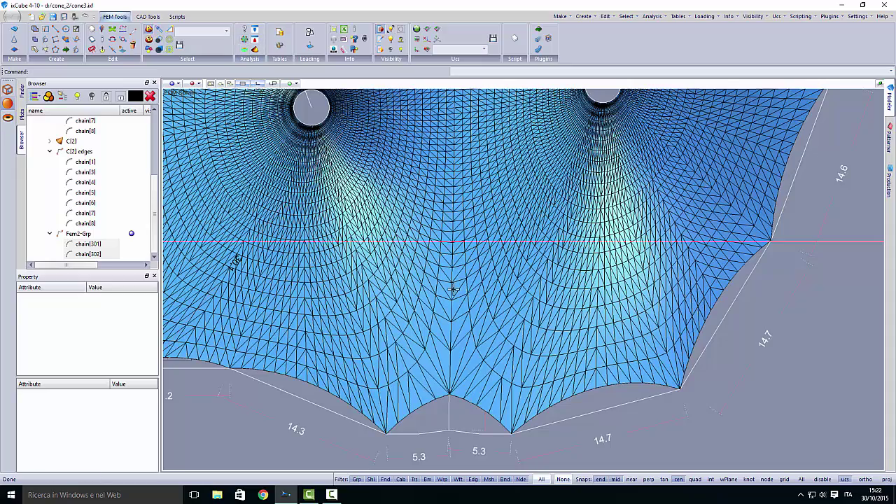
pyautogui.scroll(-2, 455, 310)
pyautogui.moveTo(449, 292); pyautogui.dragTo(460, 371, button='middle')
pyautogui.scroll(-2, 450, 280)
pyautogui.moveTo(449, 273); pyautogui.dragTo(449, 334, button='middle')
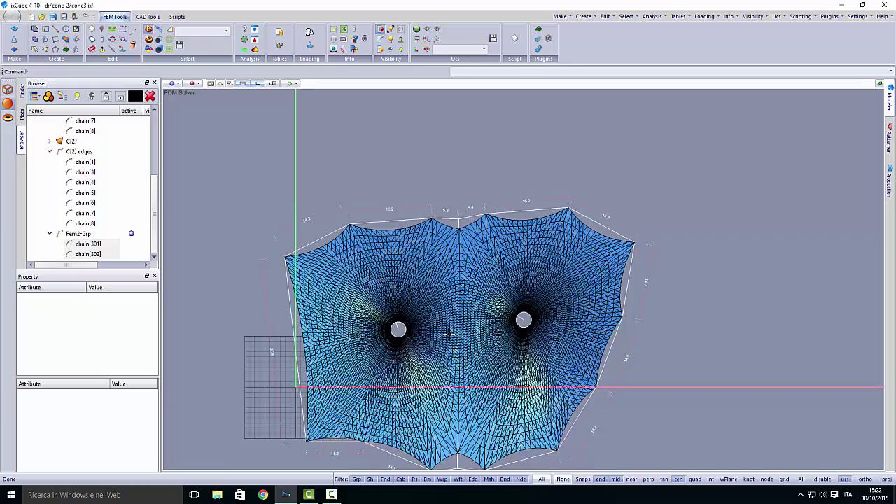
pyautogui.scroll(5, 459, 227)
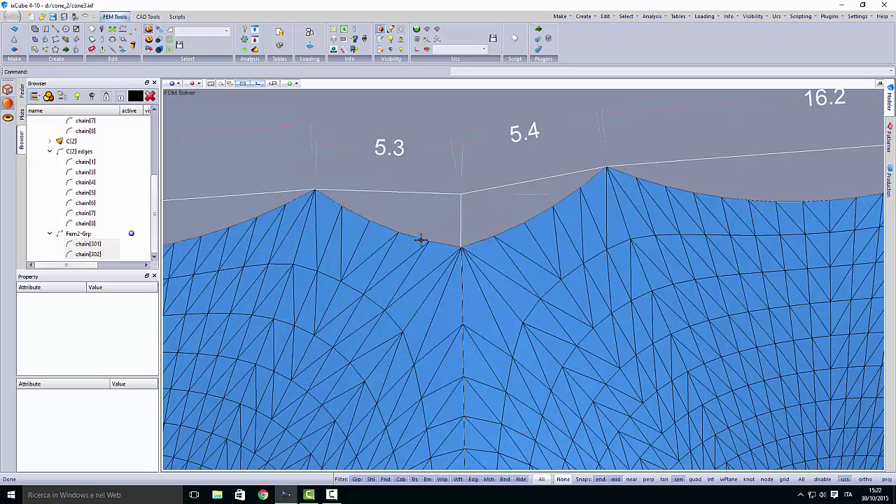
pyautogui.click(173, 84)
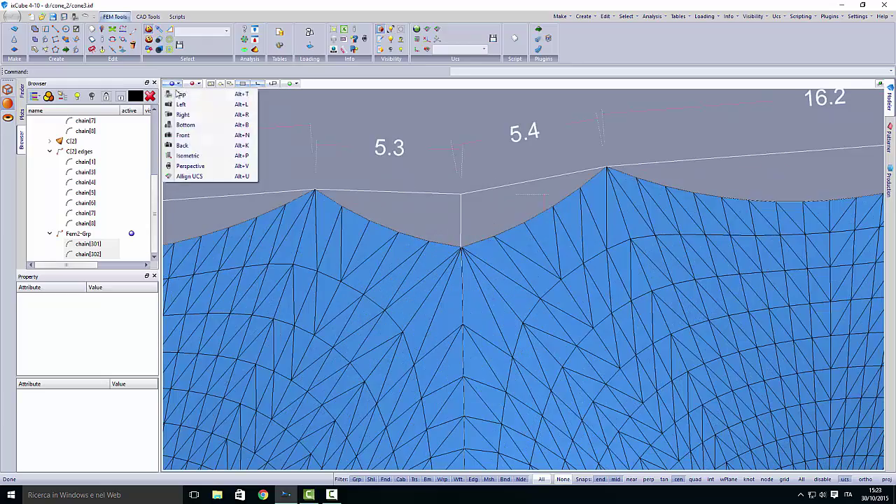
pyautogui.click(188, 166)
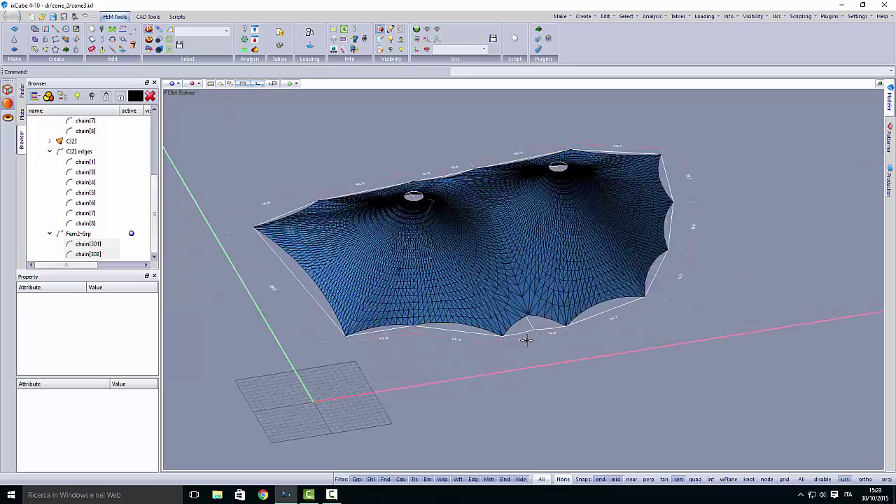
pyautogui.scroll(6, 526, 341)
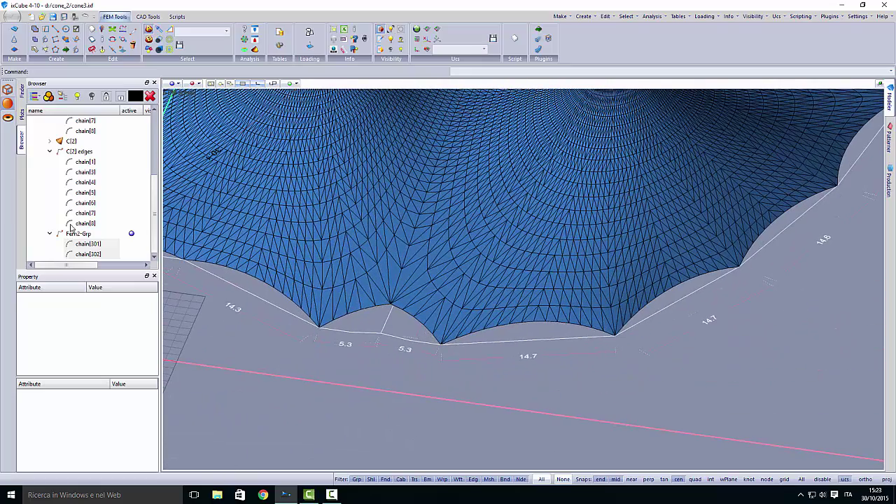
# Set the C value of chain[301] and chain[302] to 50 and recalculate the membrane's form
pyautogui.click(83, 245)
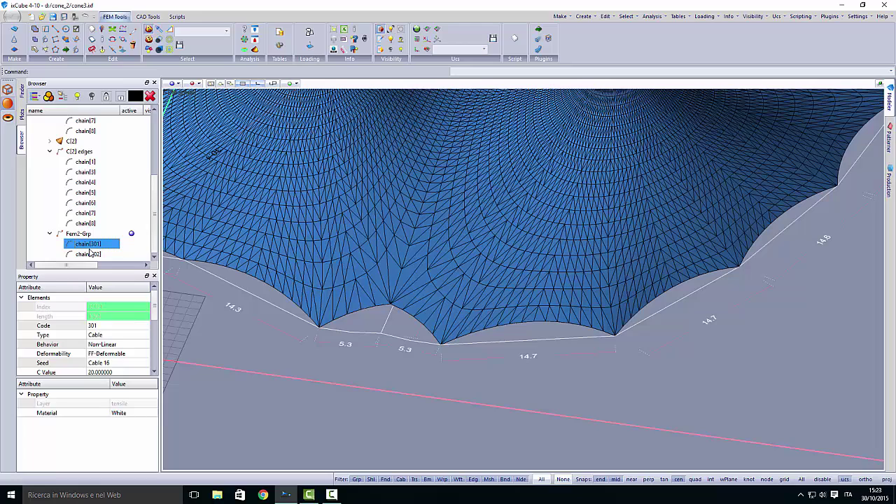
pyautogui.keyDown('ctrl'); pyautogui.click(85, 254); pyautogui.keyUp('ctrl')
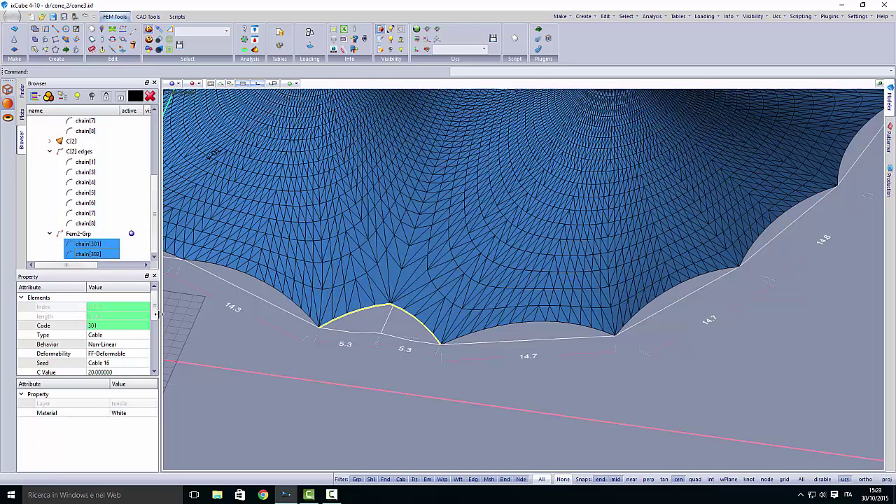
pyautogui.moveTo(154, 309); pyautogui.dragTo(153, 319)
pyautogui.click(120, 353)
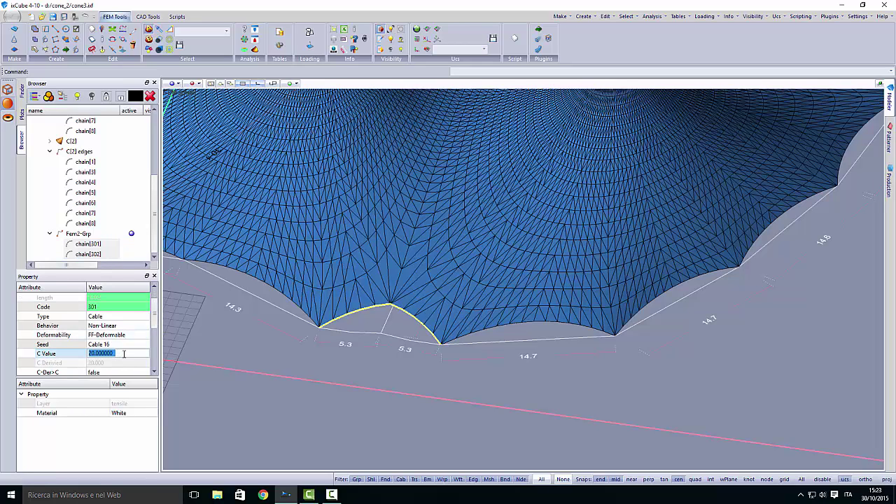
pyautogui.write('50')
pyautogui.click(123, 345)
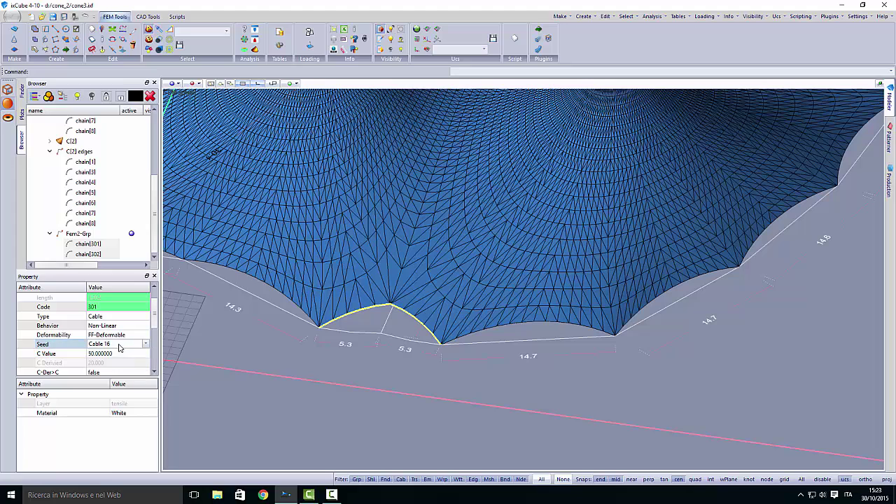
pyautogui.click(253, 51)
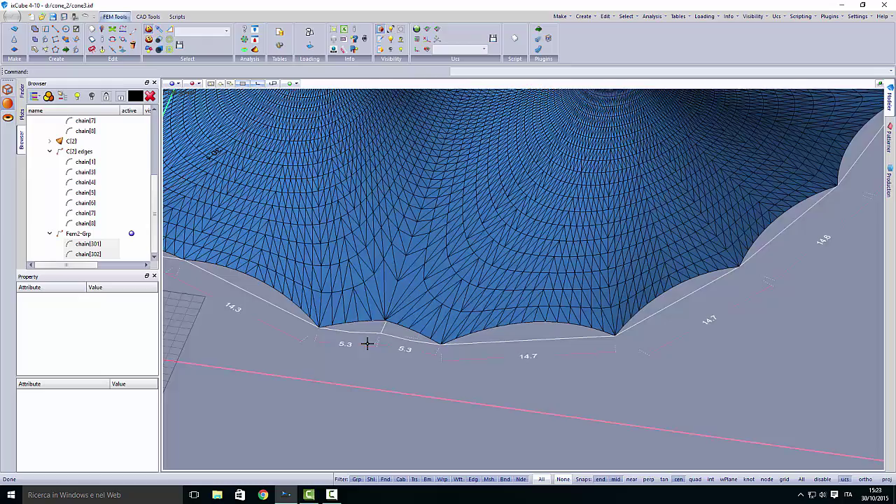
pyautogui.scroll(-4, 366, 343)
pyautogui.moveTo(366, 343); pyautogui.dragTo(364, 300, button='middle')
pyautogui.scroll(-2, 360, 287)
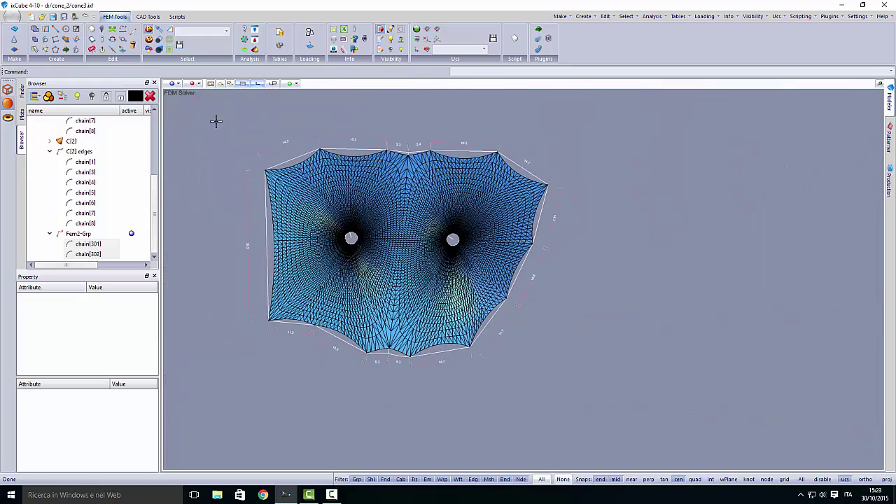
# Examine the curvature of the recalculated edge cables at the upper and lower seam ends in the top view
pyautogui.click(175, 84)
pyautogui.click(184, 94)
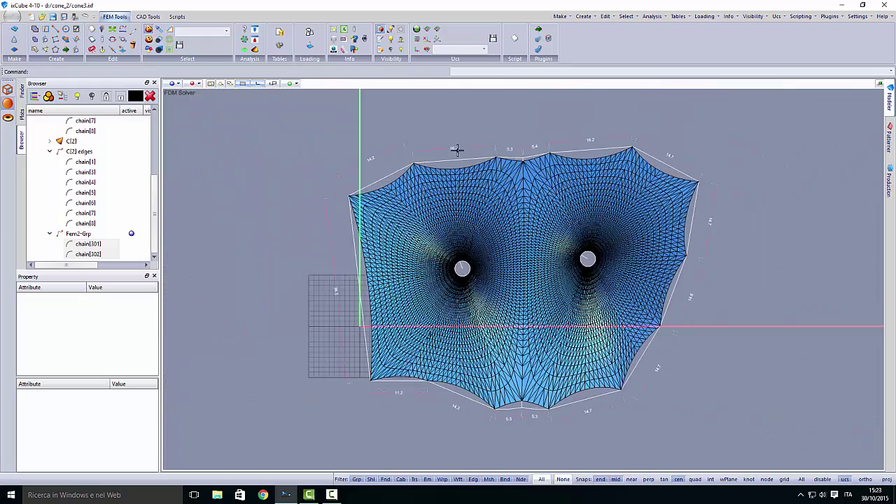
pyautogui.scroll(3, 506, 157)
pyautogui.scroll(5, 540, 153)
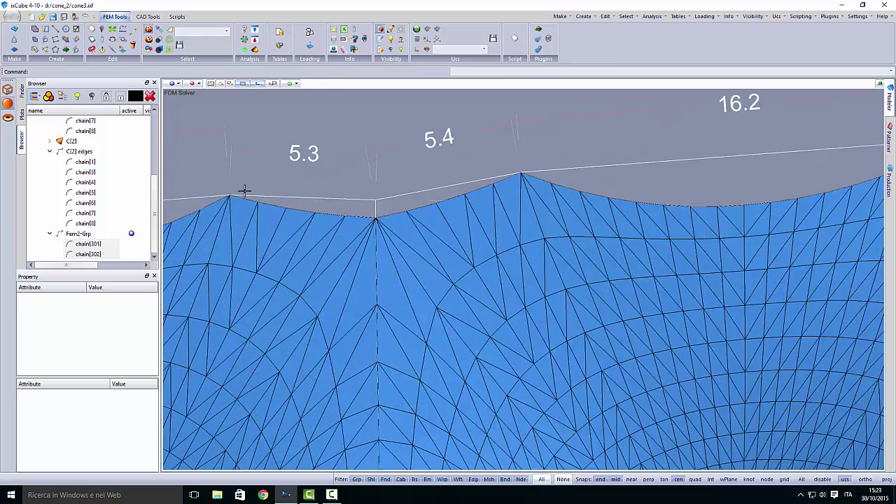
pyautogui.scroll(-5, 301, 193)
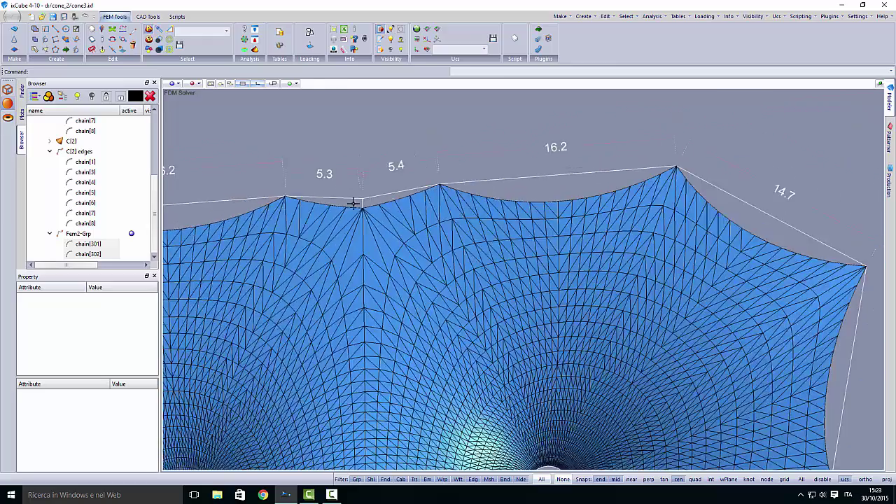
pyautogui.scroll(-1, 365, 250)
pyautogui.moveTo(362, 289); pyautogui.dragTo(386, 176, button='middle')
pyautogui.moveTo(346, 244); pyautogui.dragTo(350, 181, button='middle')
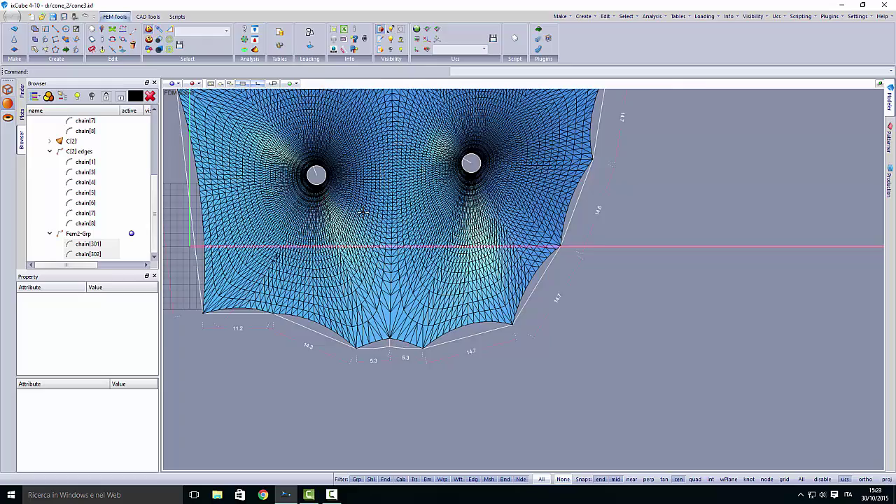
pyautogui.scroll(2, 375, 301)
pyautogui.scroll(5, 391, 308)
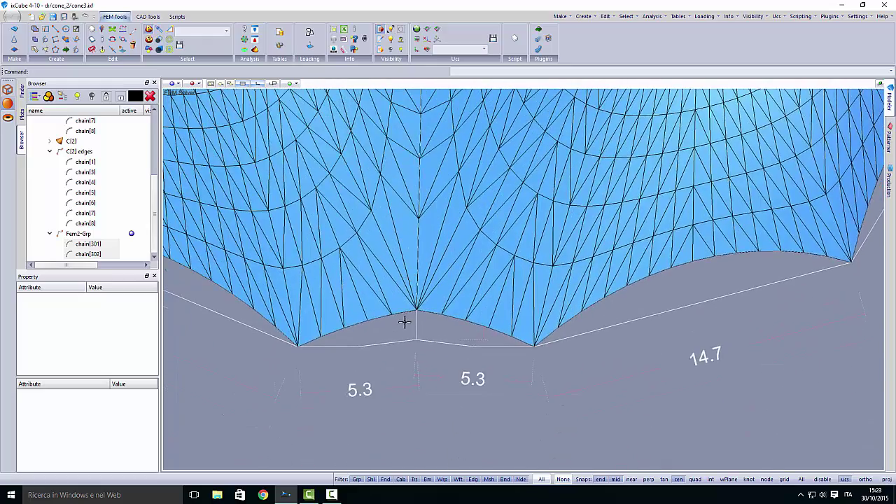
# Collapse the C[2] edges, C[1] edges and Fem2-Grp groups in the model tree
pyautogui.click(51, 151)
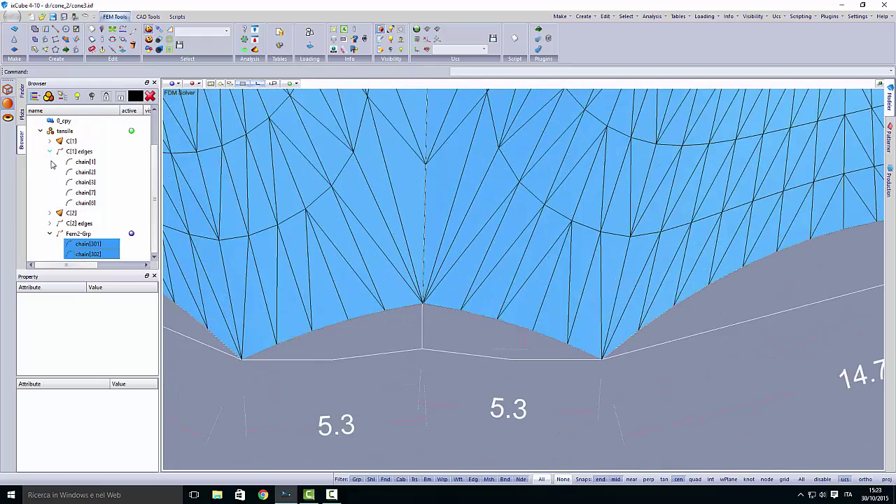
pyautogui.click(51, 152)
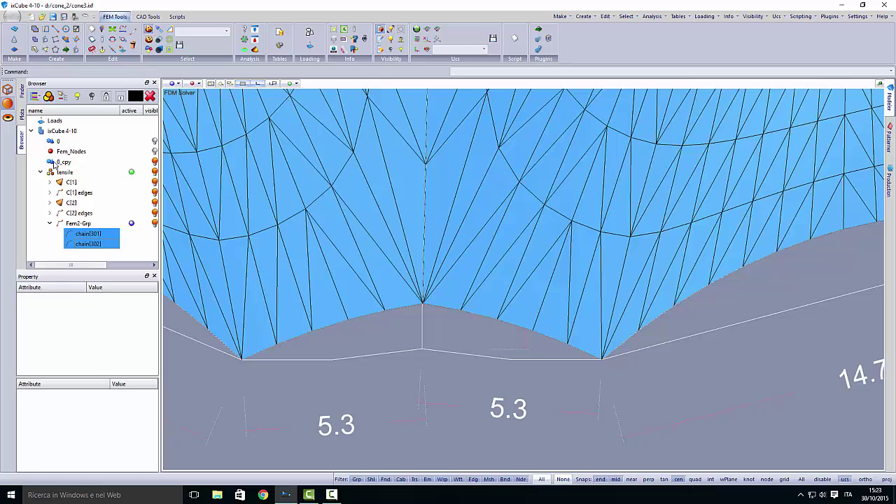
pyautogui.click(50, 223)
# Inspect the edge cables meeting at the lower seam end, first in plan and then in an isometric view
pyautogui.moveTo(316, 268); pyautogui.dragTo(386, 294, button='middle')
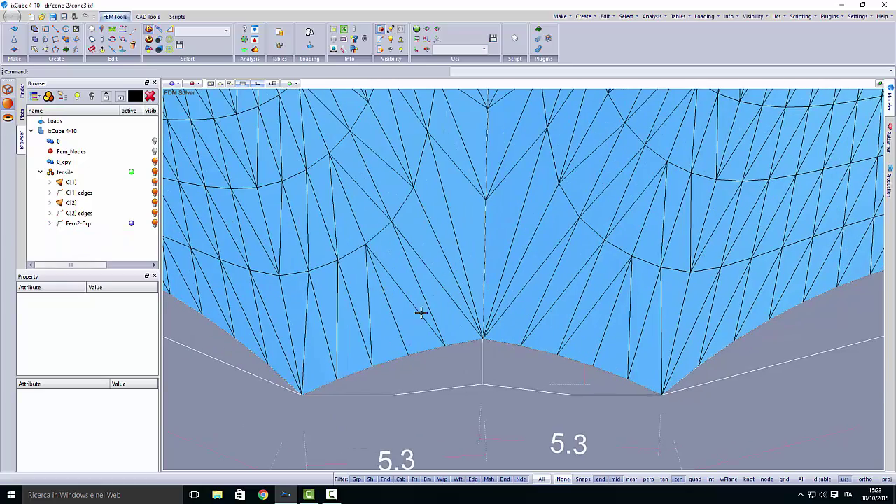
pyautogui.scroll(-3, 421, 313)
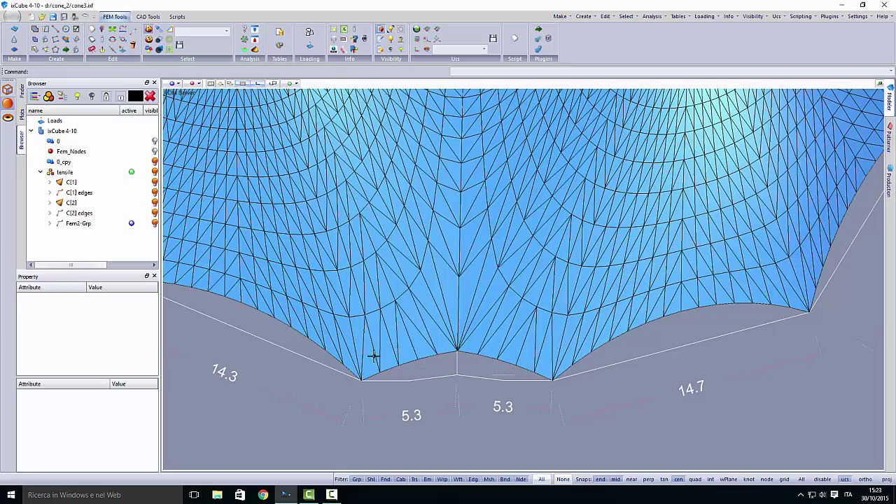
pyautogui.scroll(-2, 444, 360)
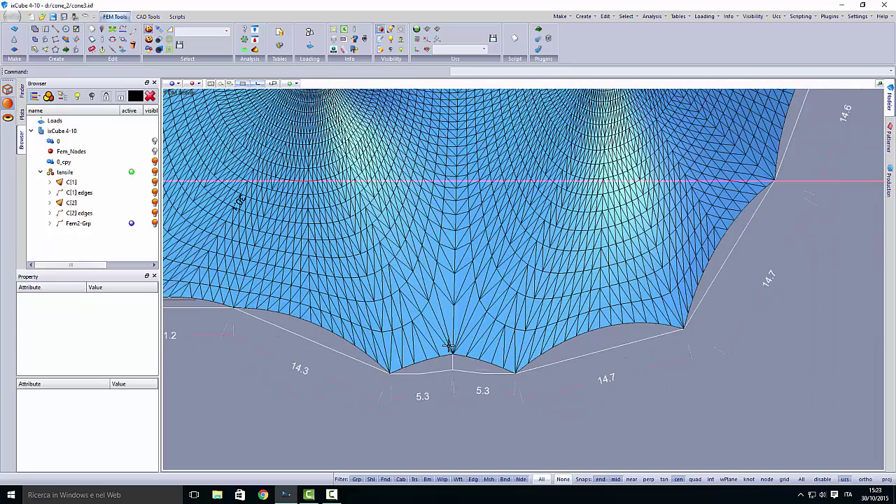
pyautogui.scroll(2, 461, 354)
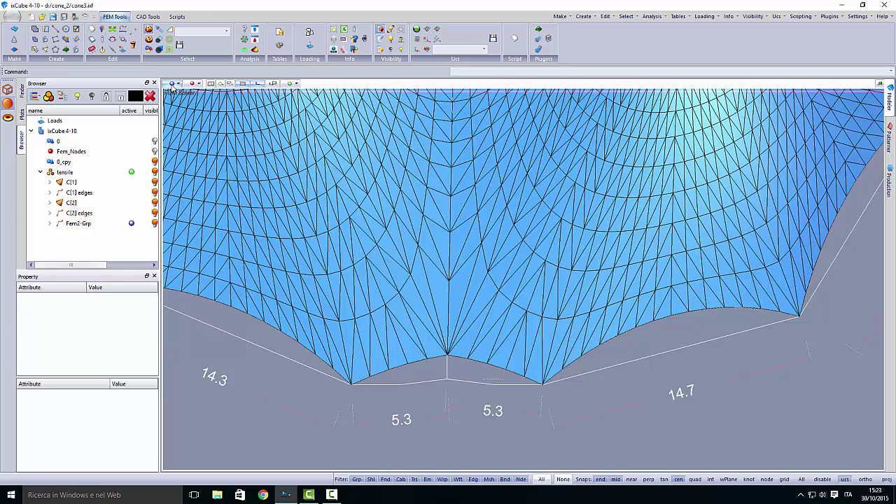
pyautogui.click(171, 83)
pyautogui.click(187, 156)
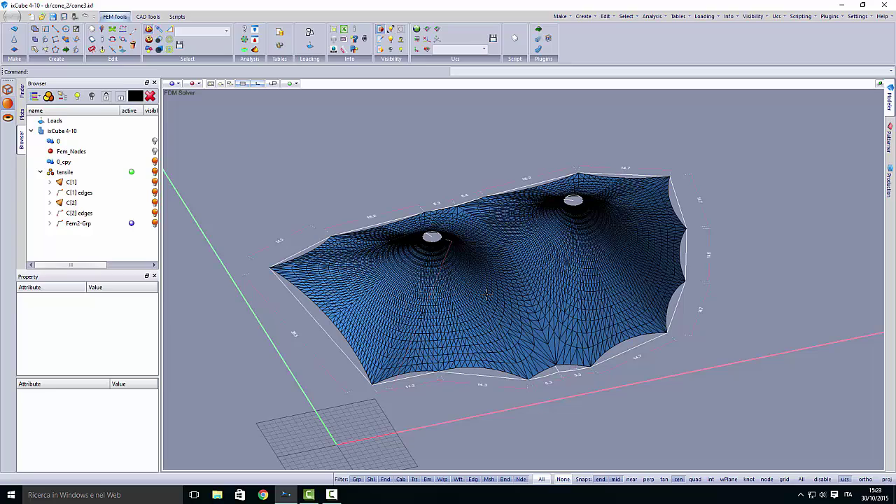
pyautogui.scroll(6, 531, 364)
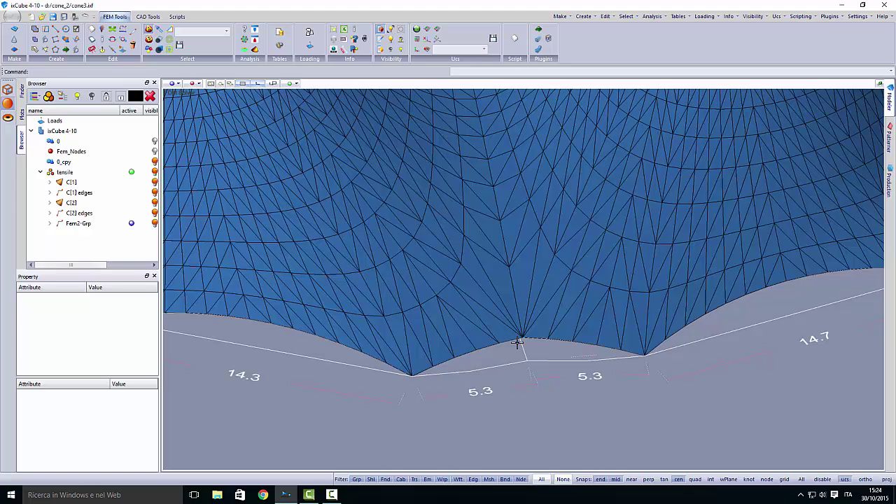
pyautogui.scroll(2, 527, 341)
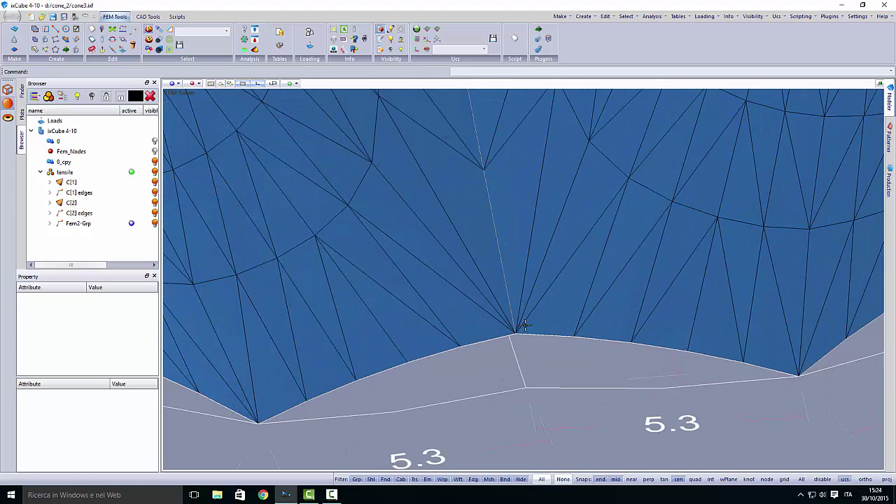
pyautogui.scroll(-3, 455, 324)
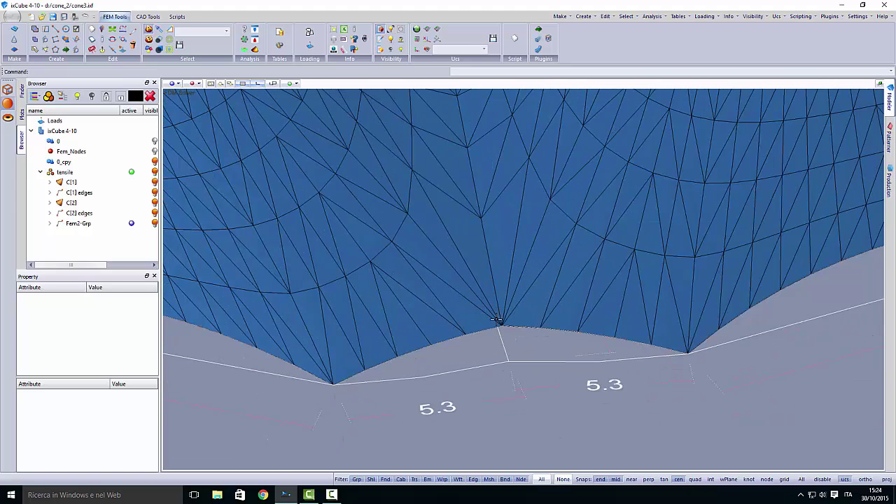
pyautogui.scroll(3, 502, 328)
pyautogui.scroll(-5, 503, 328)
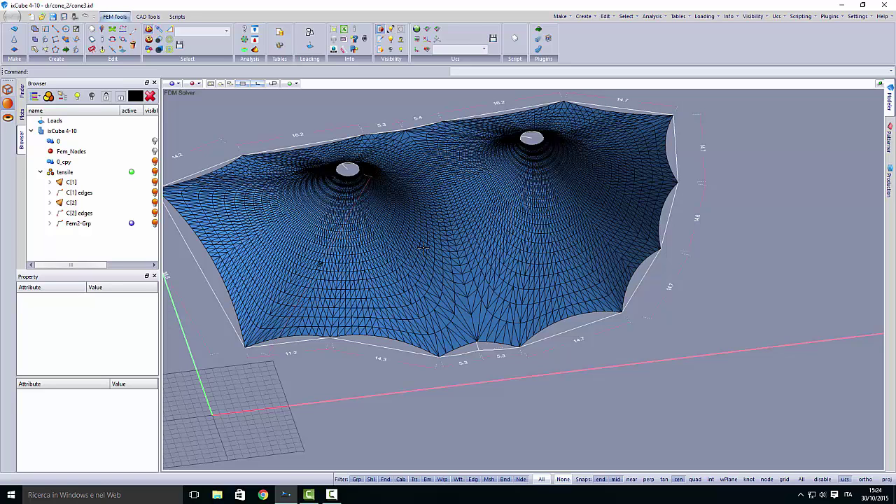
# Return to the top view at the upper seam end, make layer 0_cpy active and clear the selection
pyautogui.click(175, 83)
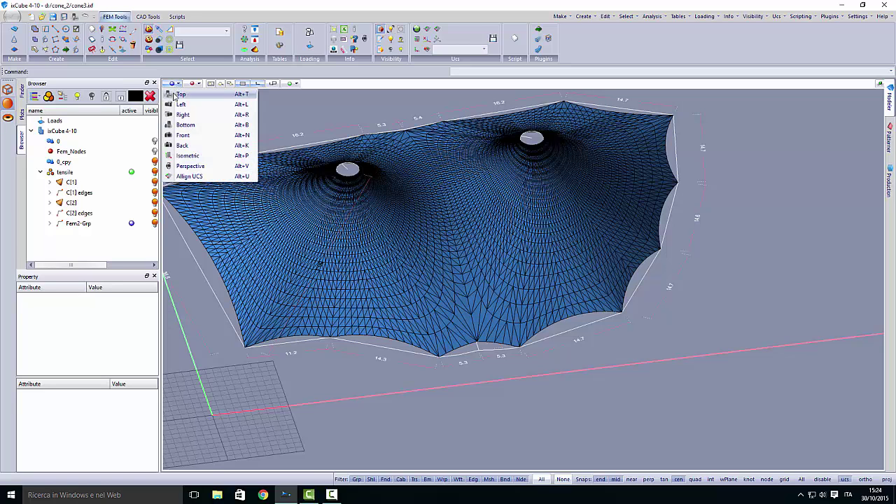
pyautogui.click(210, 94)
pyautogui.scroll(5, 343, 221)
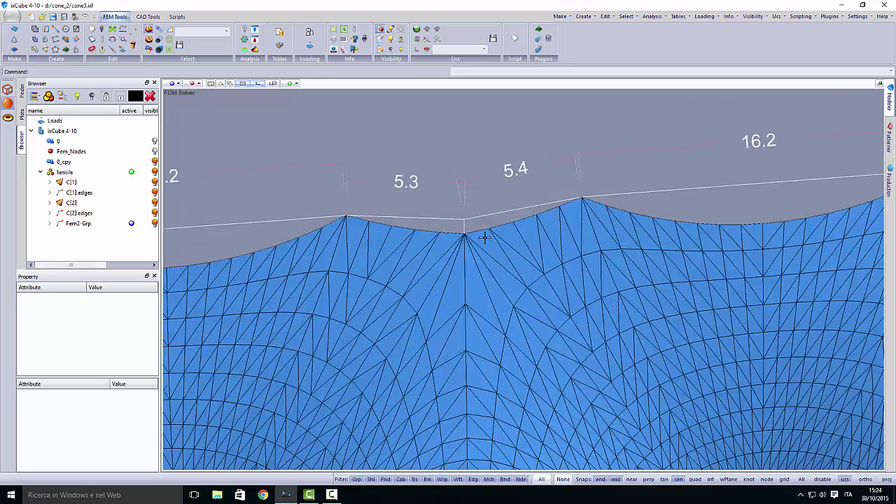
pyautogui.moveTo(406, 265); pyautogui.dragTo(374, 254, button='middle')
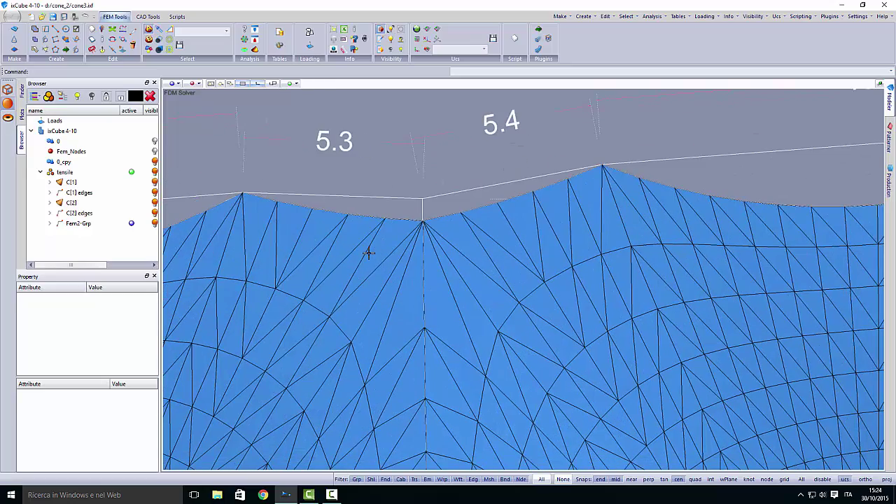
pyautogui.doubleClick(64, 162)
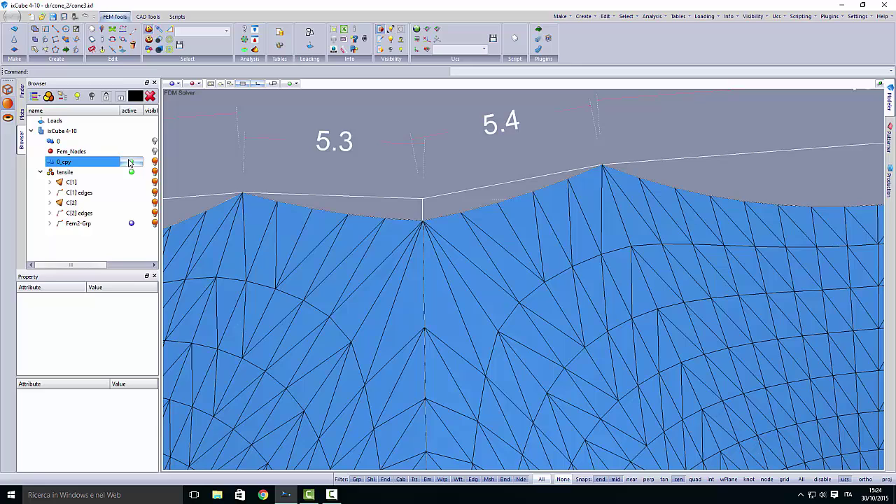
pyautogui.click(79, 238)
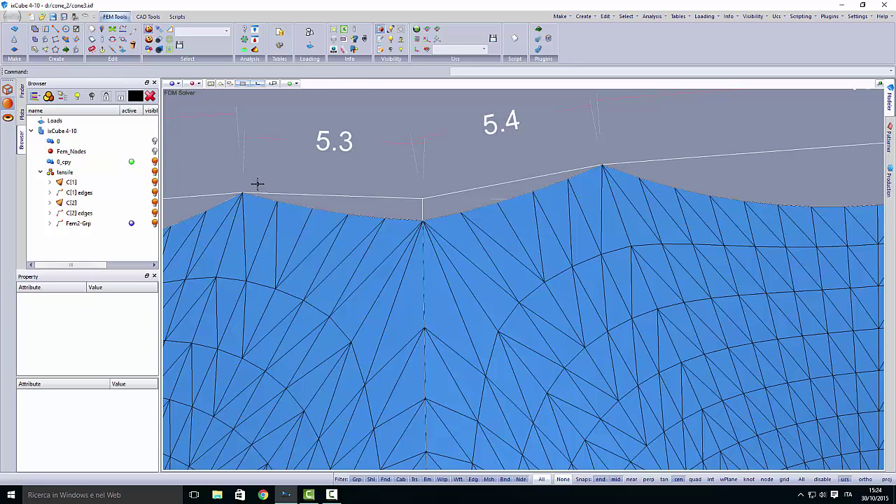
# Draw a Start End On arc between the two membrane corners flanking the upper seam end, passing through the seam's end point
pyautogui.click(148, 17)
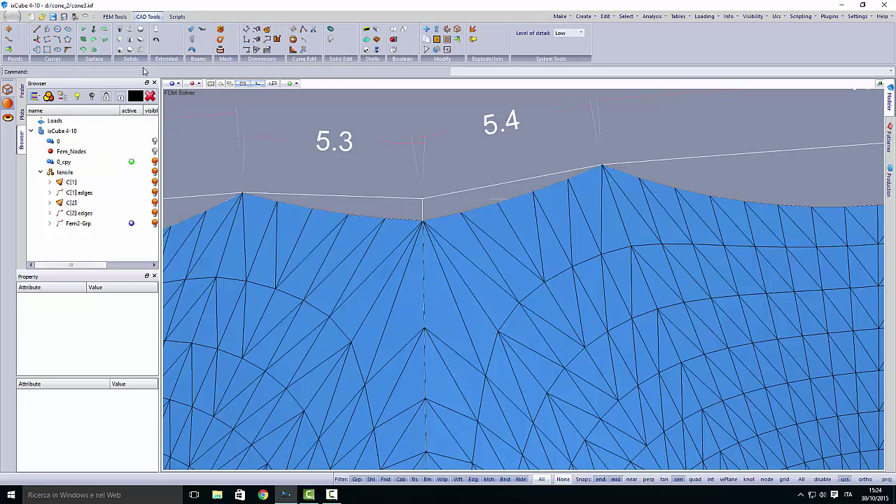
pyautogui.click(67, 49)
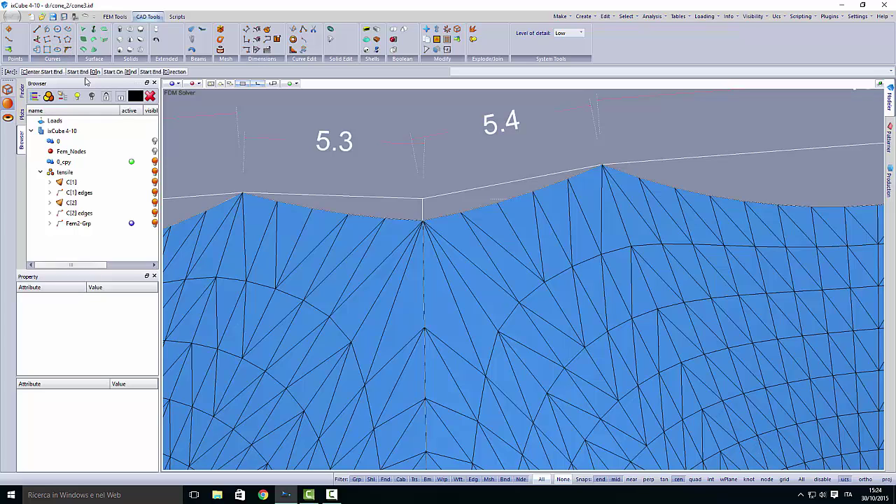
pyautogui.click(86, 73)
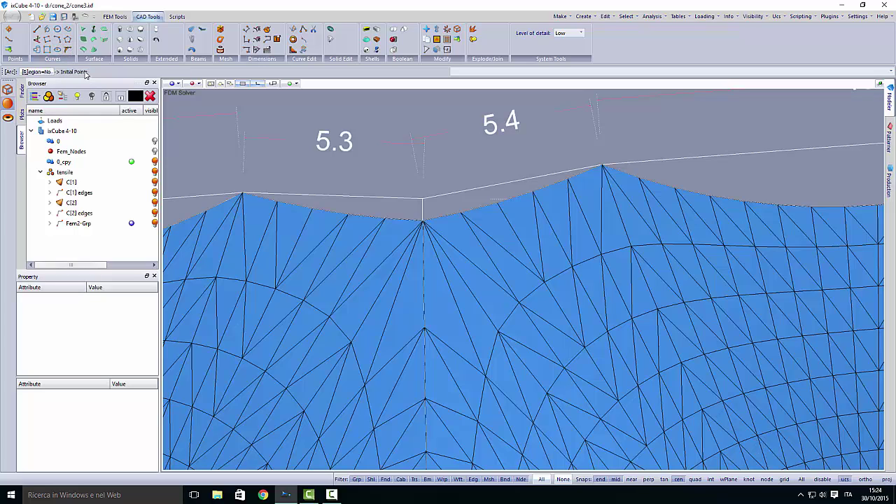
pyautogui.click(244, 192)
pyautogui.click(600, 163)
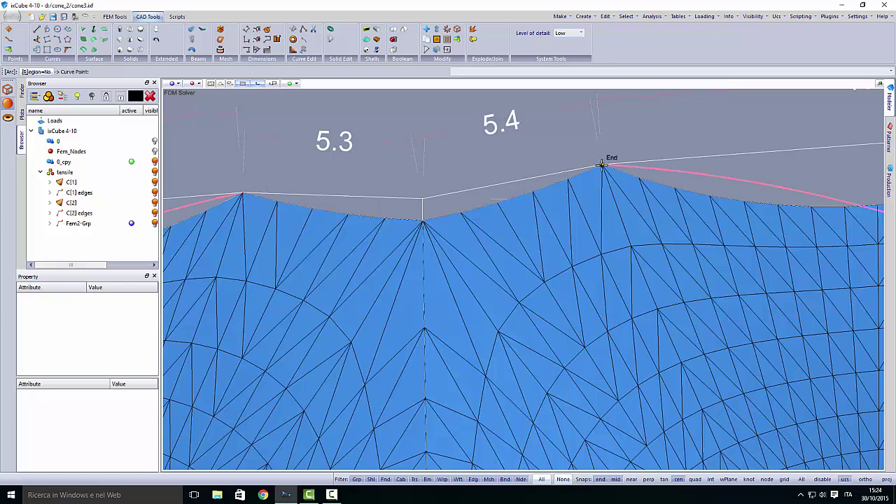
pyautogui.click(422, 220)
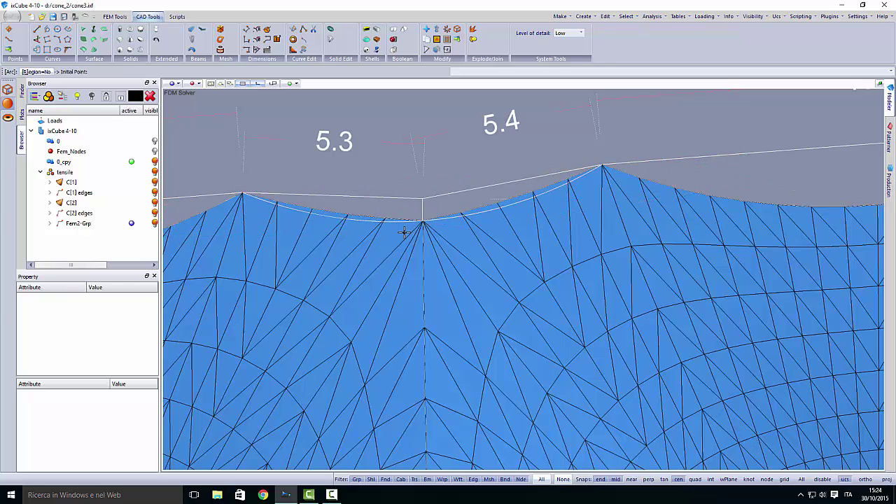
pyautogui.scroll(2, 302, 208)
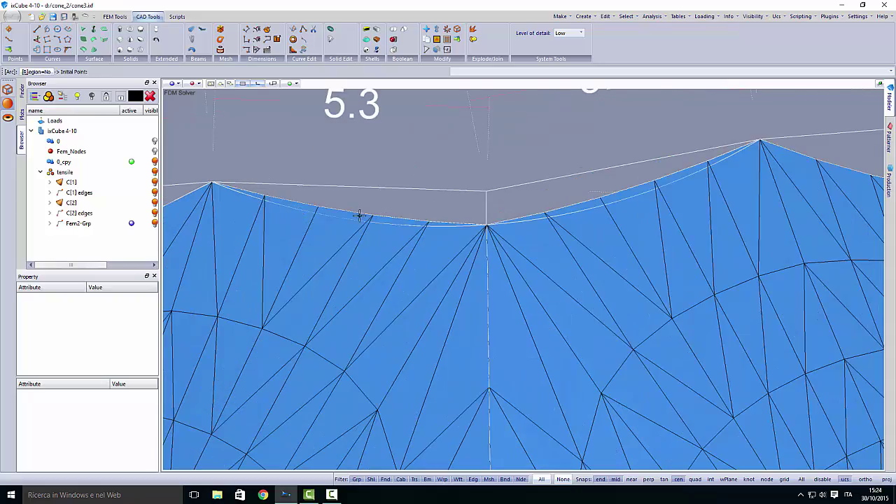
# Draw a matching arc between the two corners flanking the lower seam end, through the seam's end point, and finish the Arc command
pyautogui.scroll(-6, 536, 204)
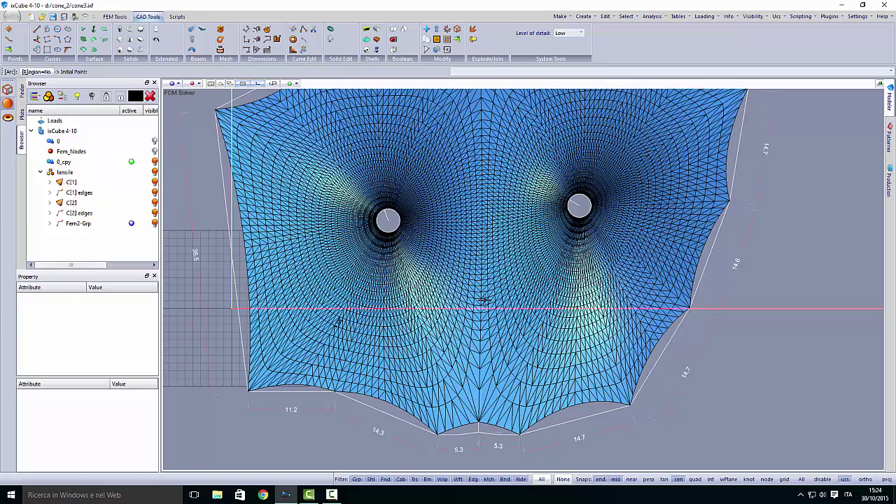
pyautogui.scroll(5, 483, 300)
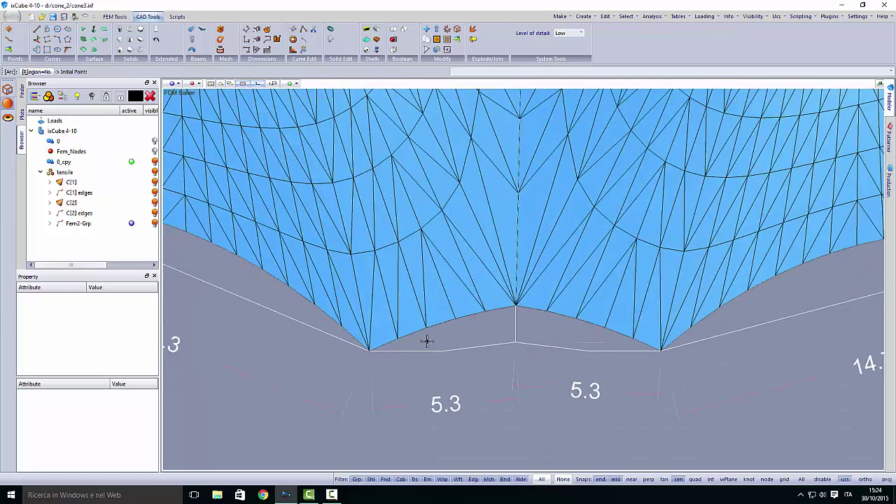
pyautogui.click(369, 351)
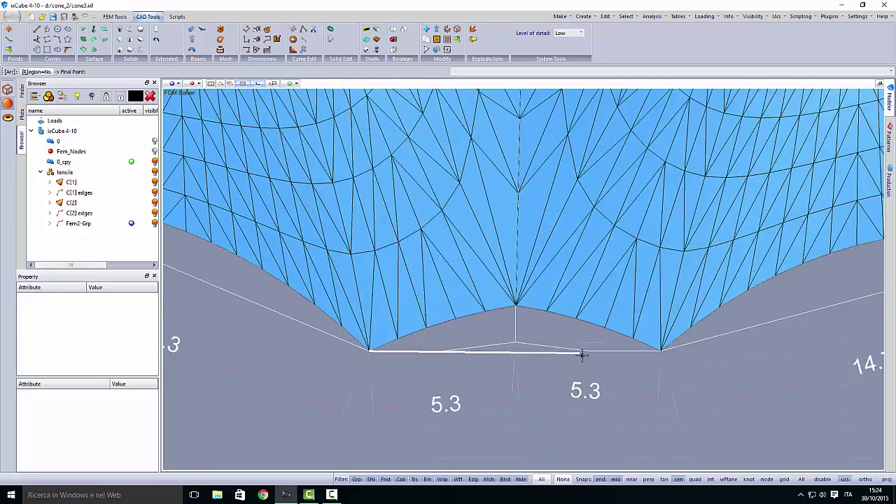
pyautogui.click(660, 351)
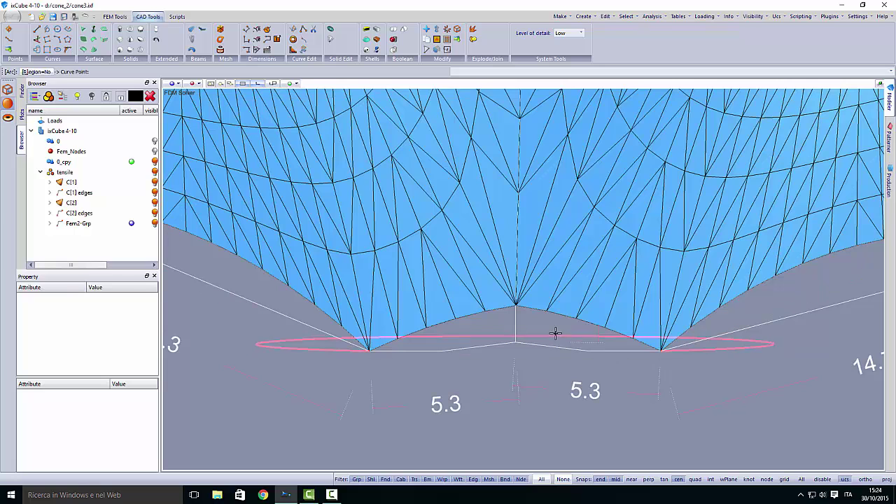
pyautogui.click(514, 306)
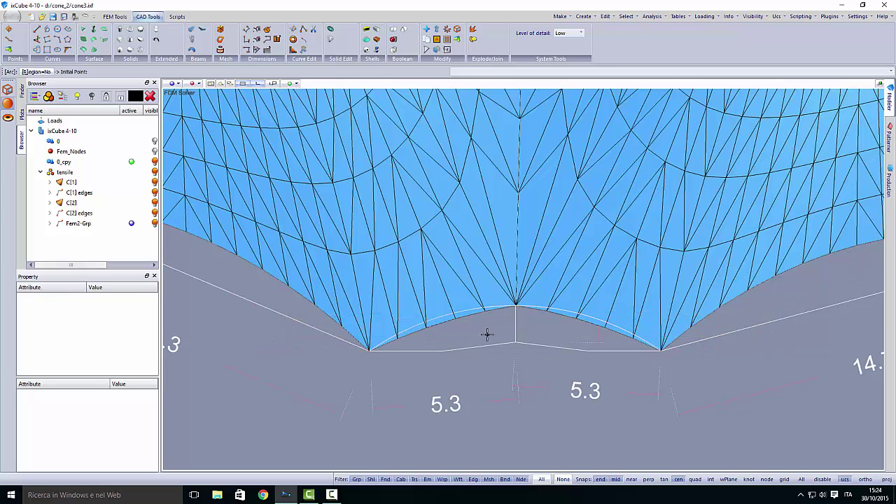
pyautogui.scroll(4, 462, 337)
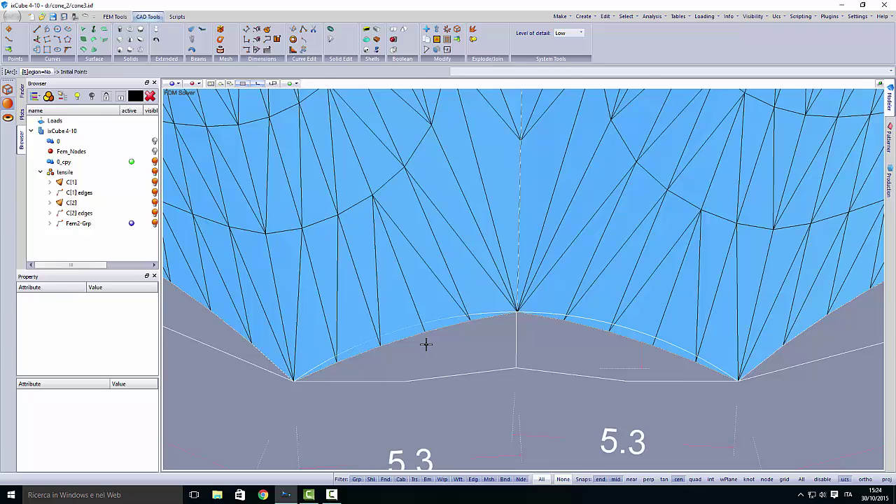
pyautogui.scroll(-2, 452, 341)
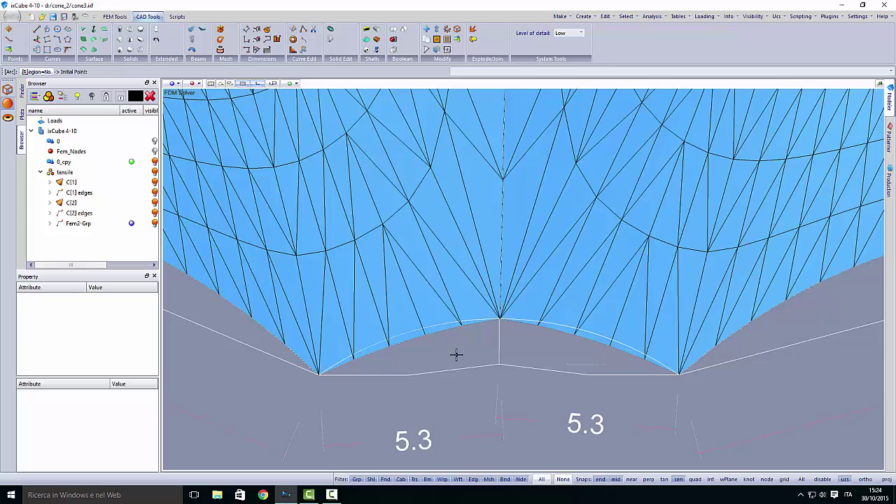
pyautogui.press('Escape')
pyautogui.scroll(-3, 428, 371)
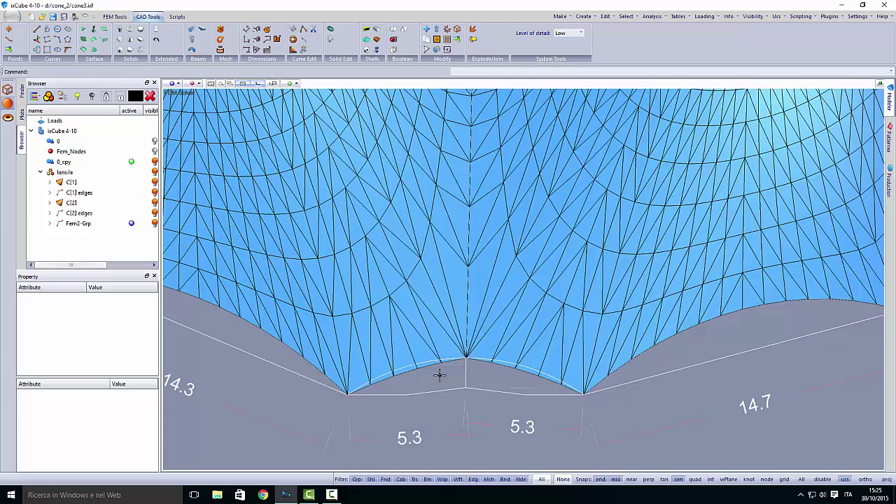
# Expand Fem2-Grp, select cable chain[301] and bring the upper seam end into close view
pyautogui.scroll(2, 439, 376)
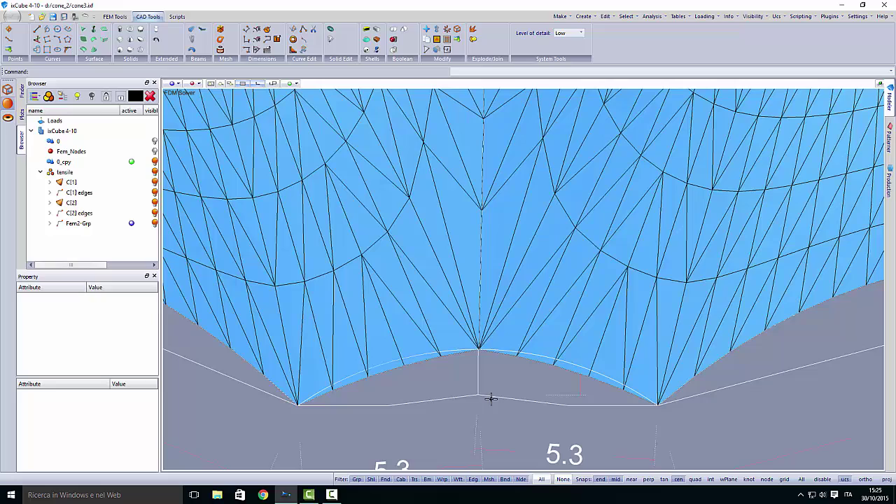
pyautogui.click(50, 223)
pyautogui.click(89, 235)
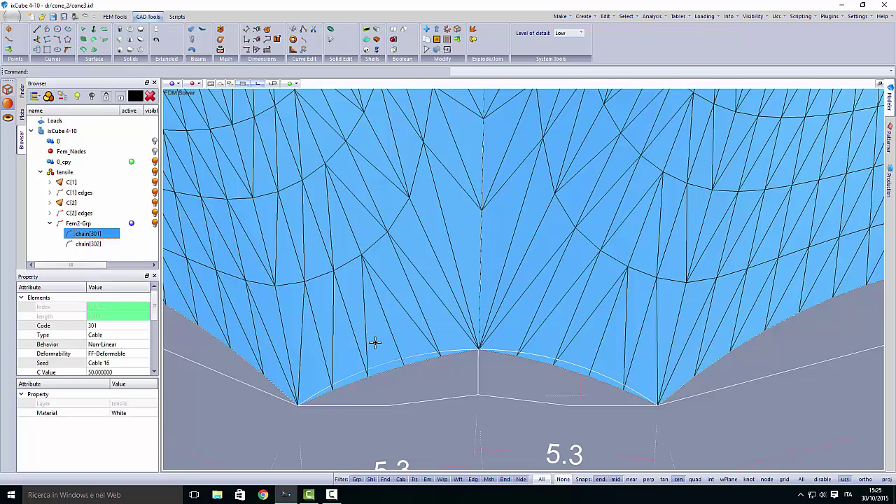
pyautogui.scroll(-7, 375, 342)
pyautogui.moveTo(378, 194); pyautogui.dragTo(444, 386, button='middle')
pyautogui.scroll(-2, 444, 387)
pyautogui.moveTo(453, 280); pyautogui.dragTo(402, 375, button='middle')
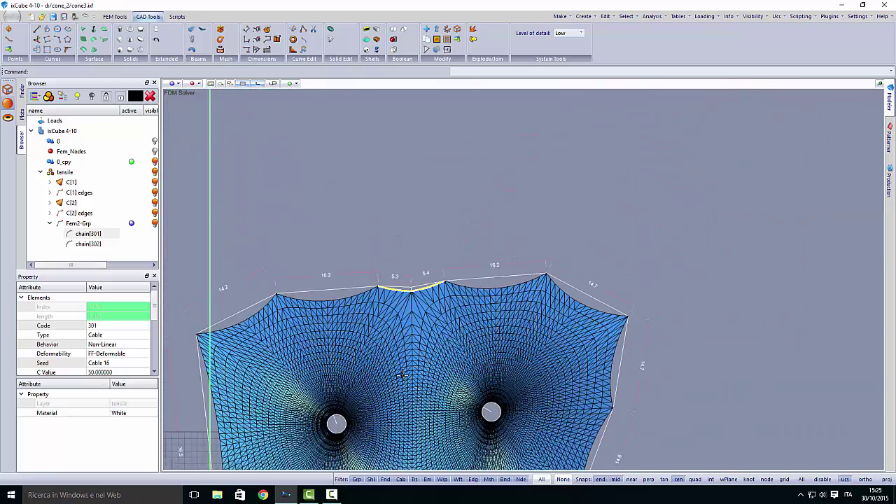
pyautogui.scroll(4, 401, 376)
pyautogui.scroll(1, 412, 329)
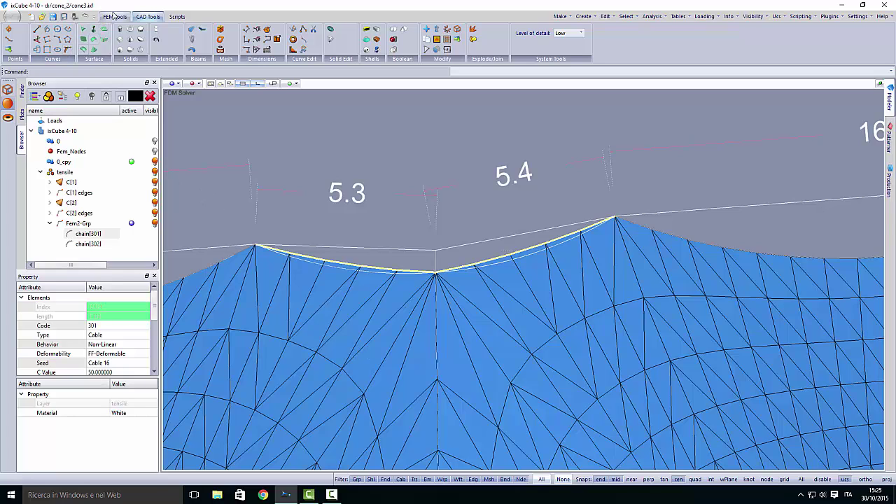
# Run Deform chain to curve on chain[301], with the right-hand membrane corner as chain origin and the upper reference arc as target curve
pyautogui.click(115, 16)
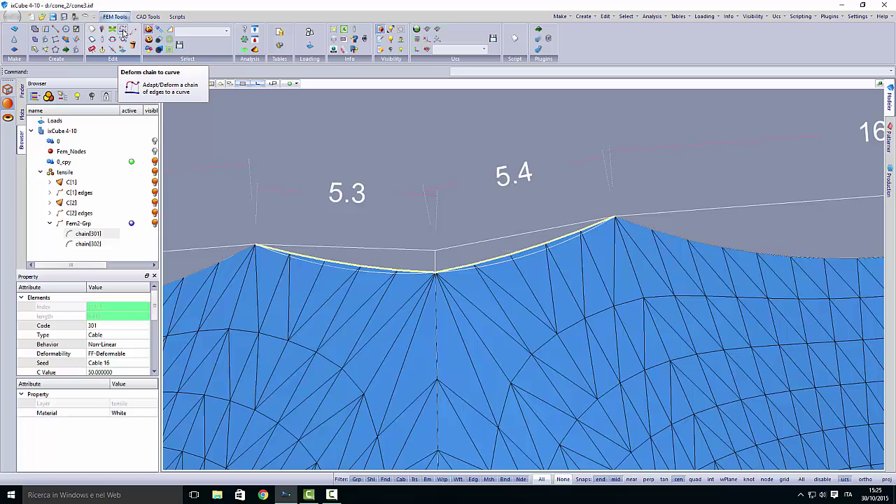
pyautogui.click(123, 32)
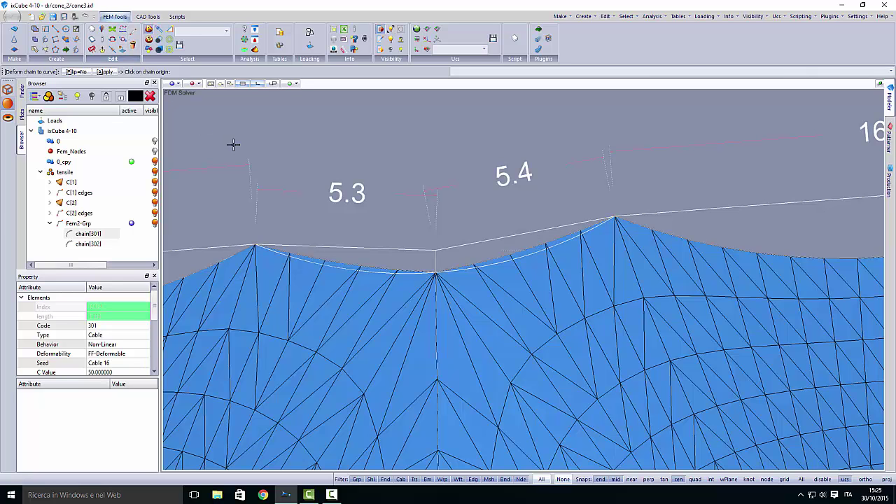
pyautogui.moveTo(344, 212); pyautogui.dragTo(350, 176, button='middle')
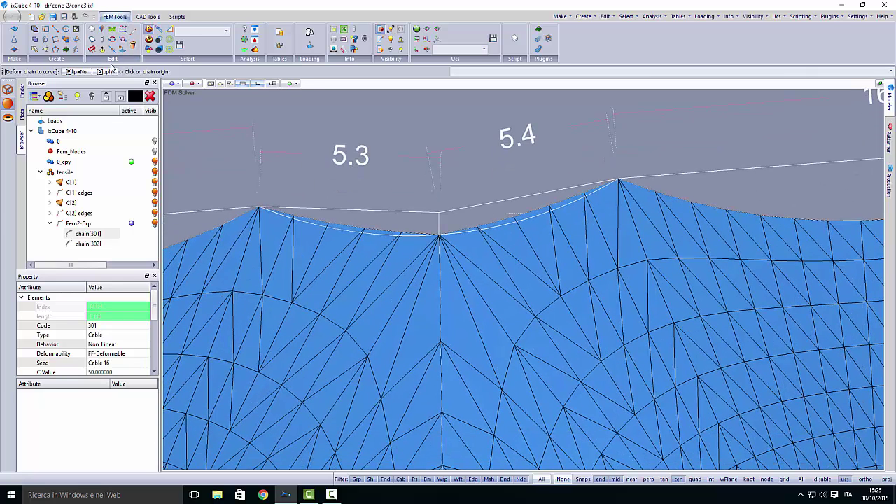
pyautogui.scroll(3, 624, 173)
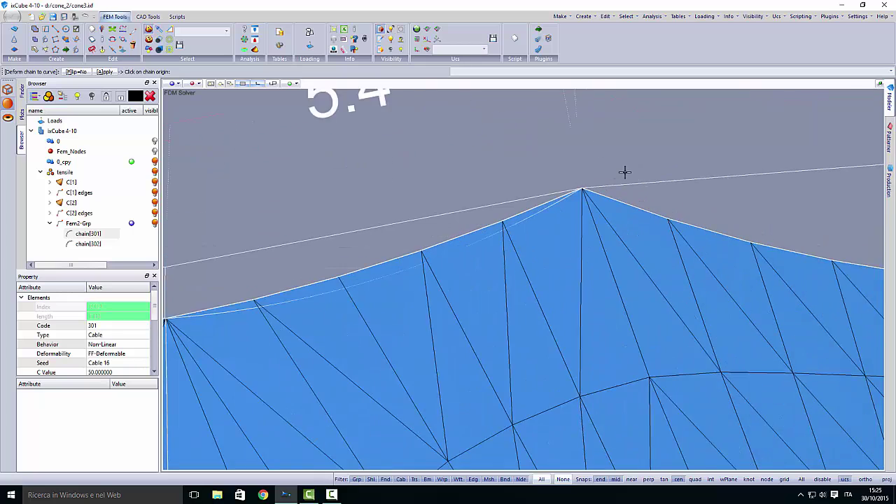
pyautogui.click(560, 199)
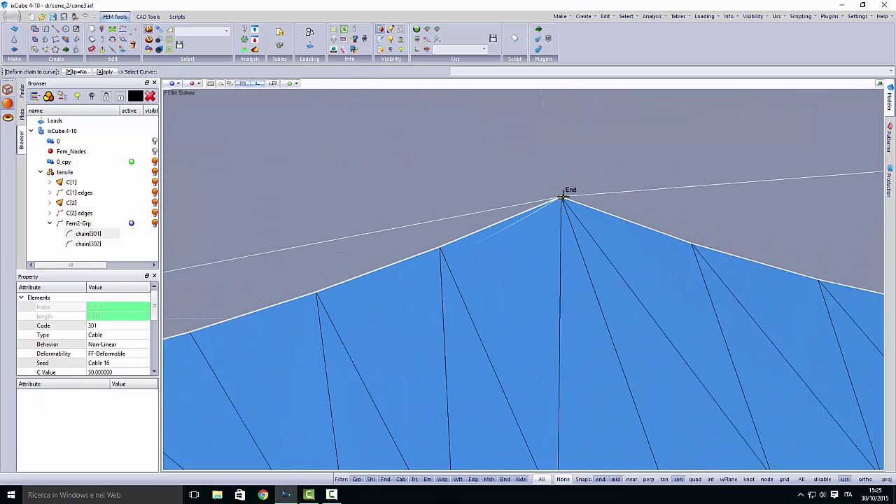
pyautogui.scroll(-1, 622, 172)
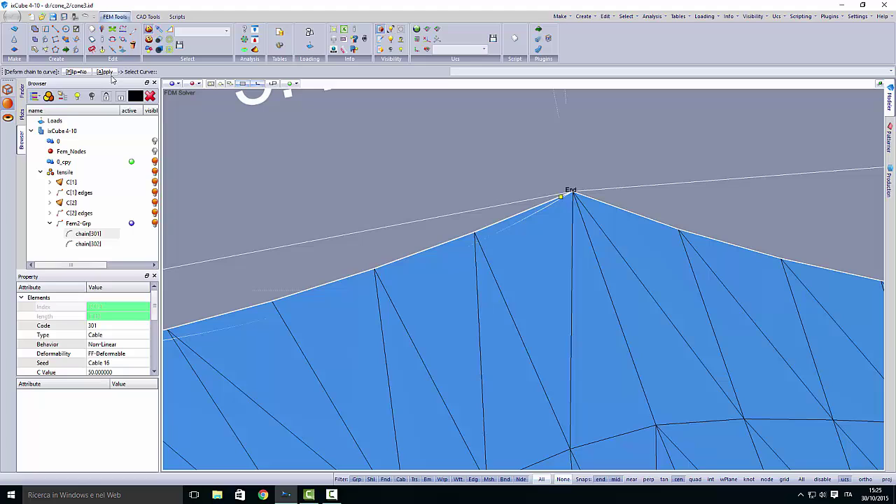
pyautogui.click(521, 223)
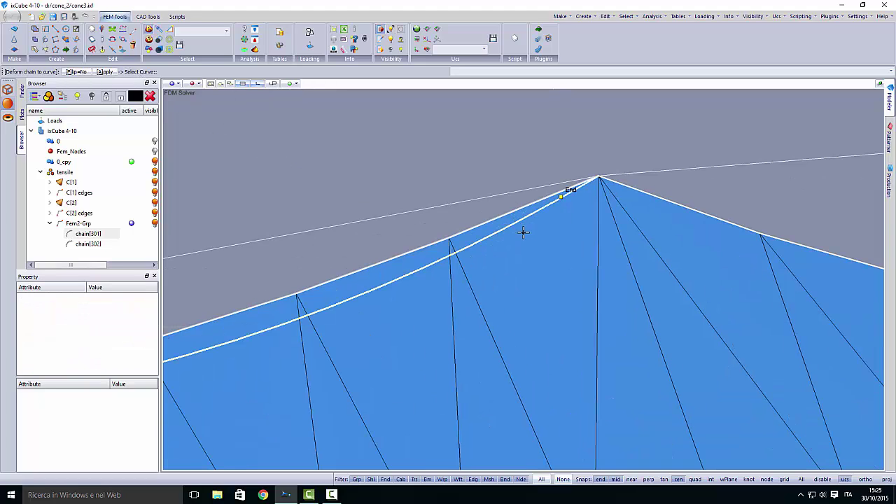
pyautogui.click(524, 232)
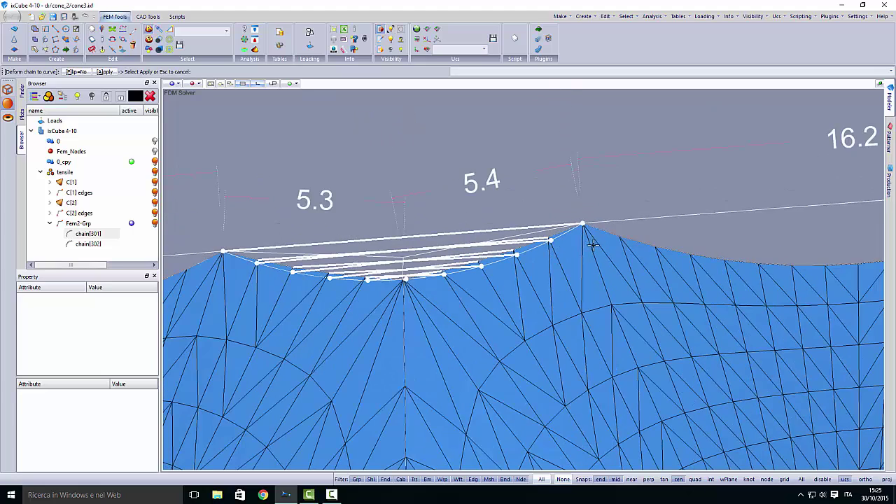
# Set Flip to Yes so the chain nodes map onto the nearest arc points, and apply the deformation at the upper seam end
pyautogui.scroll(1, 427, 286)
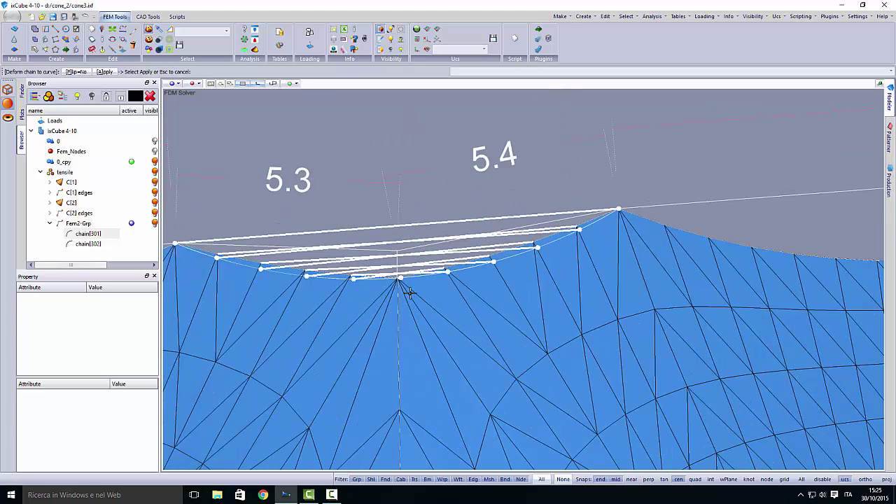
pyautogui.moveTo(410, 293); pyautogui.dragTo(451, 278, button='middle')
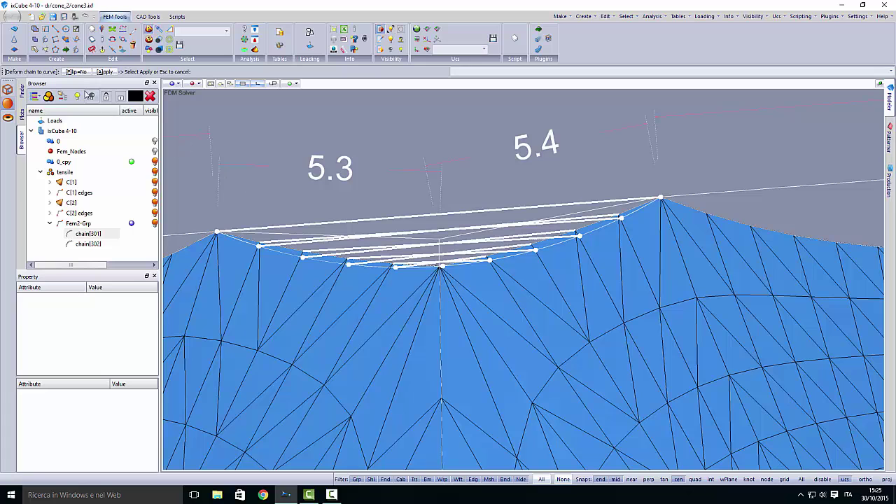
pyautogui.click(81, 74)
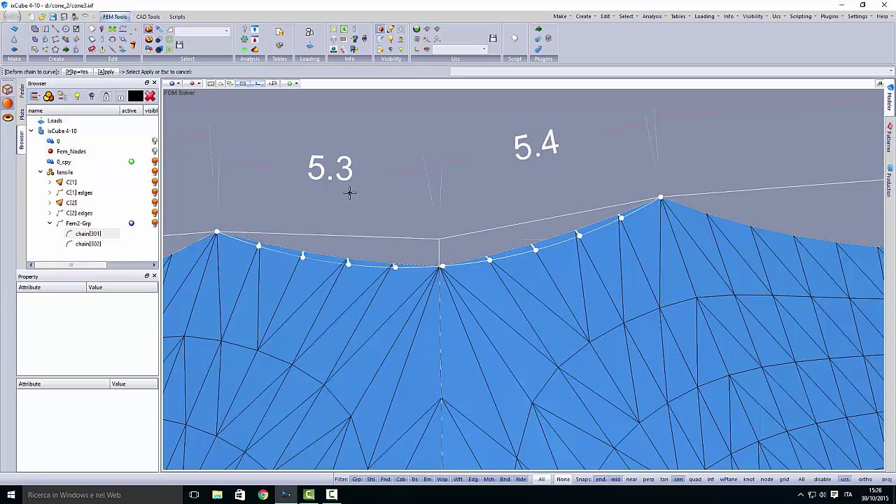
pyautogui.scroll(3, 296, 240)
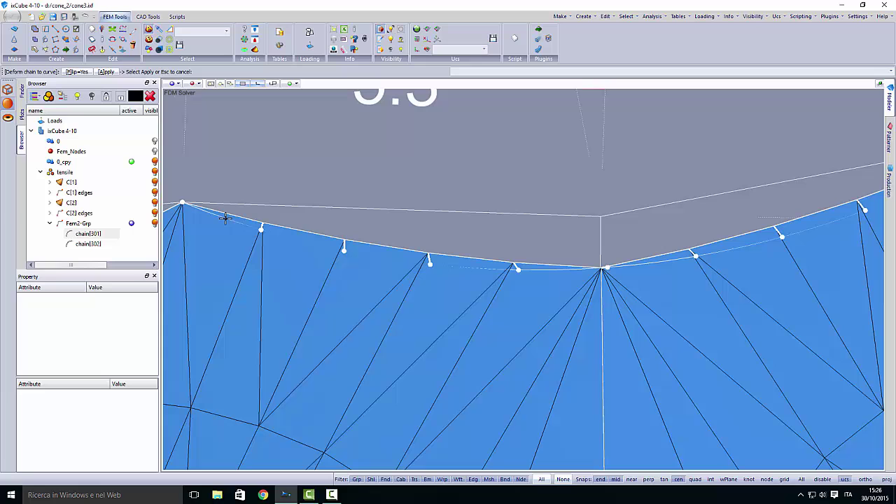
pyautogui.scroll(-2, 336, 249)
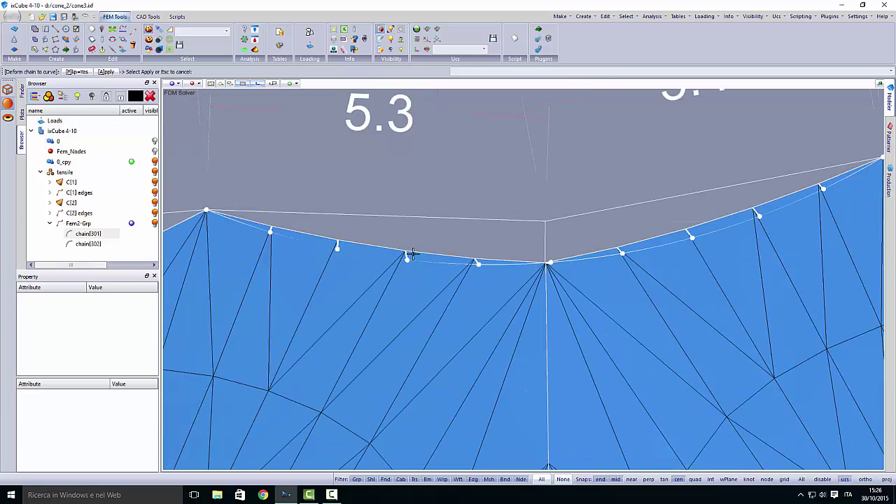
pyautogui.moveTo(478, 252); pyautogui.dragTo(352, 242, button='middle')
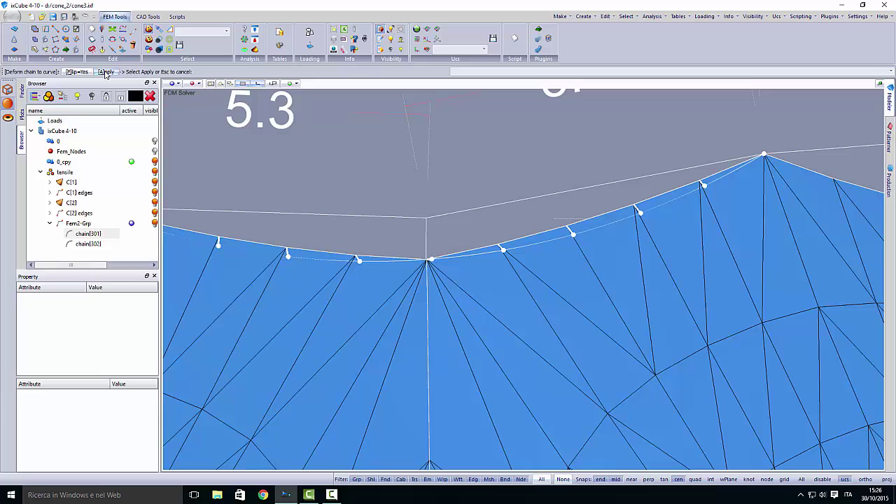
pyautogui.scroll(-3, 409, 230)
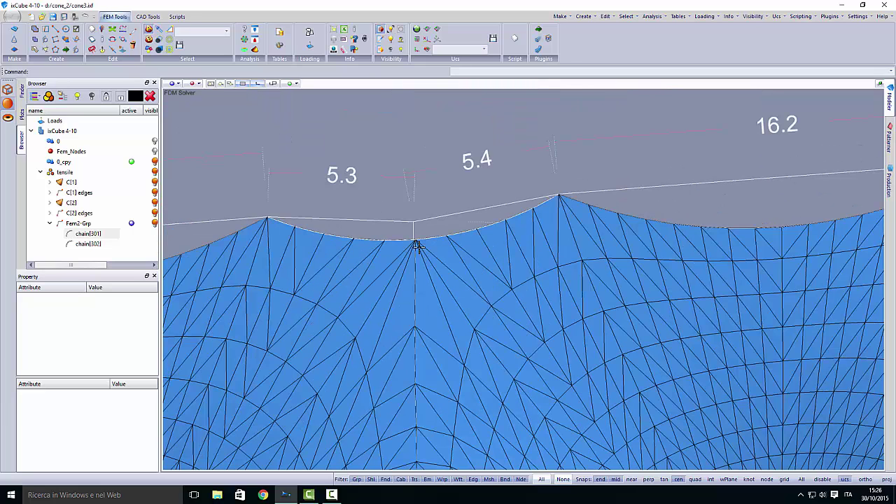
pyautogui.moveTo(377, 268); pyautogui.dragTo(398, 242, button='middle')
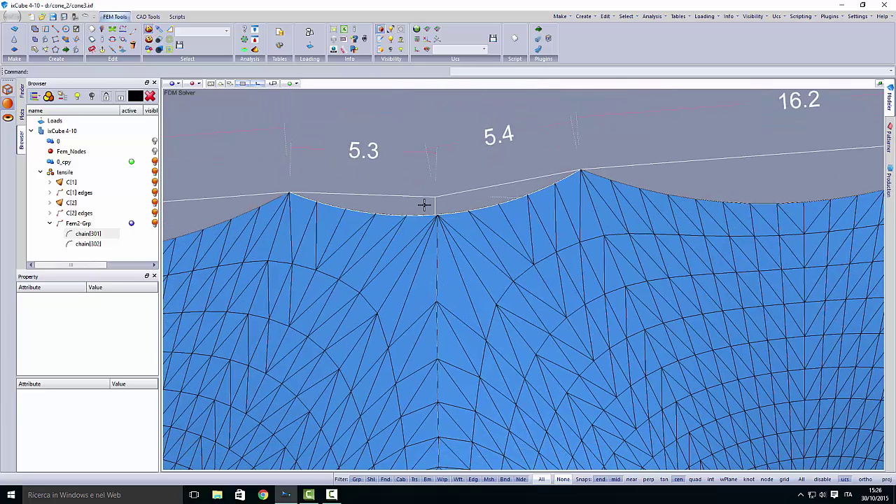
pyautogui.scroll(2, 433, 213)
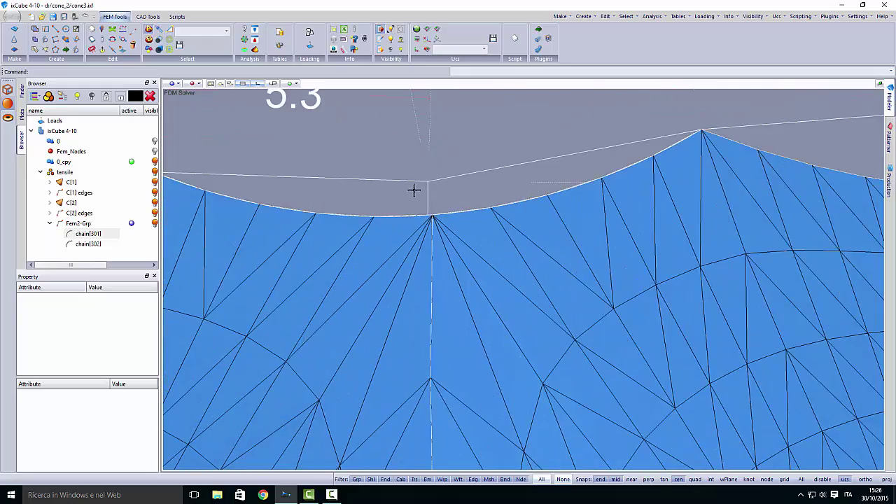
# Run Deform chain to curve on chain[302], with the right-hand corner at the lower seam end as origin and the lower reference arc as target
pyautogui.scroll(-5, 414, 190)
pyautogui.scroll(5, 403, 378)
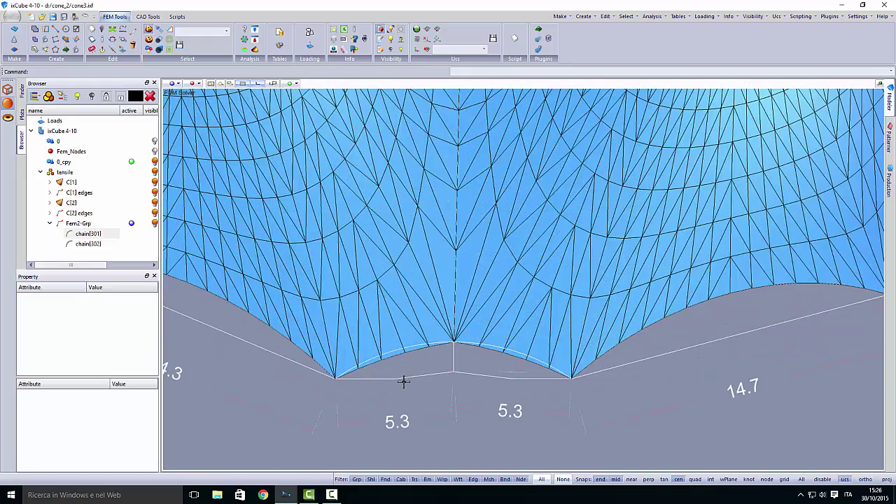
pyautogui.scroll(1, 403, 378)
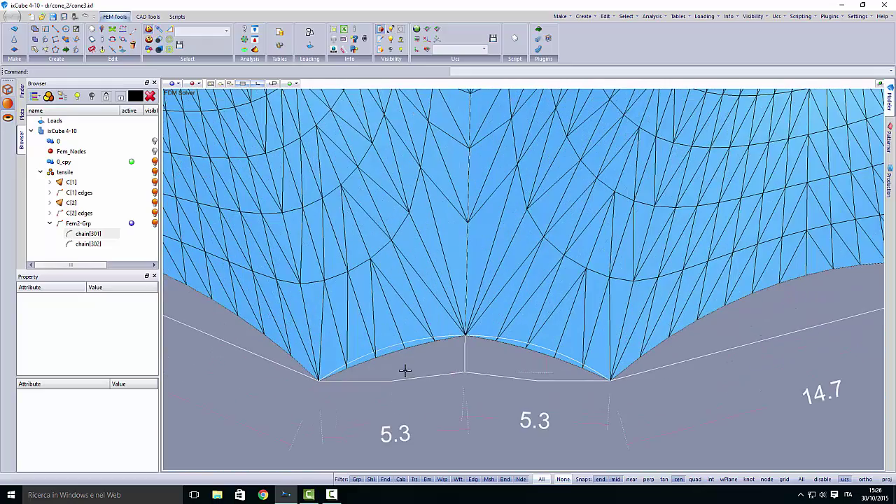
pyautogui.click(98, 244)
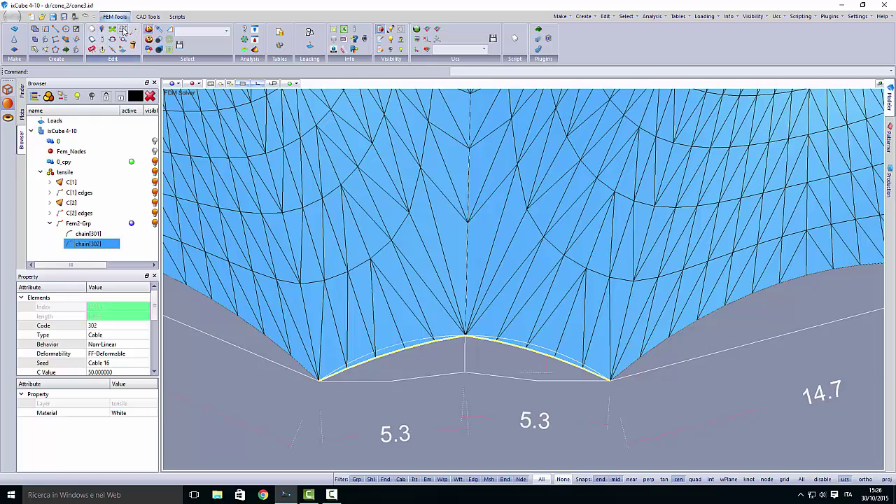
pyautogui.click(123, 30)
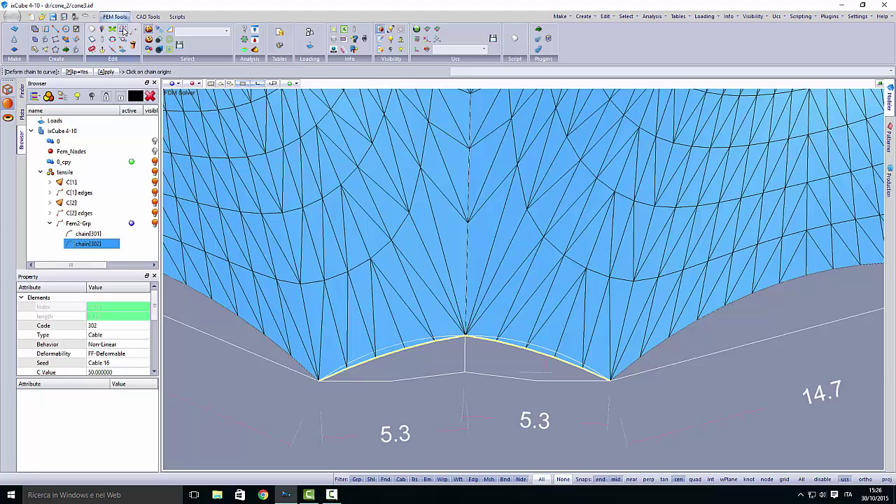
pyautogui.scroll(2, 570, 370)
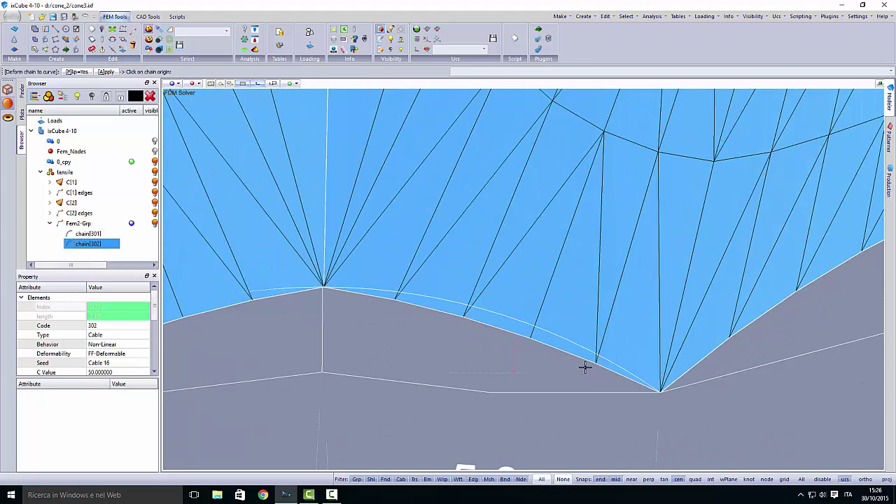
pyautogui.click(661, 392)
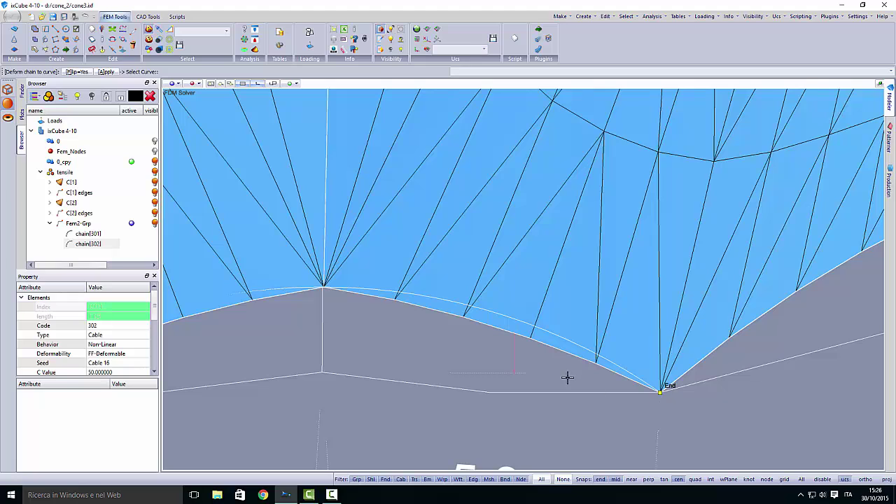
pyautogui.click(564, 339)
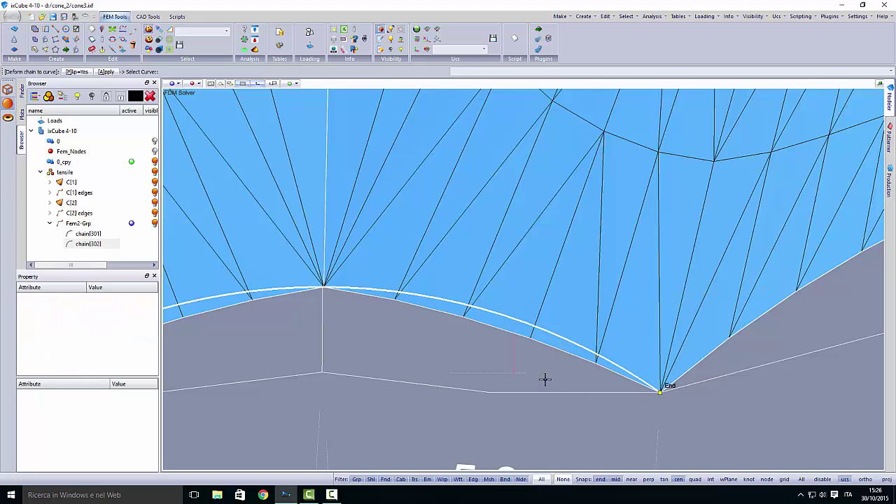
pyautogui.scroll(-1, 558, 374)
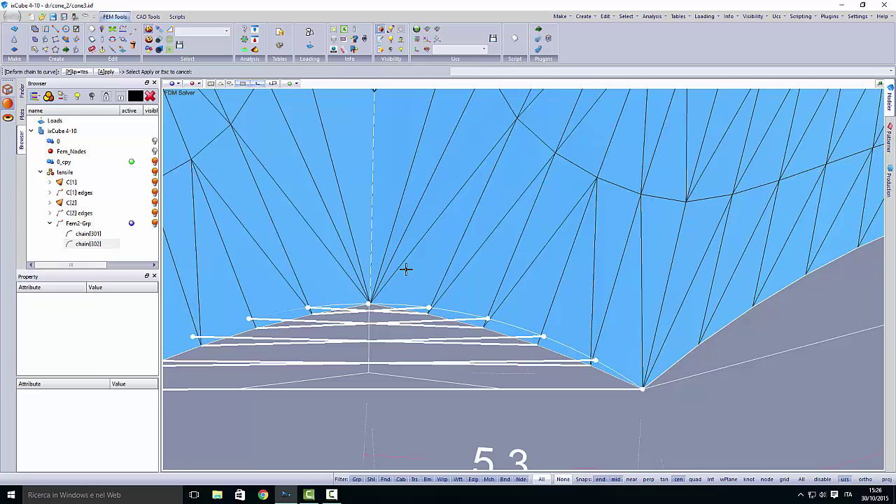
# Set Flip to No for the lower chain and apply its deformation to the arc
pyautogui.click(82, 73)
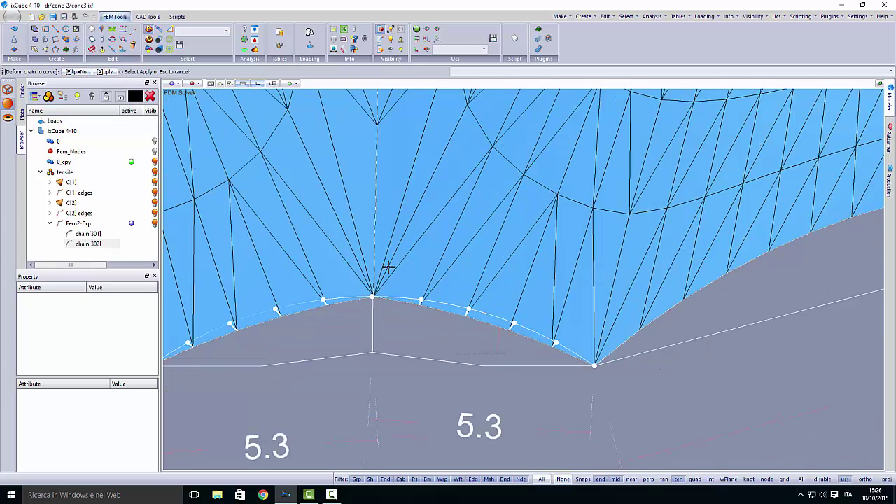
pyautogui.moveTo(266, 322); pyautogui.dragTo(369, 322, button='middle')
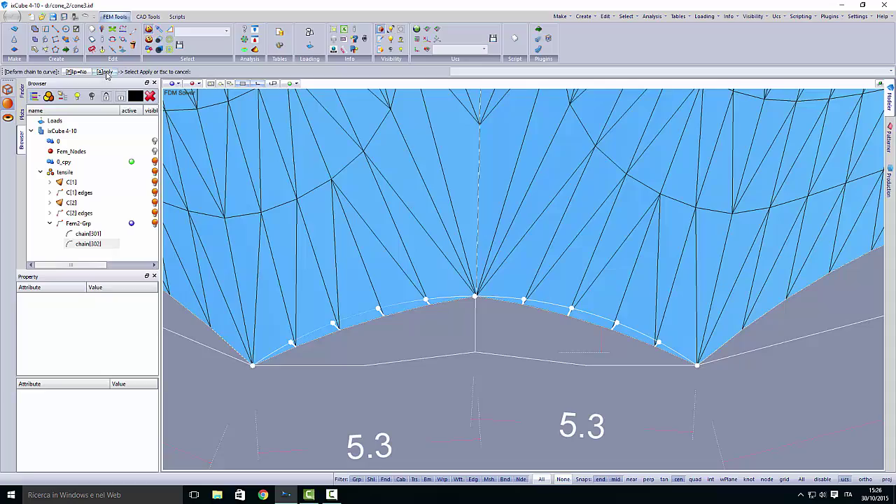
pyautogui.click(104, 72)
pyautogui.scroll(-6, 394, 270)
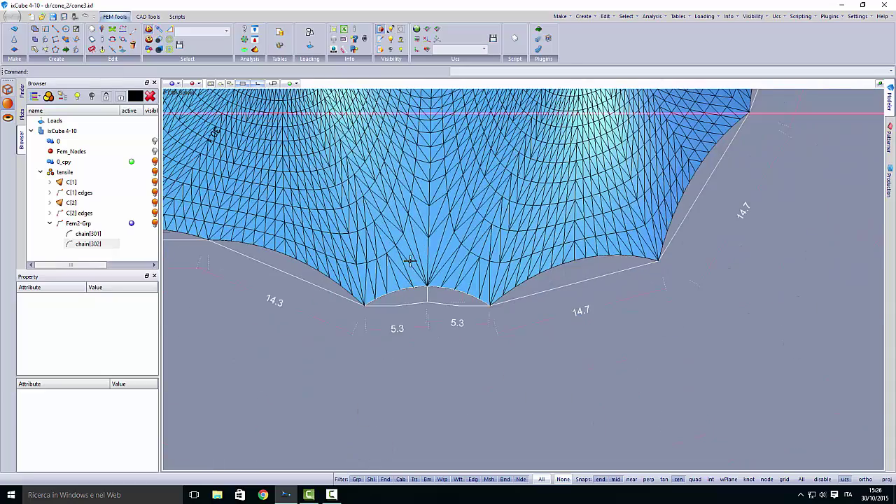
# Display the mesh nodes and select the nodes between the corners on the arced edge at the upper seam end
pyautogui.scroll(-2, 429, 345)
pyautogui.scroll(5, 441, 154)
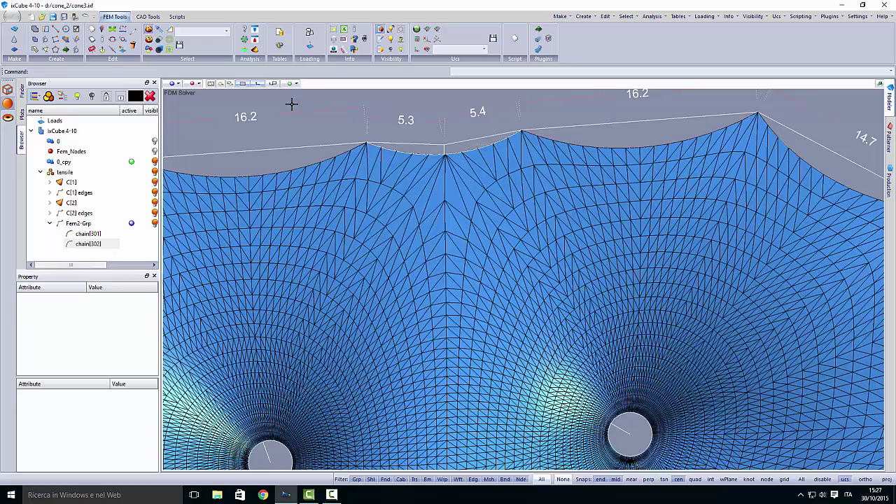
pyautogui.click(381, 29)
pyautogui.moveTo(382, 142); pyautogui.dragTo(372, 160, button='middle')
pyautogui.scroll(5, 372, 161)
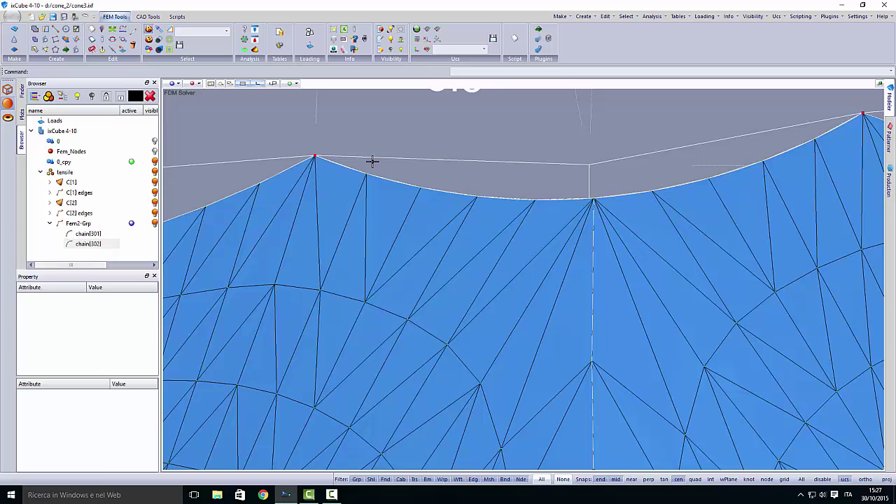
pyautogui.moveTo(356, 155); pyautogui.dragTo(523, 212)
pyautogui.moveTo(536, 220); pyautogui.dragTo(330, 238, button='middle')
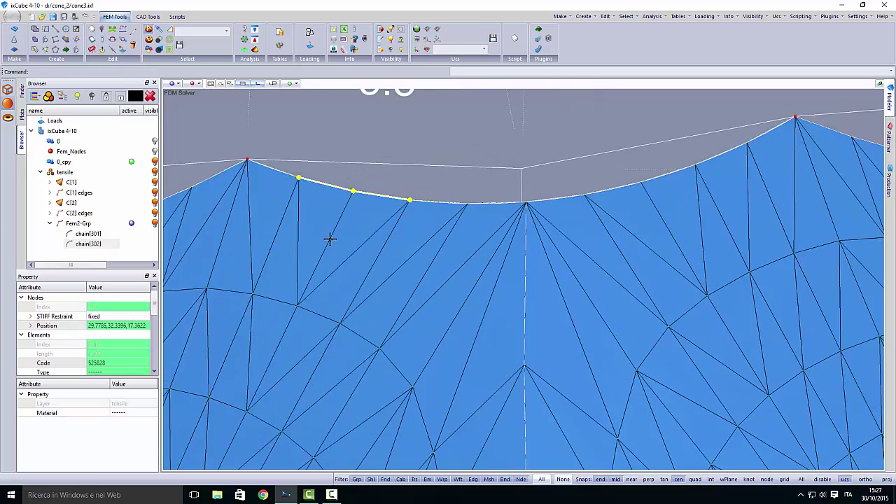
pyautogui.moveTo(255, 162); pyautogui.dragTo(515, 232)
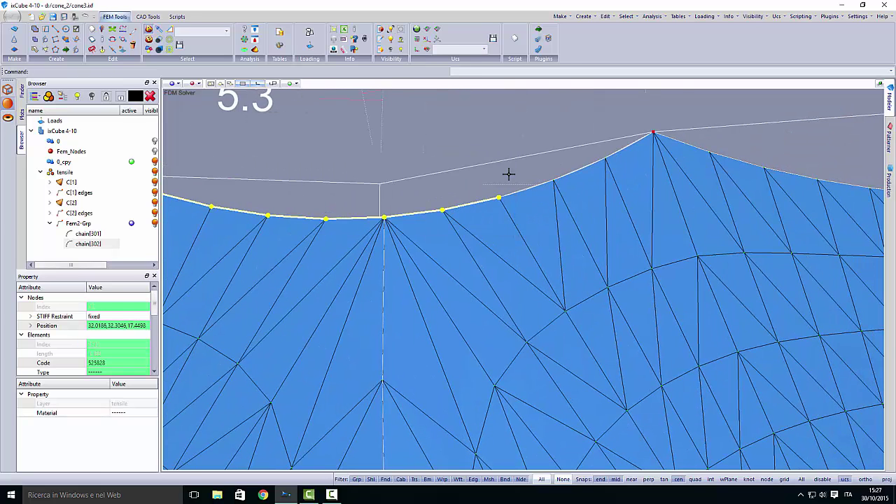
pyautogui.moveTo(476, 134); pyautogui.dragTo(573, 216)
pyautogui.moveTo(554, 161); pyautogui.dragTo(632, 186)
pyautogui.moveTo(583, 143); pyautogui.dragTo(623, 183)
# Add the nodes between the corners of the lower seam-end arc to the selection, and set their STIFF Restraint to fixed
pyautogui.scroll(-5, 577, 193)
pyautogui.scroll(-3, 536, 216)
pyautogui.moveTo(499, 304); pyautogui.dragTo(441, 99, button='middle')
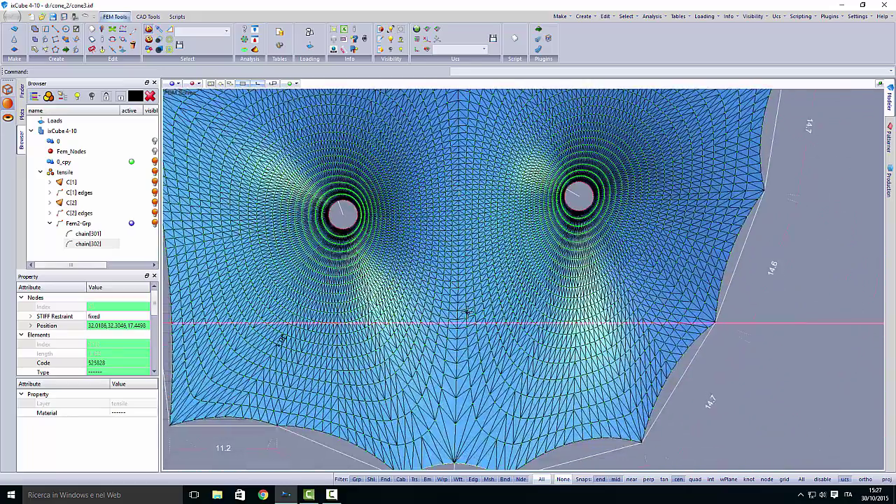
pyautogui.moveTo(465, 352); pyautogui.dragTo(462, 189, button='middle')
pyautogui.scroll(3, 423, 306)
pyautogui.moveTo(370, 290); pyautogui.dragTo(427, 327)
pyautogui.moveTo(428, 270); pyautogui.dragTo(534, 321)
pyautogui.moveTo(514, 256); pyautogui.dragTo(634, 335)
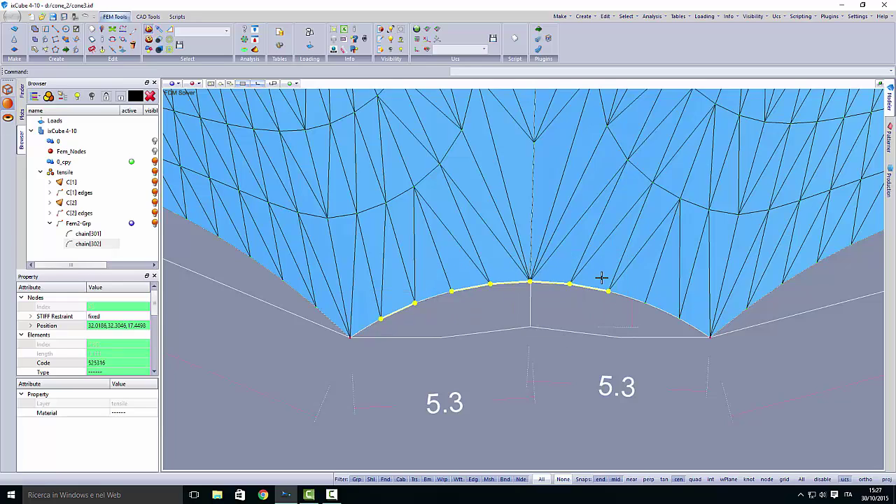
pyautogui.moveTo(595, 272); pyautogui.dragTo(695, 337)
pyautogui.click(94, 318)
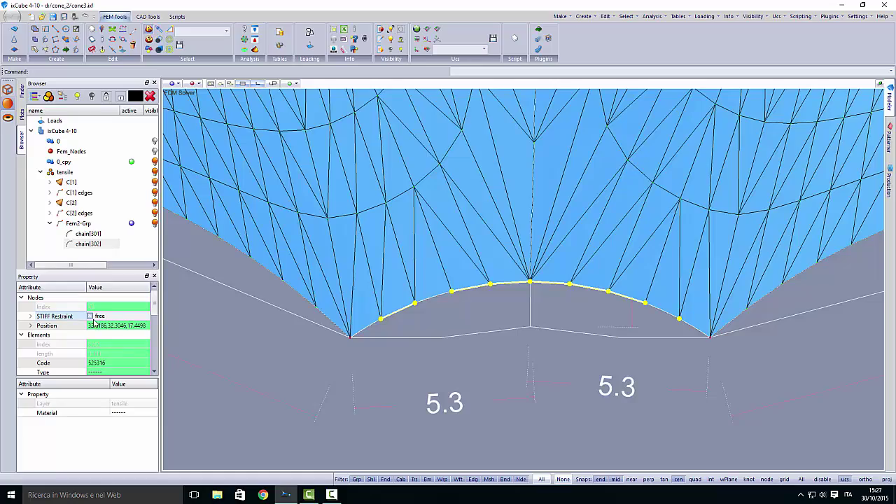
pyautogui.click(438, 340)
# Run the FDM solver on the whole double-cone membrane with the arc nodes restrained
pyautogui.scroll(-5, 462, 342)
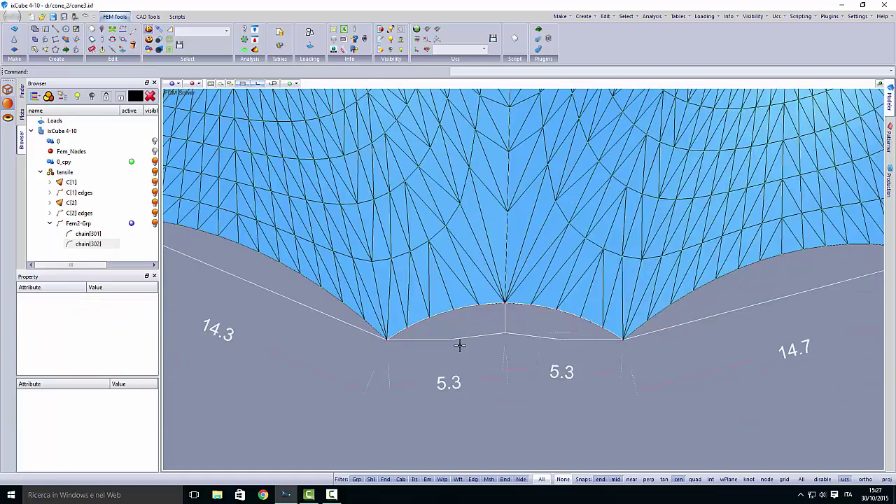
pyautogui.moveTo(424, 277); pyautogui.dragTo(468, 375, button='middle')
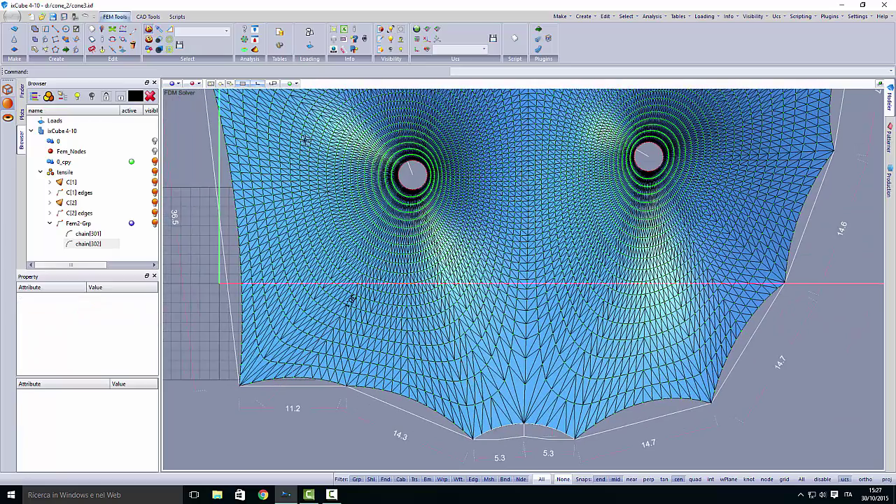
pyautogui.click(245, 40)
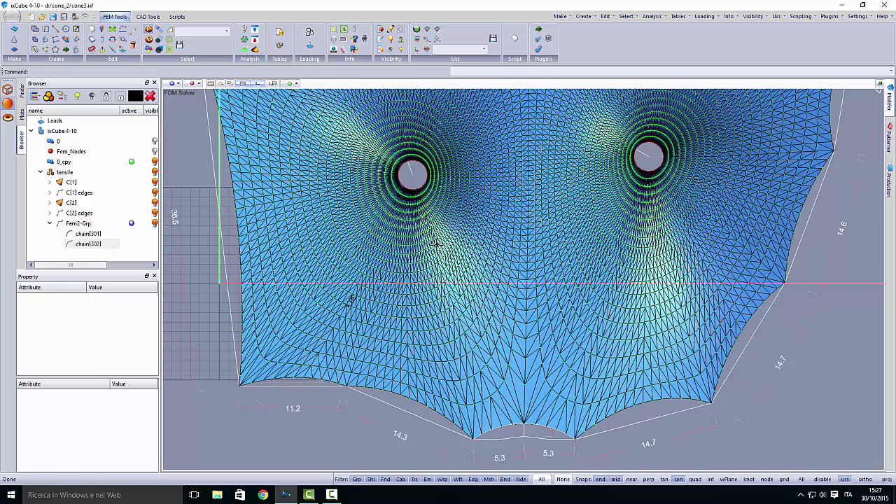
# Examine the membrane in a 3D view, checking the fixed nodes and the arced edges at both seam ends
pyautogui.scroll(-3, 424, 277)
pyautogui.click(172, 85)
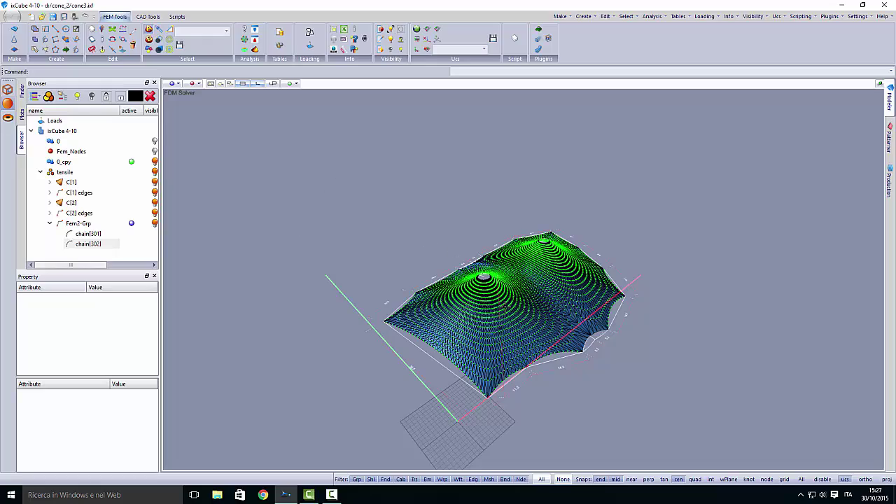
pyautogui.moveTo(615, 363); pyautogui.dragTo(572, 355, button='middle')
pyautogui.scroll(5, 562, 353)
pyautogui.moveTo(523, 336); pyautogui.dragTo(573, 342, button='middle')
pyautogui.scroll(-3, 574, 342)
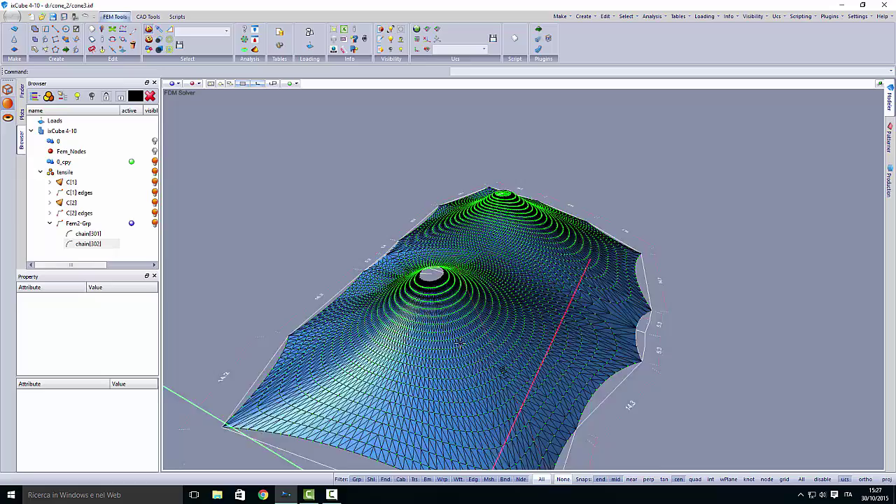
pyautogui.moveTo(460, 342); pyautogui.dragTo(518, 360, button='middle')
pyautogui.scroll(6, 415, 390)
pyautogui.scroll(-3, 415, 390)
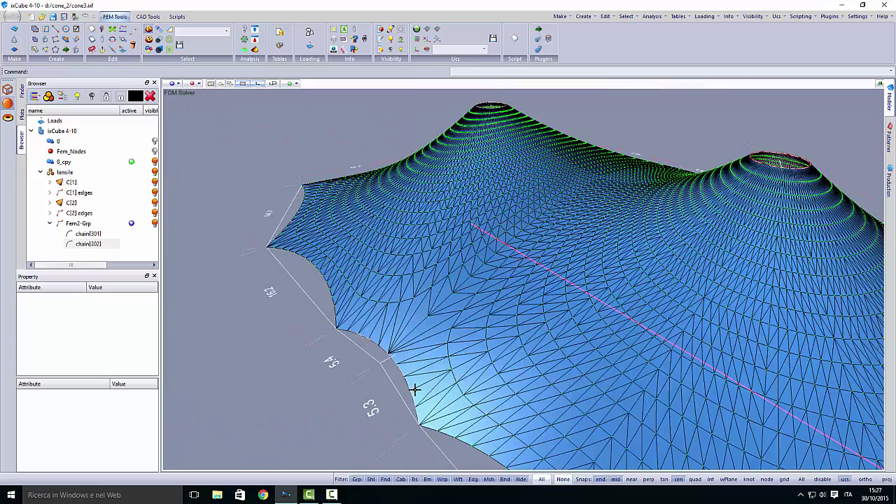
pyautogui.moveTo(415, 390); pyautogui.dragTo(422, 350, button='middle')
pyautogui.scroll(4, 422, 319)
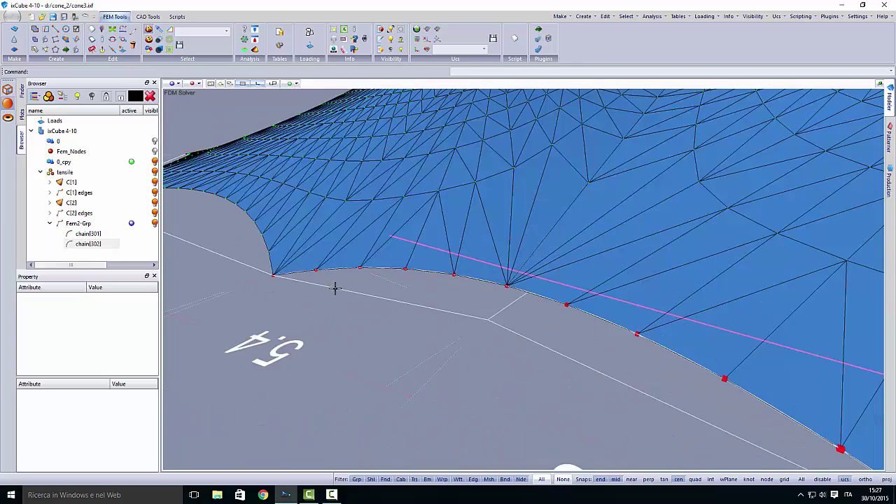
pyautogui.scroll(-5, 480, 308)
pyautogui.moveTo(480, 310)
pyautogui.mouseDown(button='middle')
pyautogui.moveTo(329, 341)
pyautogui.moveTo(470, 330)
pyautogui.moveTo(490, 310)
pyautogui.mouseUp(button='middle')
pyautogui.scroll(-4, 470, 330)
pyautogui.scroll(4, 490, 313)
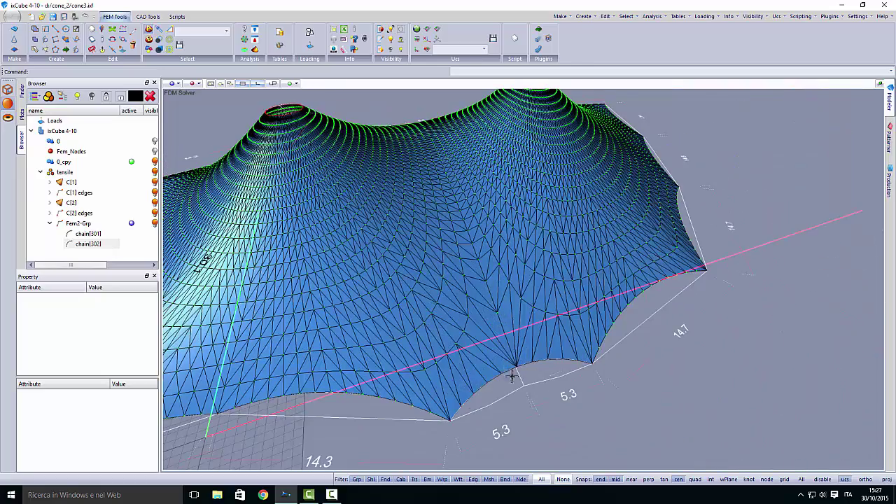
# In the Patterner, cut the left surface with 16 radial cuts centred on its cone opening, Cut all layers No, aligned to the upper seam end
pyautogui.click(888, 138)
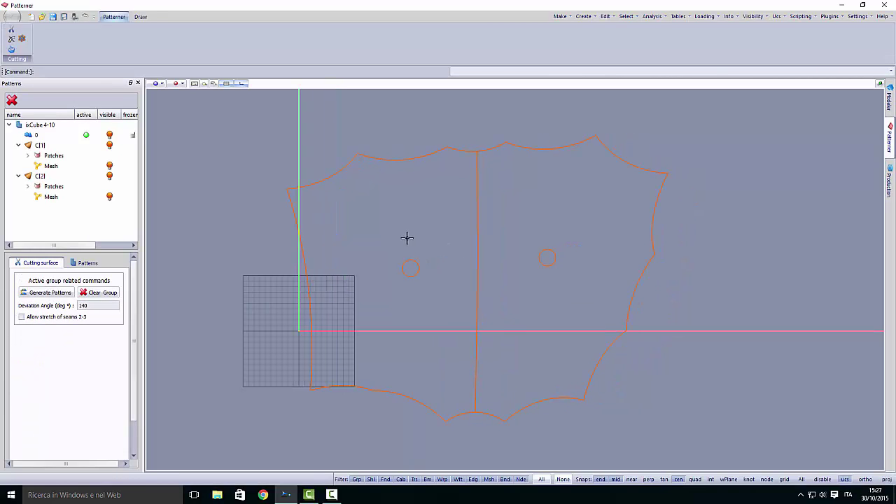
pyautogui.click(316, 170)
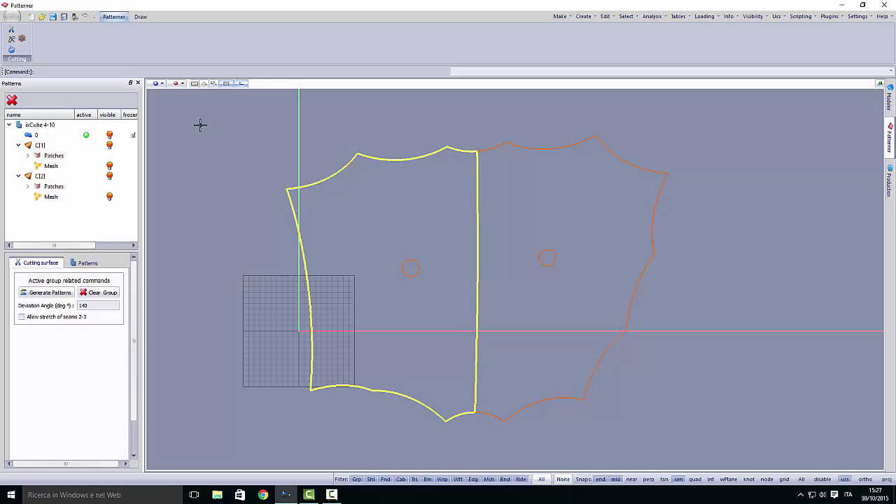
pyautogui.click(12, 39)
pyautogui.click(270, 210)
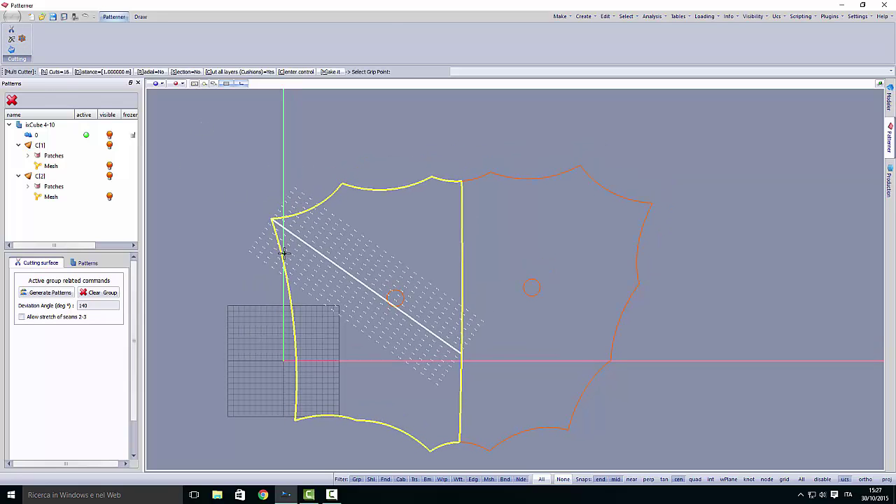
pyautogui.click(144, 72)
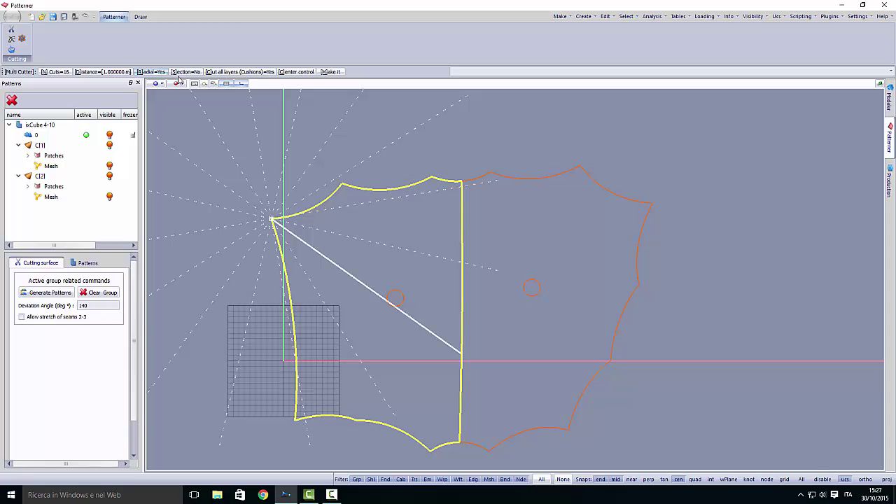
pyautogui.click(290, 72)
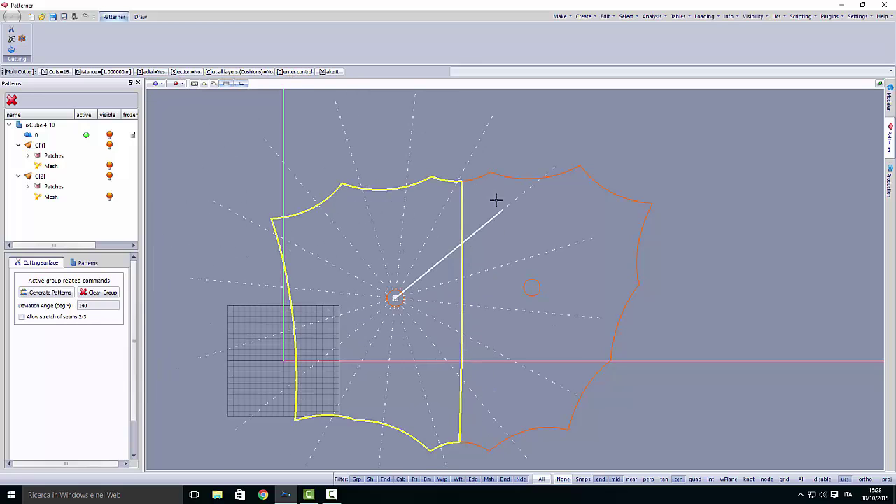
pyautogui.scroll(3, 492, 198)
pyautogui.click(455, 225)
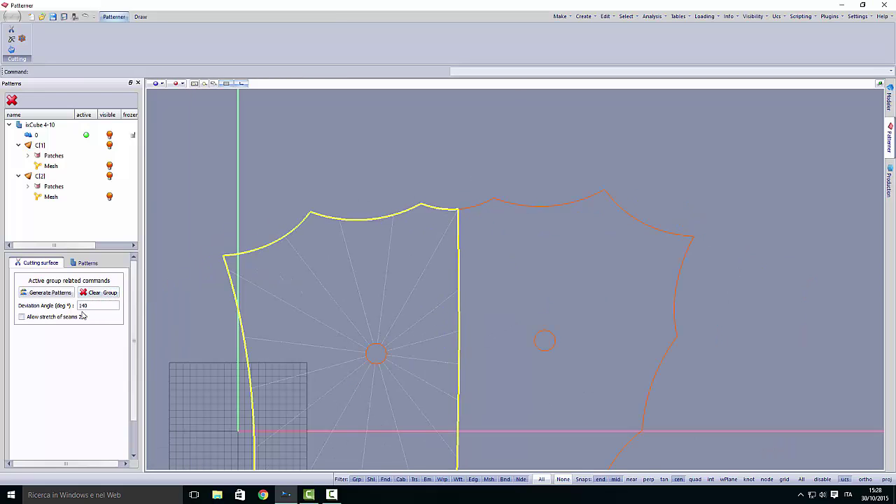
# Generate the left surface's patterns and inspect the flattened panels beside the upper seam end
pyautogui.click(48, 292)
pyautogui.click(573, 271)
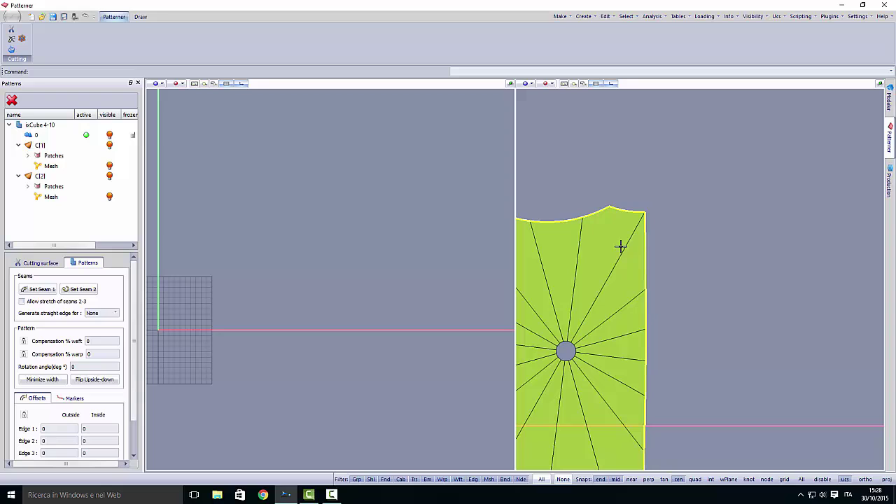
pyautogui.click(634, 278)
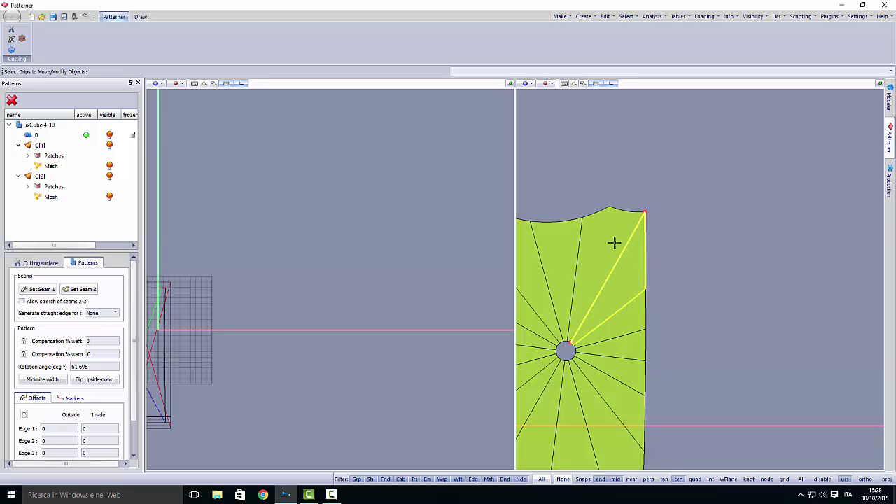
pyautogui.click(613, 234)
pyautogui.scroll(1, 601, 226)
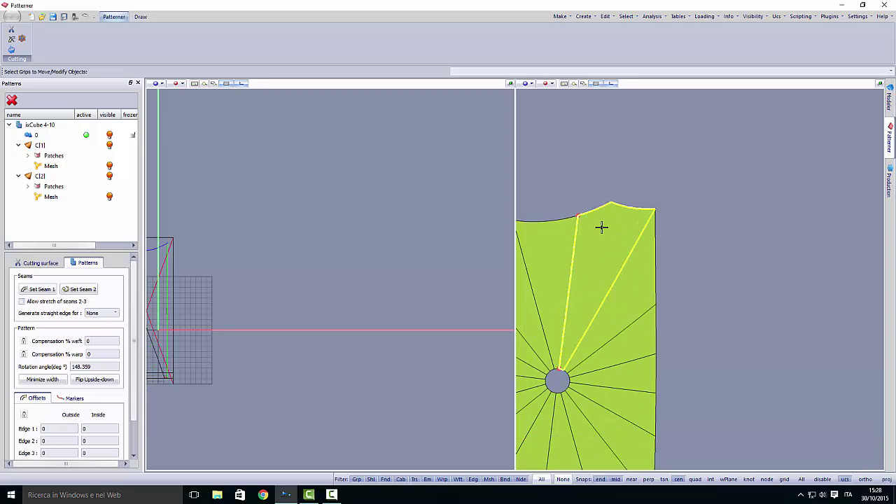
pyautogui.moveTo(289, 290); pyautogui.dragTo(362, 292, button='middle')
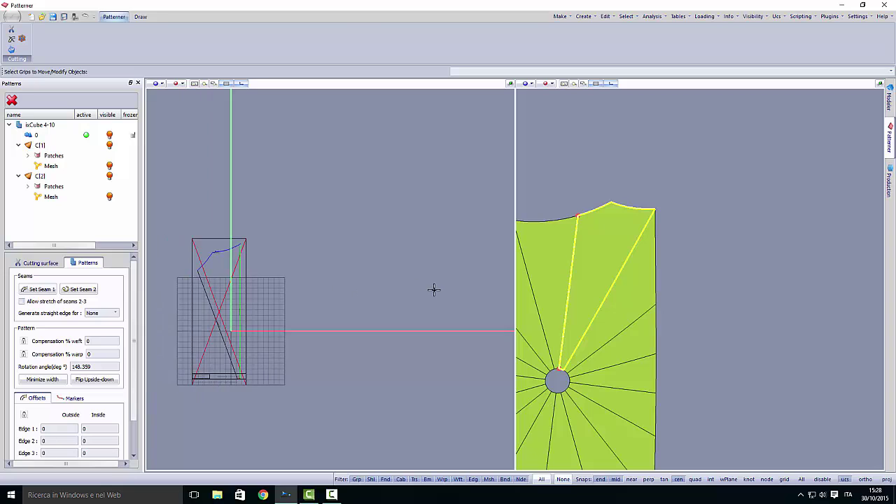
pyautogui.scroll(5, 221, 256)
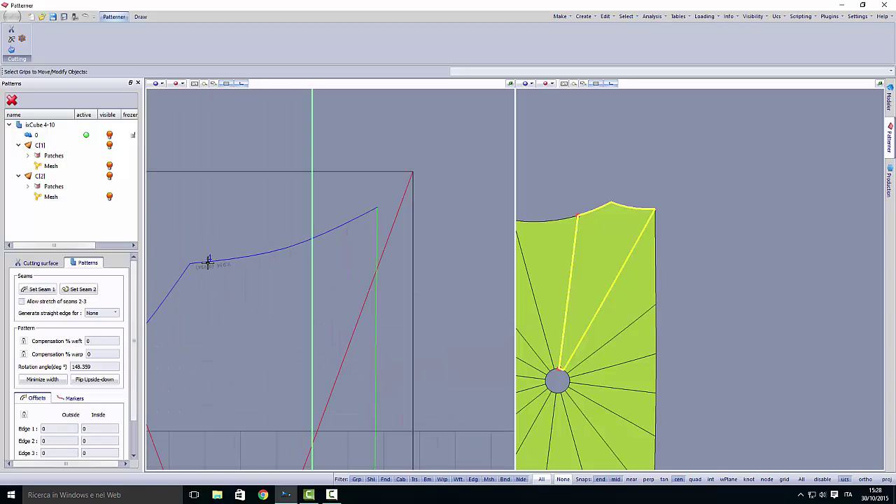
pyautogui.scroll(-3, 316, 242)
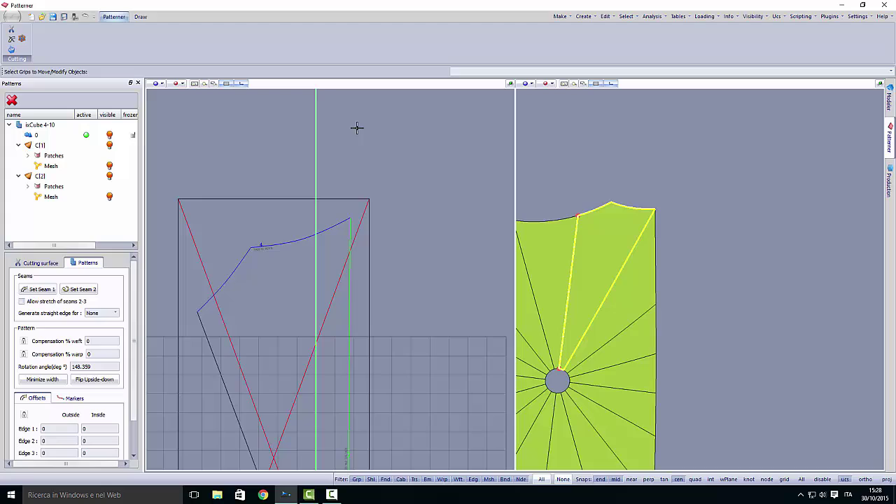
# Set up a 16-cut radial Multi Cutter on the right surface, centred on its cone opening, with Cut all layers set to Yes
pyautogui.click(49, 264)
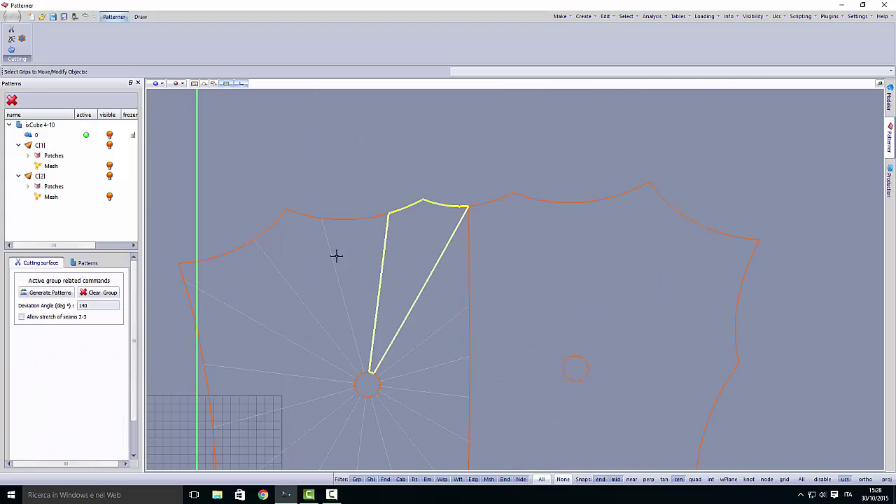
pyautogui.click(563, 188)
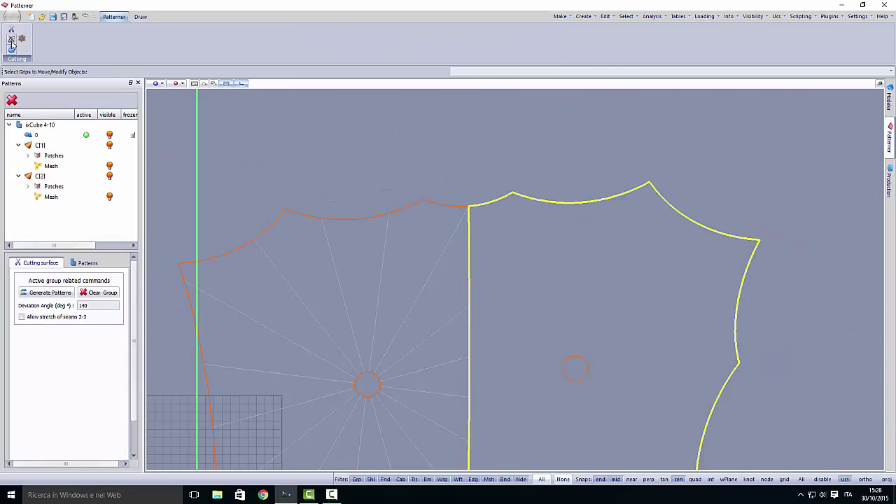
pyautogui.click(11, 39)
pyautogui.moveTo(330, 228); pyautogui.dragTo(280, 211, button='middle')
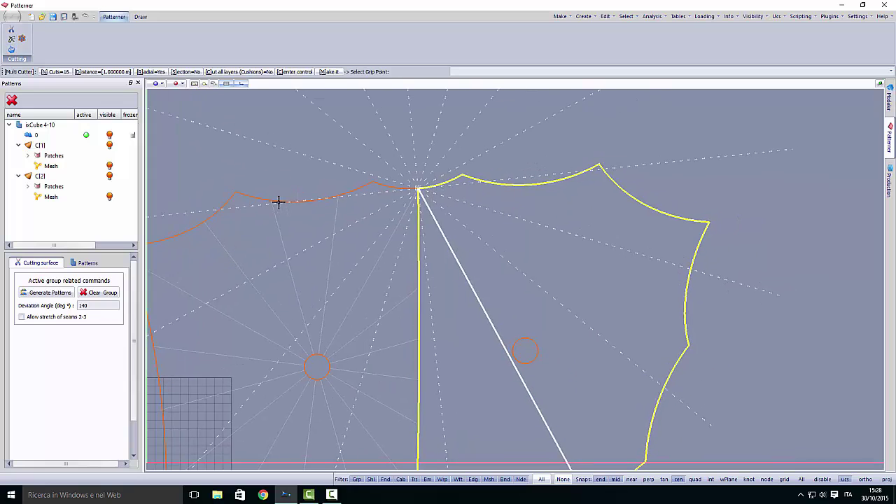
pyautogui.click(256, 73)
pyautogui.click(287, 74)
pyautogui.scroll(-2, 476, 210)
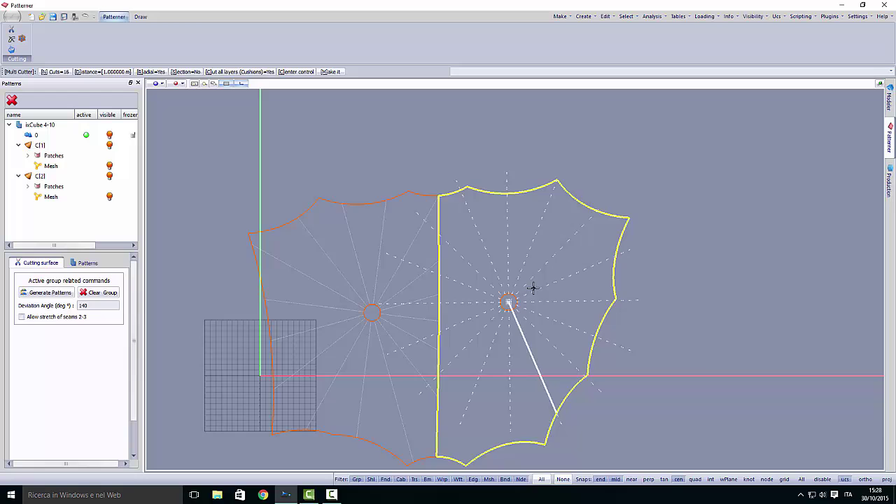
pyautogui.moveTo(534, 288); pyautogui.dragTo(532, 241, button='middle')
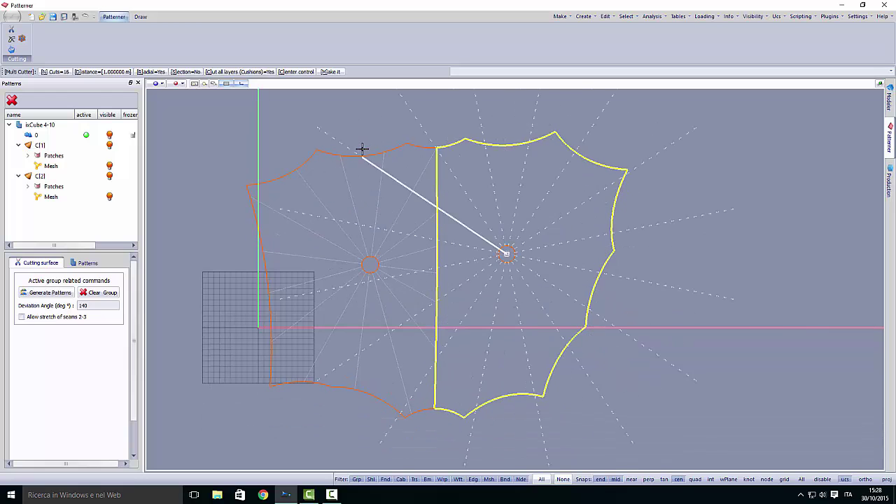
# Align the right surface's radial cuts with the upper seam end shared with the left surface, and create the cuts
pyautogui.scroll(3, 435, 143)
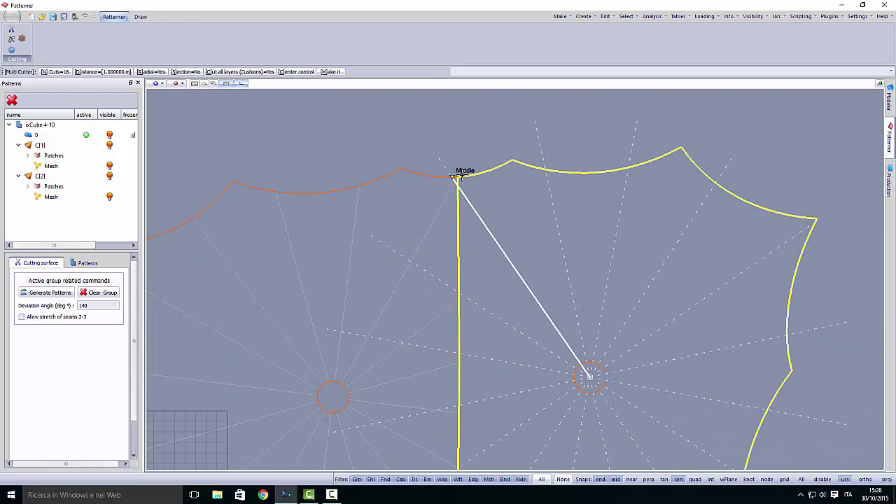
pyautogui.scroll(1, 457, 179)
pyautogui.scroll(1, 448, 183)
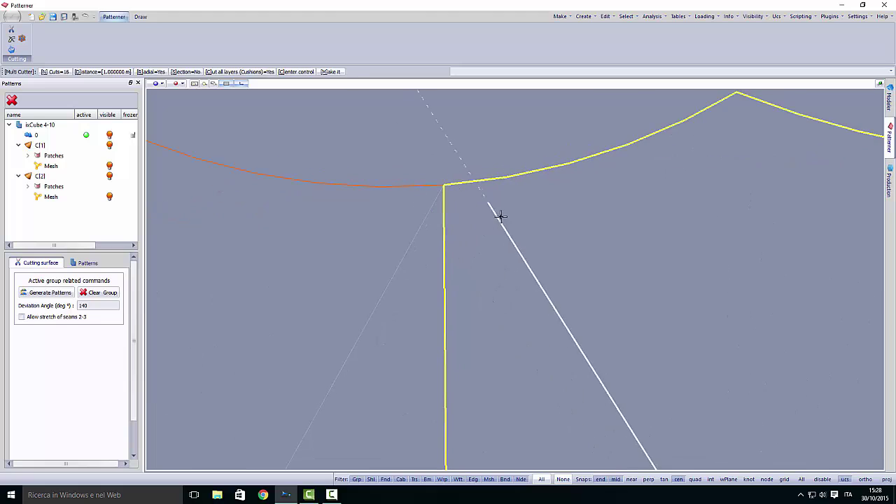
pyautogui.click(446, 185)
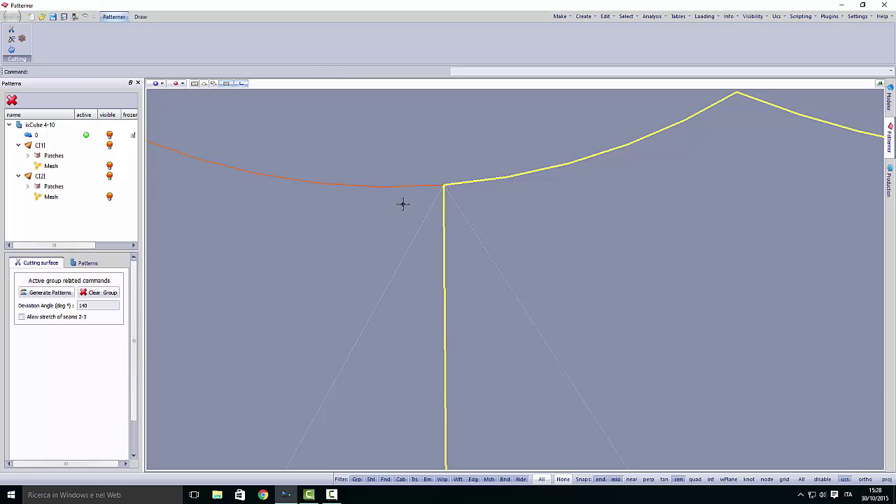
# Generate the right surface's patterns and check the panels meeting at the upper seam end
pyautogui.scroll(-7, 402, 204)
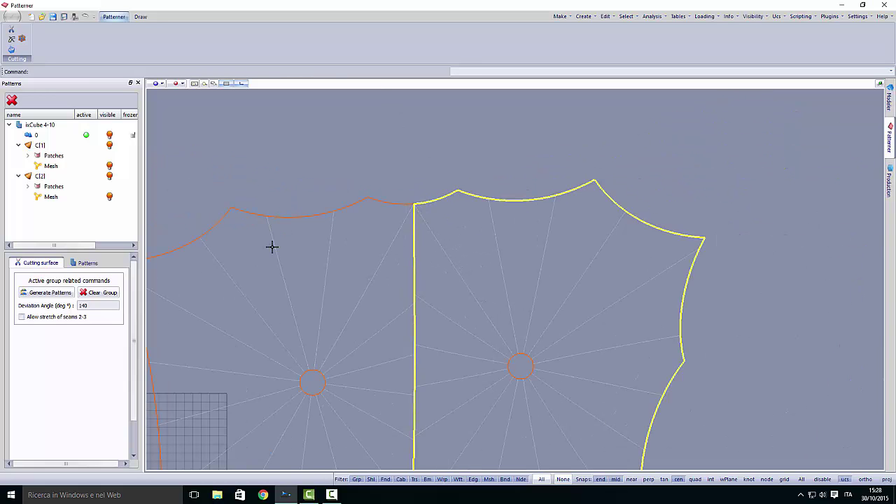
pyautogui.click(70, 293)
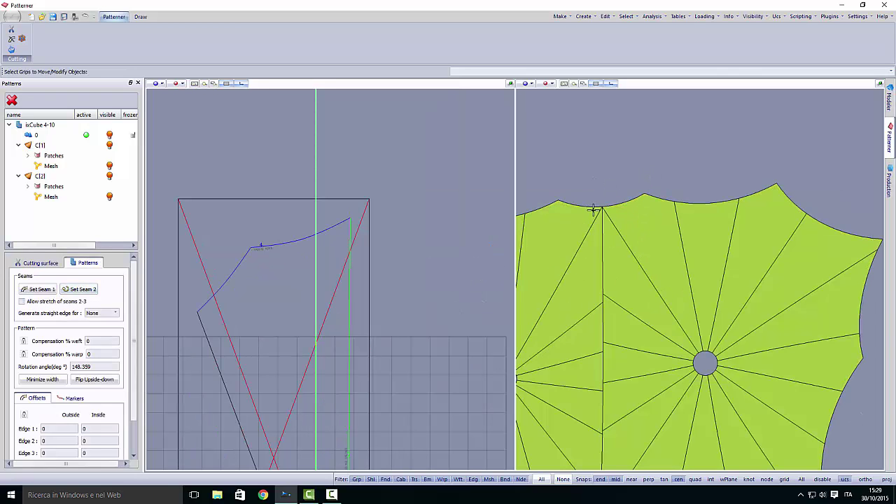
pyautogui.scroll(3, 584, 215)
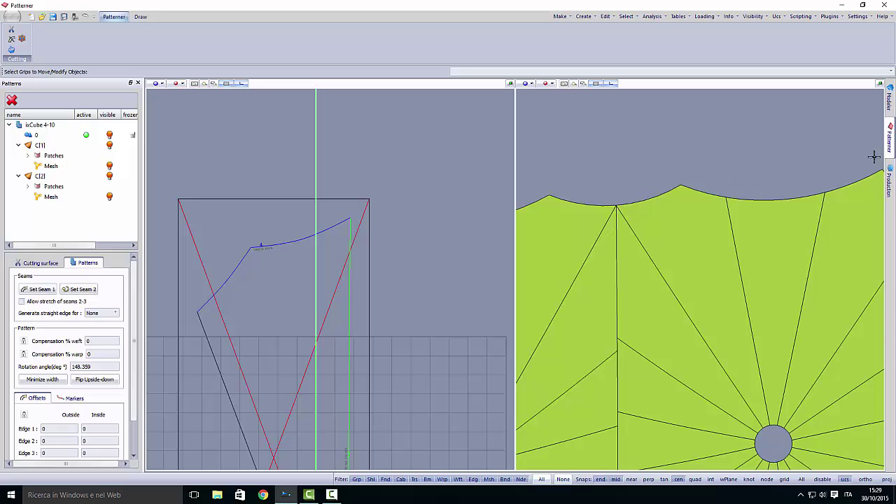
# Open the Production layout and examine both cones' flattened panels and the combined plan, focusing on the cuts near the upper seam end
pyautogui.click(889, 180)
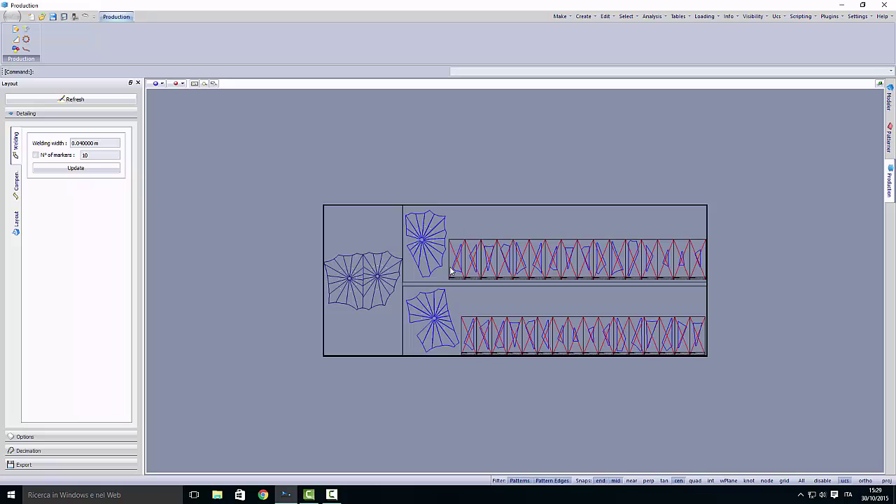
pyautogui.scroll(5, 353, 238)
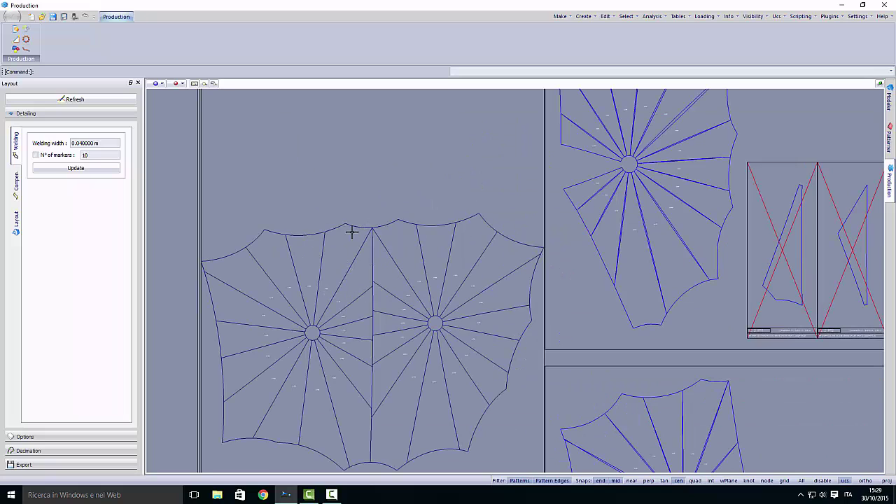
pyautogui.scroll(-4, 546, 211)
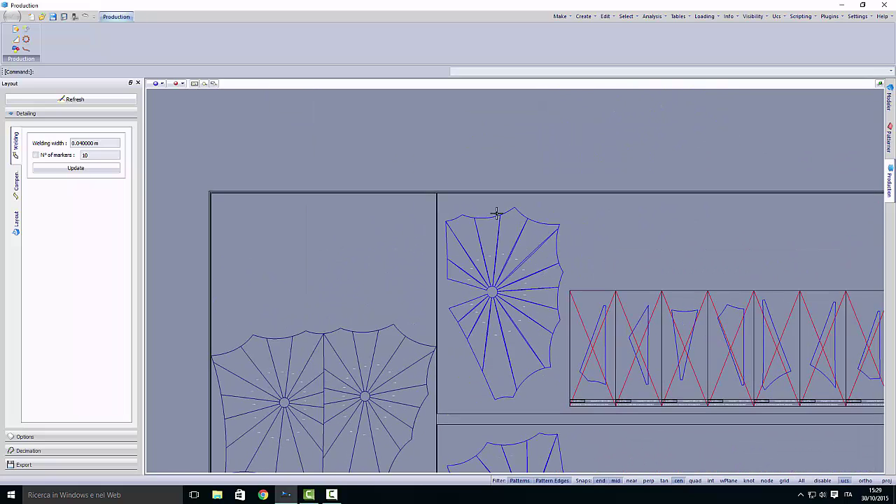
pyautogui.scroll(5, 494, 217)
pyautogui.scroll(1, 488, 223)
pyautogui.scroll(-3, 490, 224)
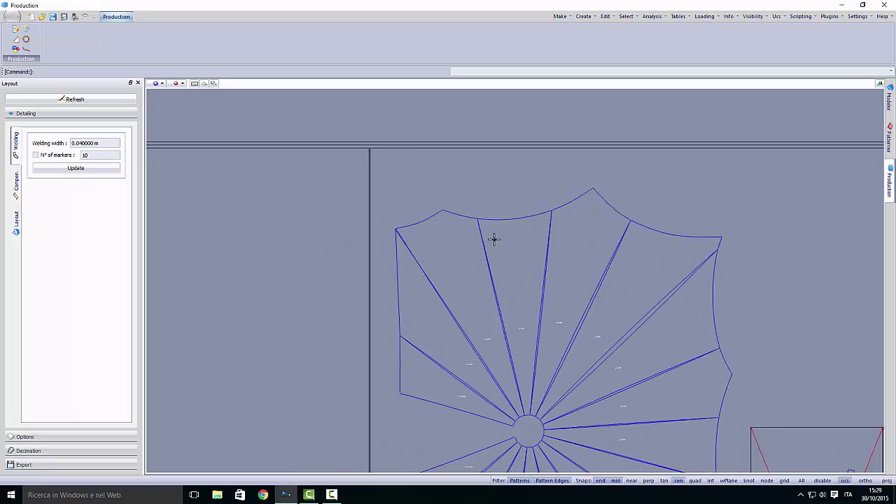
pyautogui.scroll(5, 483, 220)
pyautogui.scroll(-4, 448, 214)
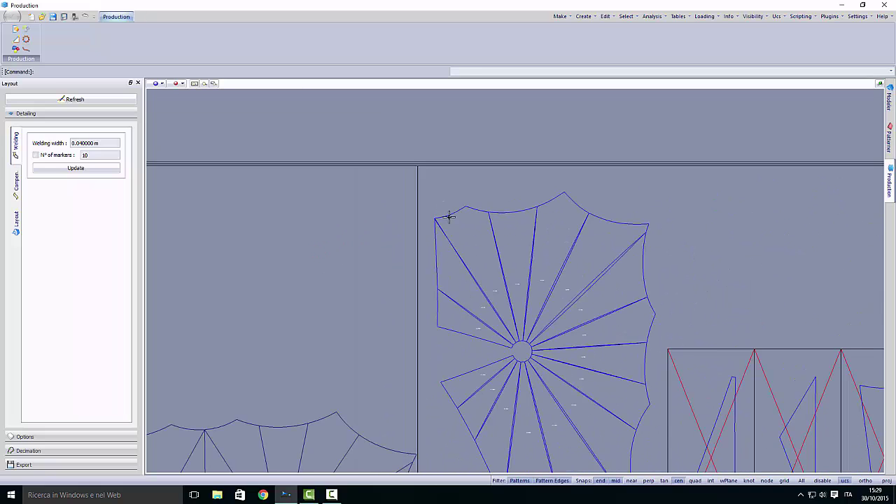
pyautogui.scroll(5, 553, 287)
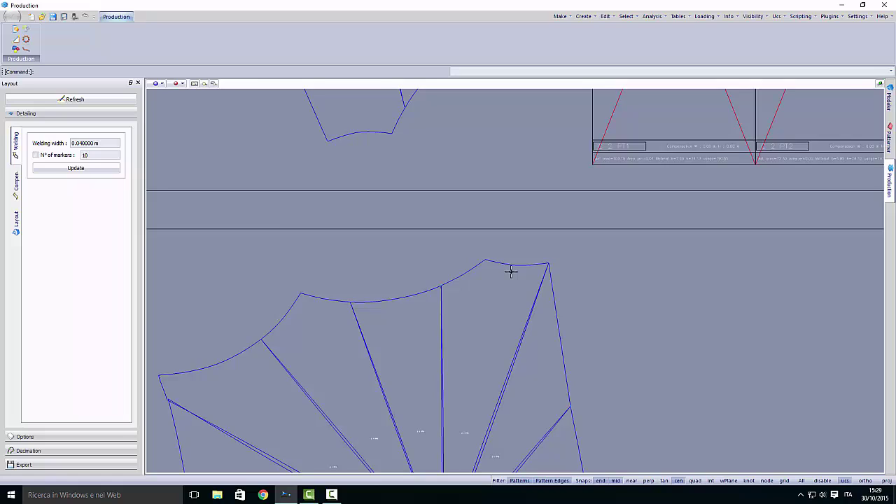
pyautogui.scroll(-3, 514, 273)
pyautogui.scroll(-2, 525, 287)
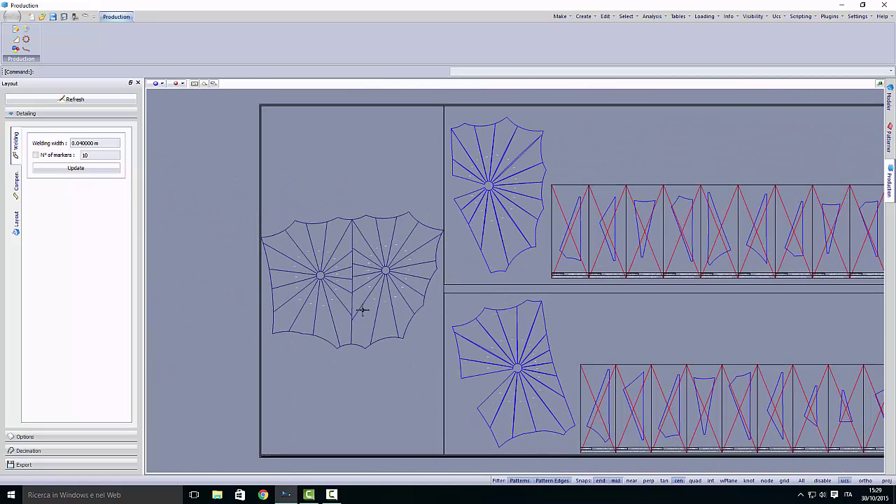
pyautogui.scroll(3, 363, 310)
# Leave the Production layout and return to the membrane model in the Modeler
pyautogui.click(159, 83)
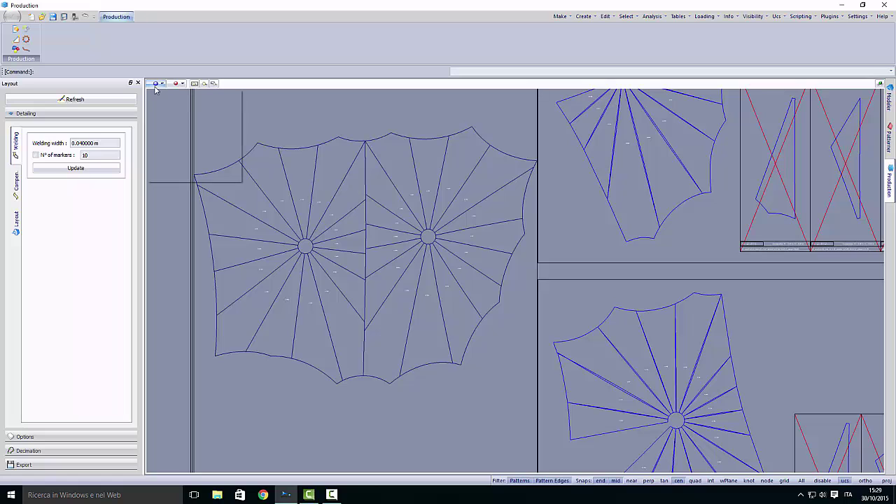
pyautogui.click(888, 109)
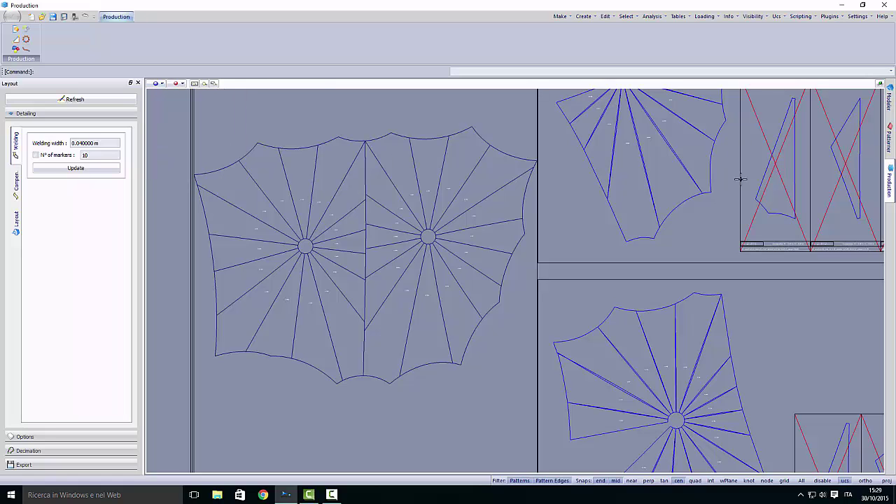
pyautogui.click(889, 101)
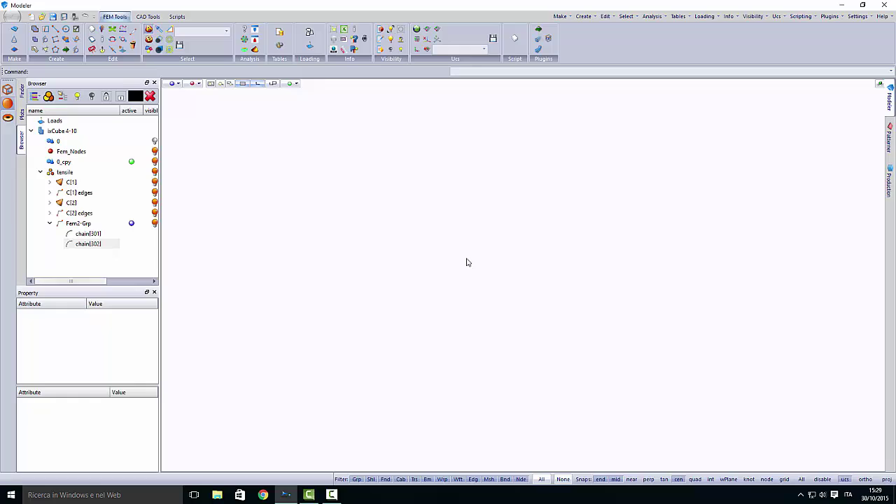